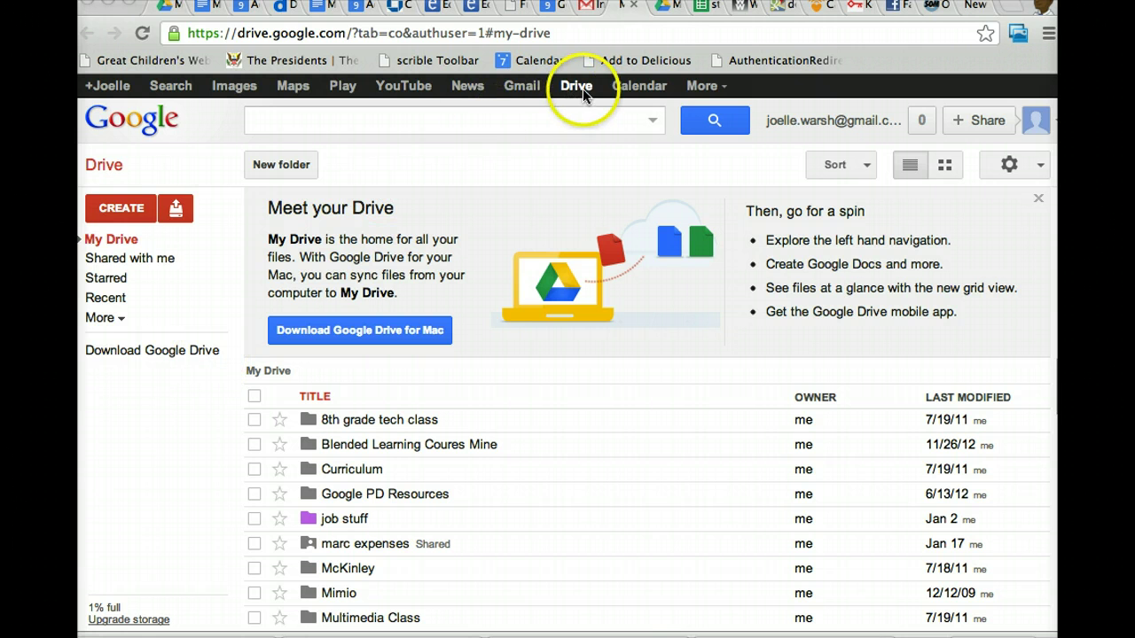
Open the CREATE menu in My Drive to show the new-item choices, including Form
click(131, 211)
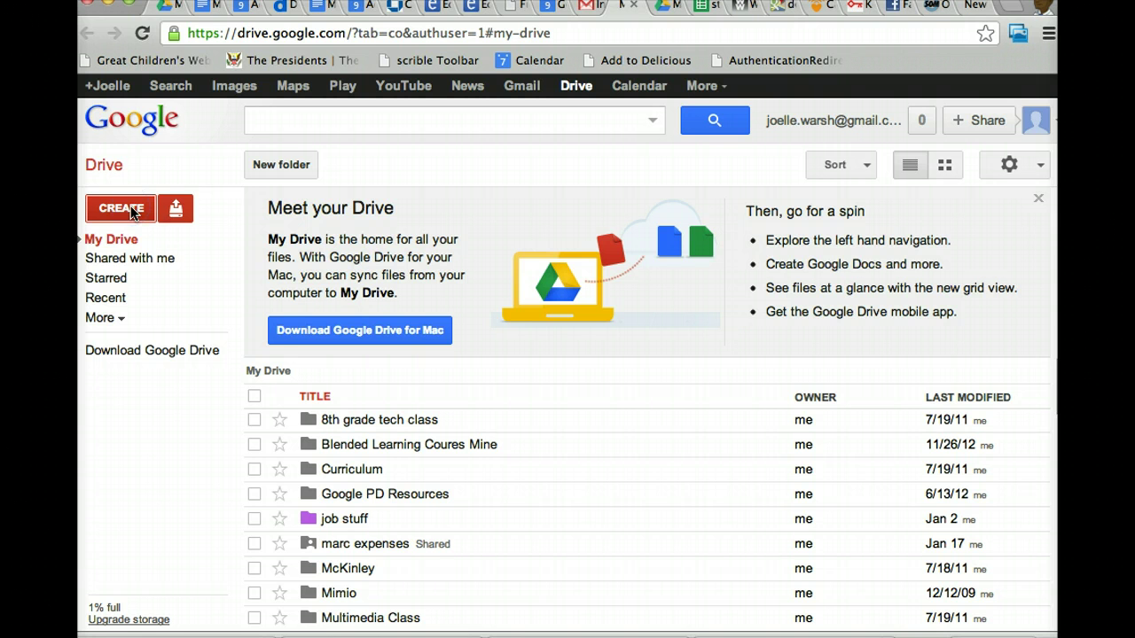
click(131, 211)
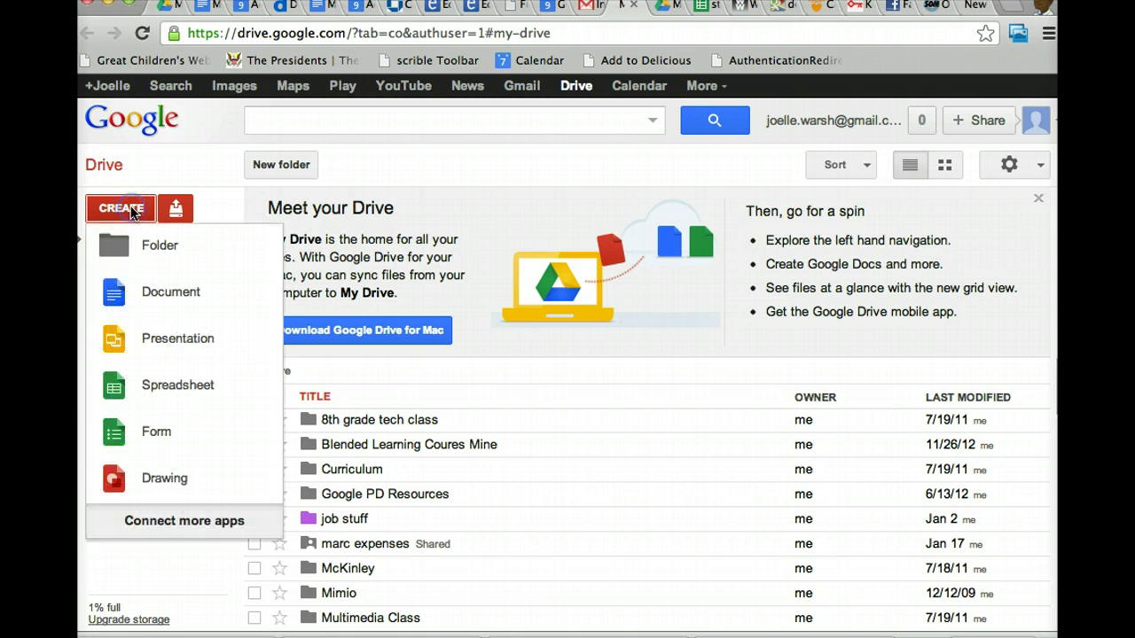
Create a blank untitled form, then open the Learn more help article from the welcome dialog
click(154, 435)
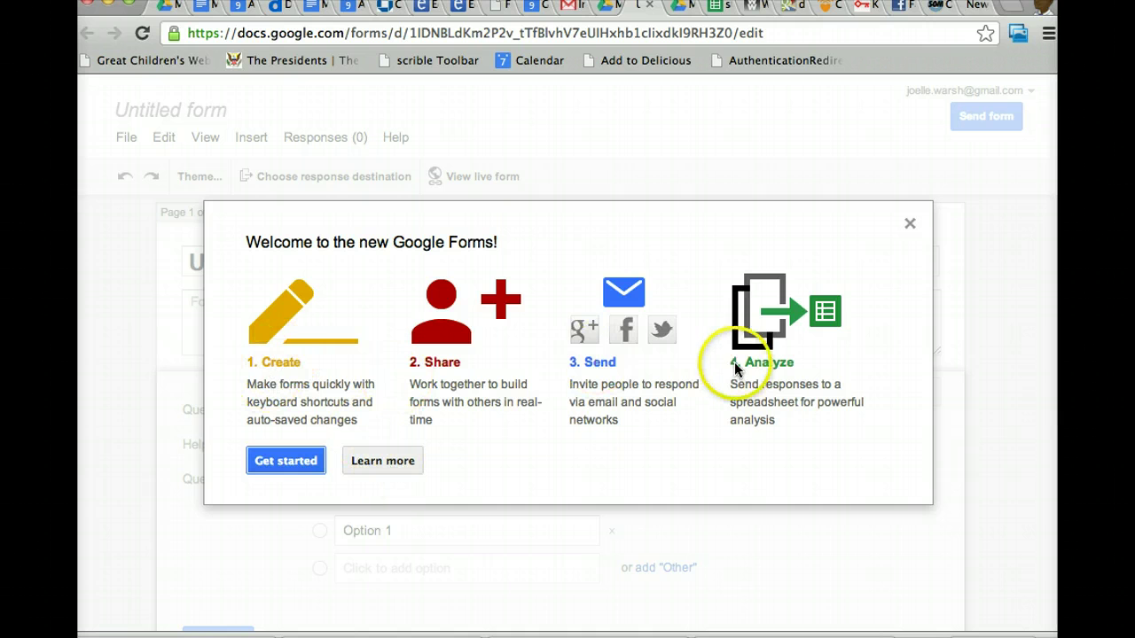
click(373, 460)
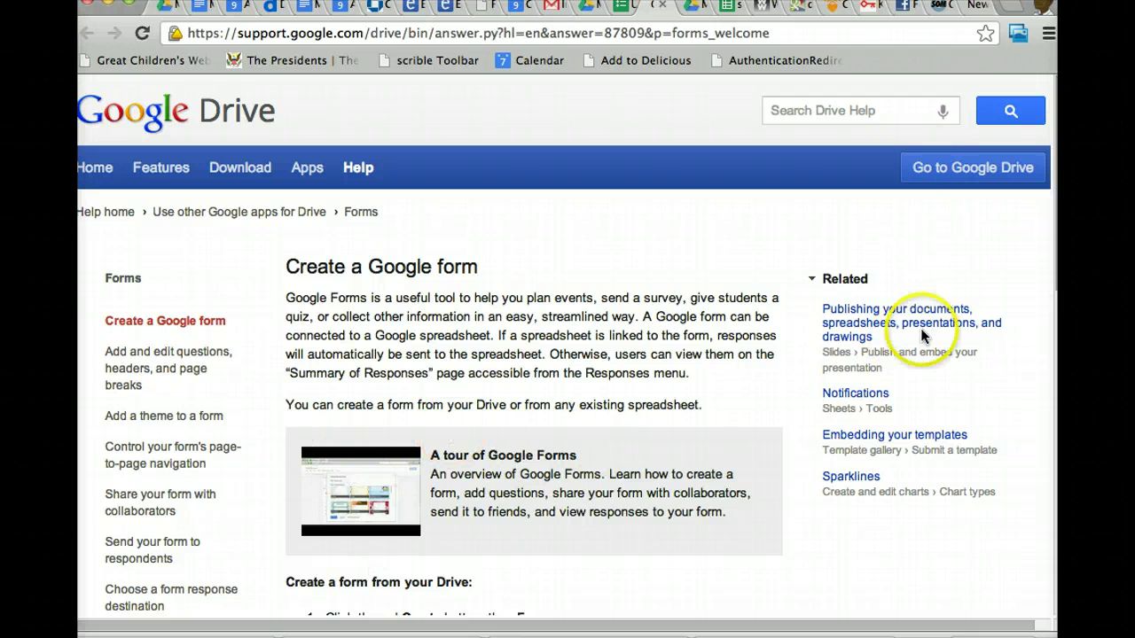
Scroll through the 'Create a Google form' help article, then close it with Cmd+W
scroll(920, 328, down, 3)
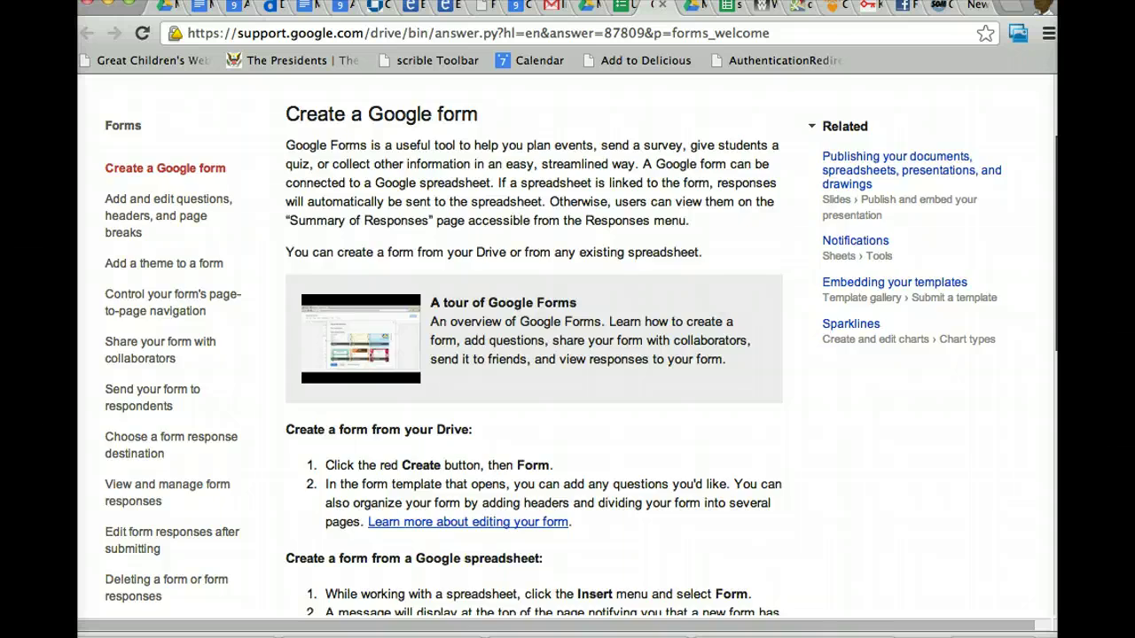
scroll(567, 354, down, 2)
scroll(567, 354, down, 7)
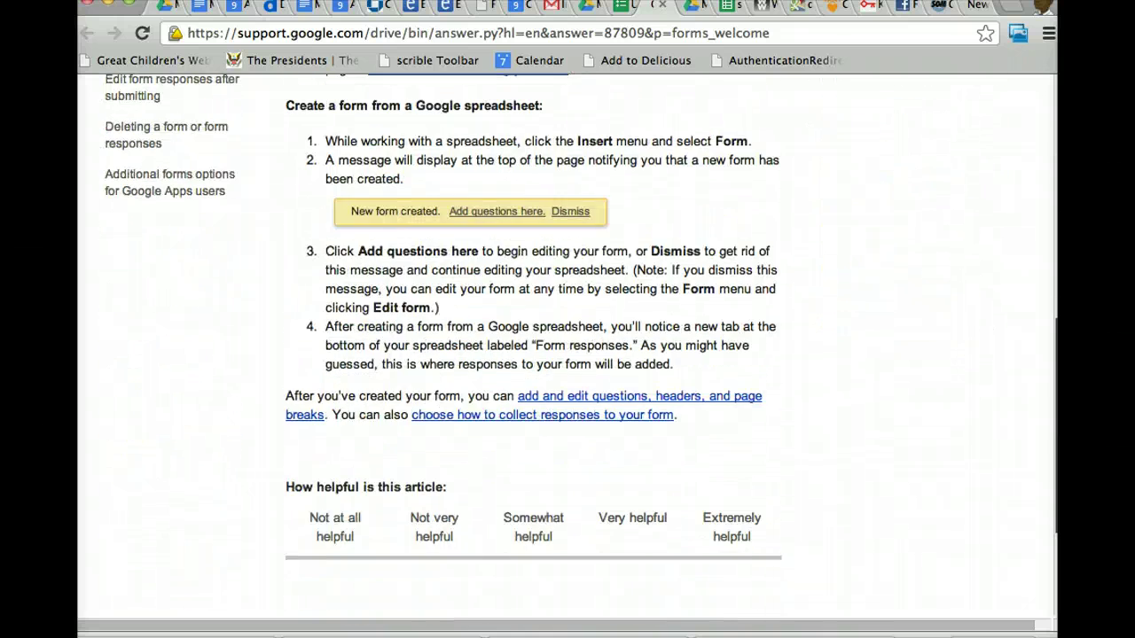
scroll(567, 355, down, 2)
scroll(1036, 284, up, 15)
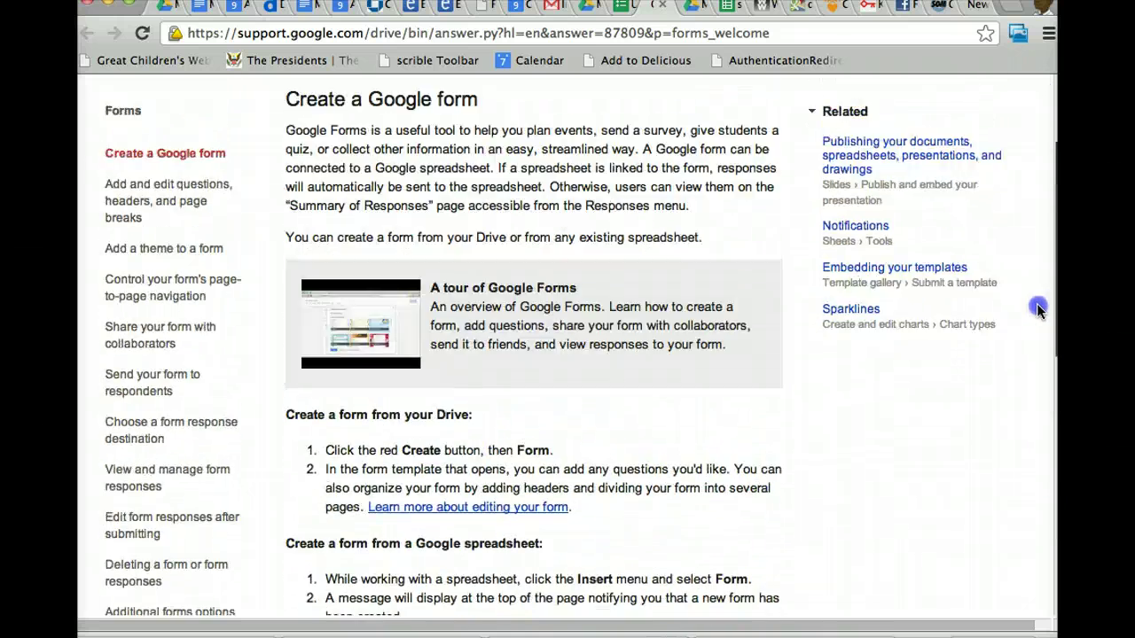
key(super+w)
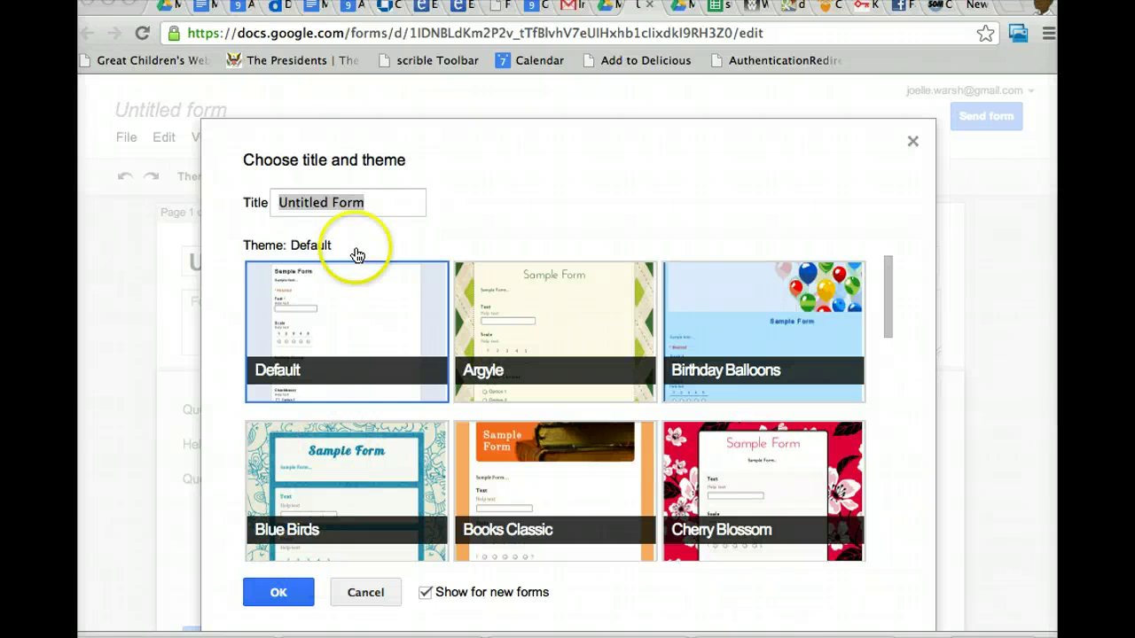
Replace the Untitled Form placeholder title with 'Parent Survey'
click(373, 206)
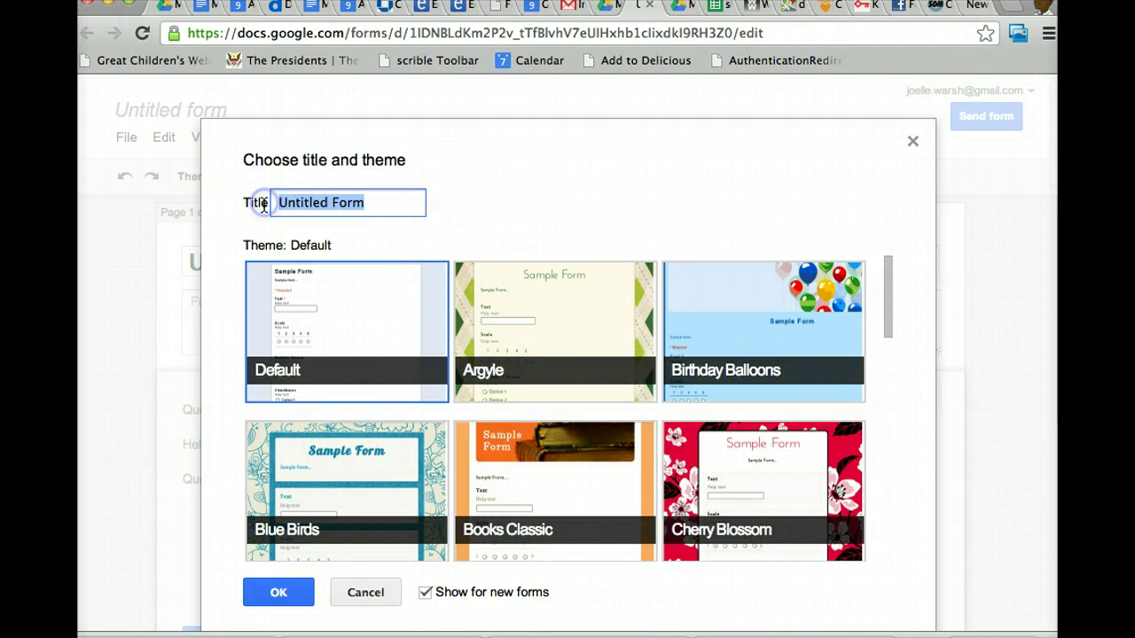
text(Parent Survey)
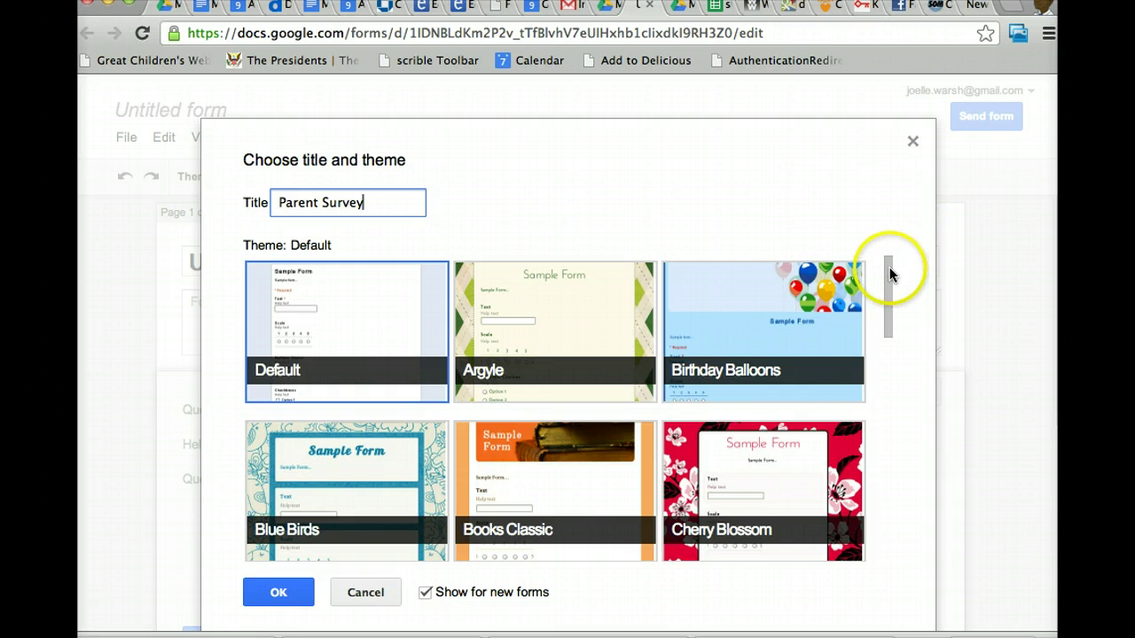
drag(889, 267, 888, 271)
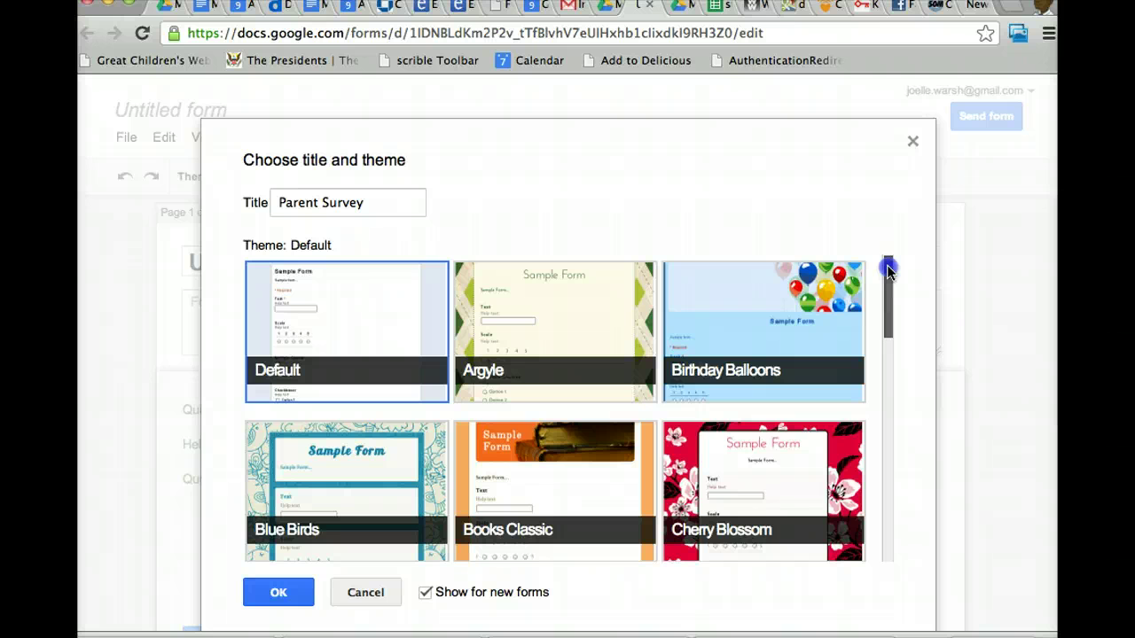
drag(888, 270, 888, 270)
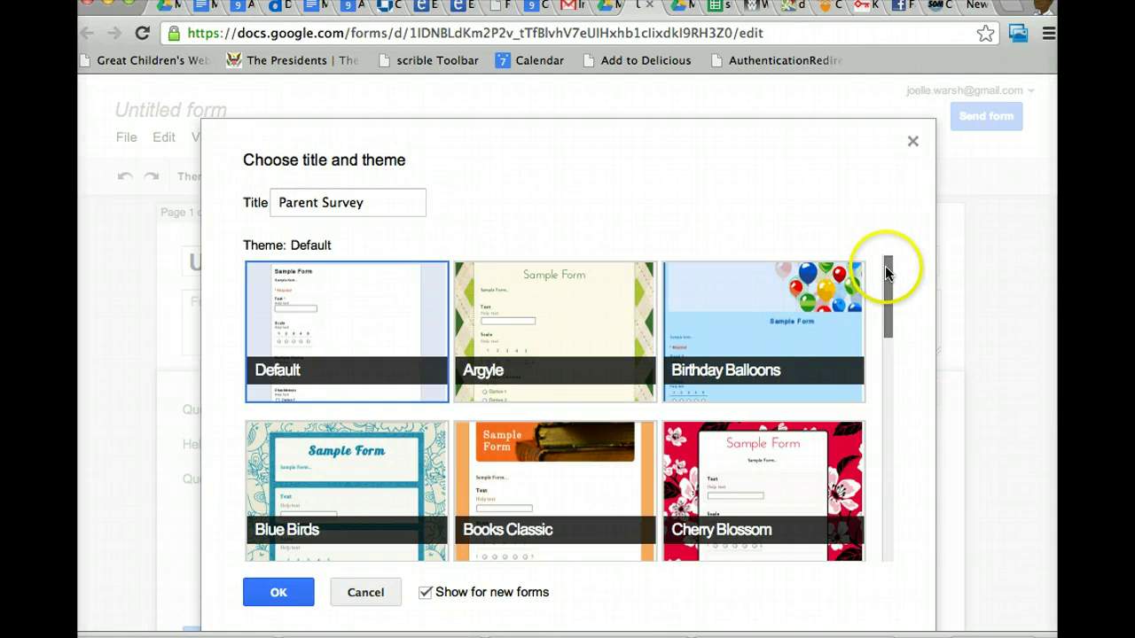
mouse_move(888, 272)
mouse_down()
mouse_move(881, 507)
mouse_move(879, 263)
mouse_up()
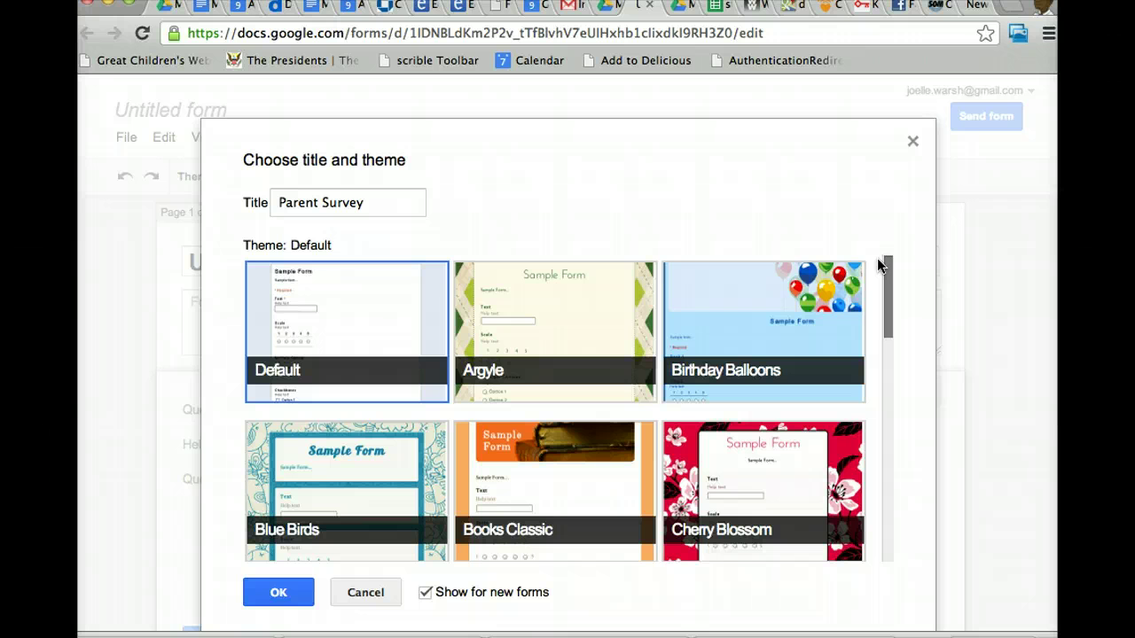
Preview the Argyle and Birthday Balloons themes, then apply the Fish theme
click(264, 331)
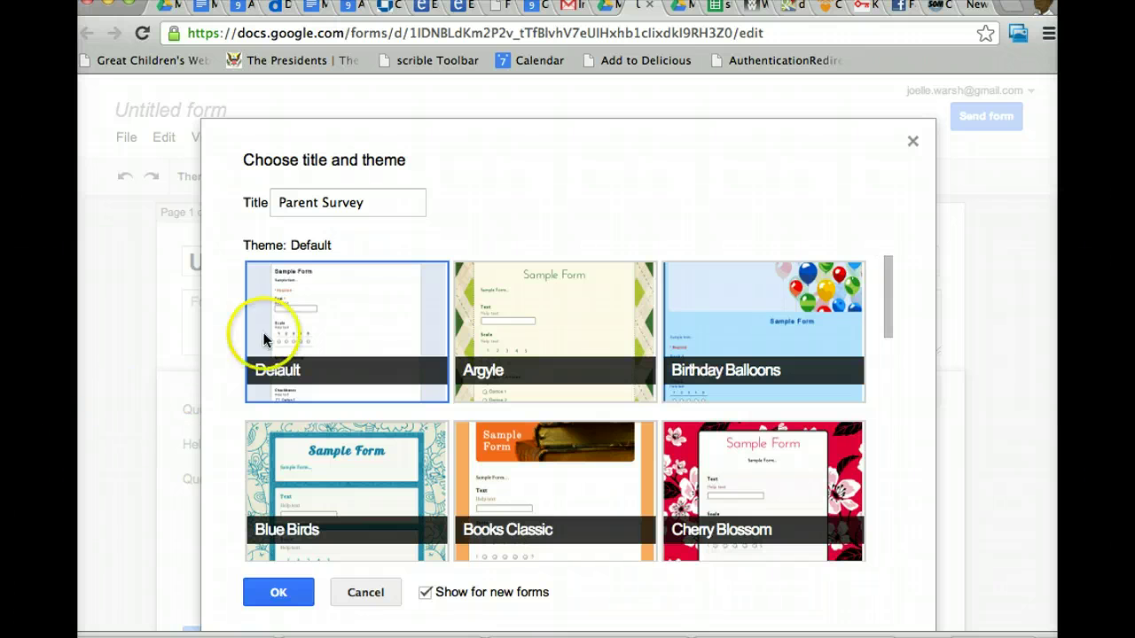
click(314, 323)
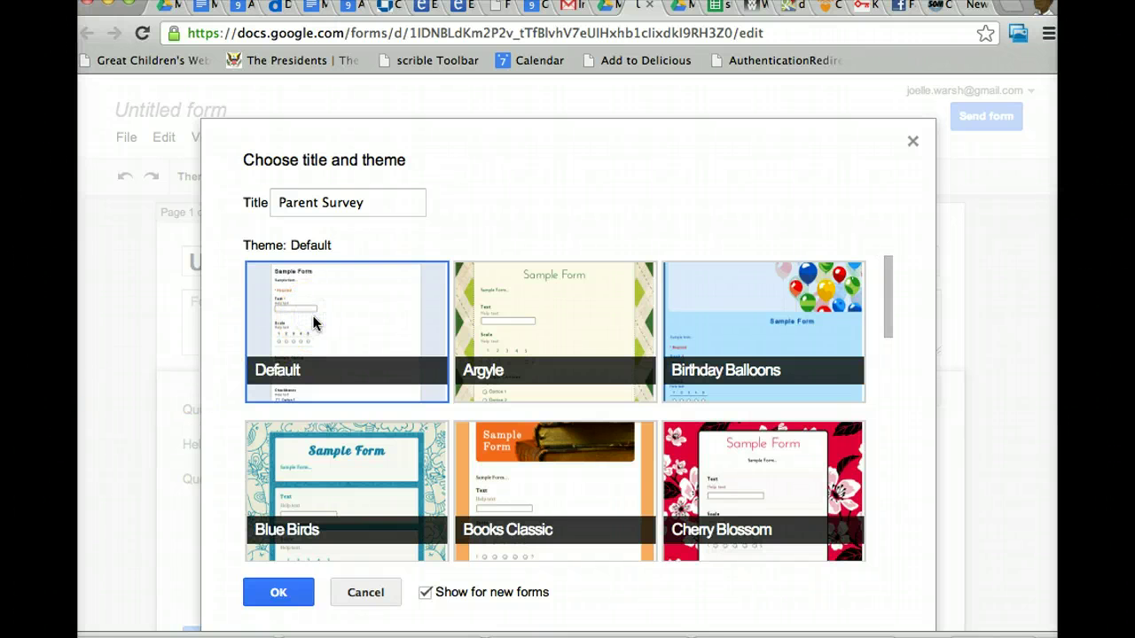
click(537, 331)
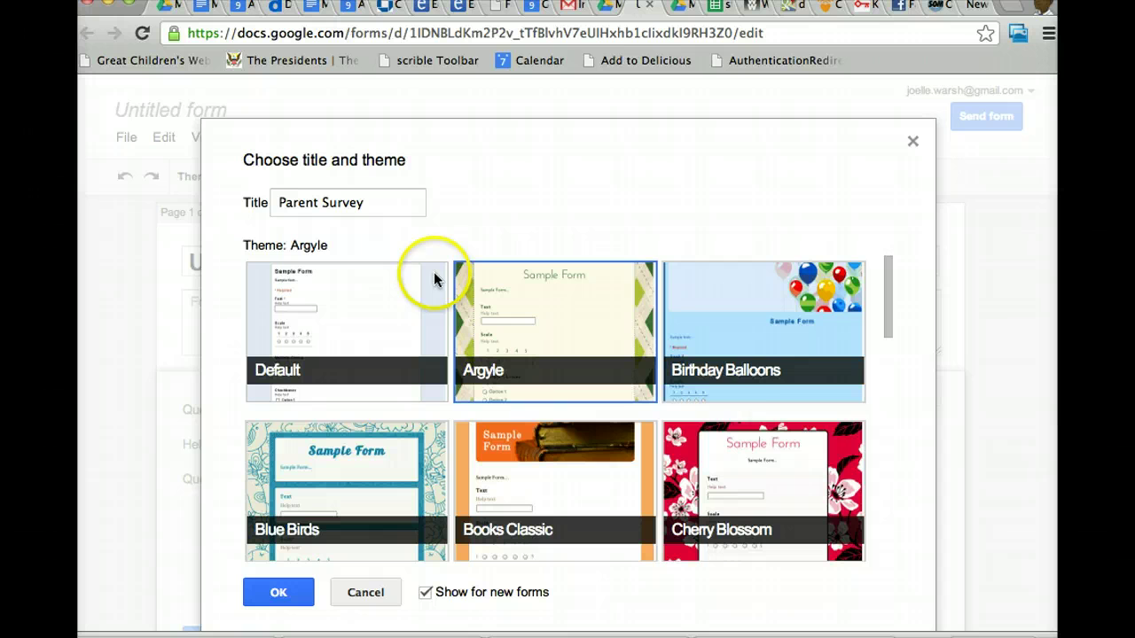
click(759, 356)
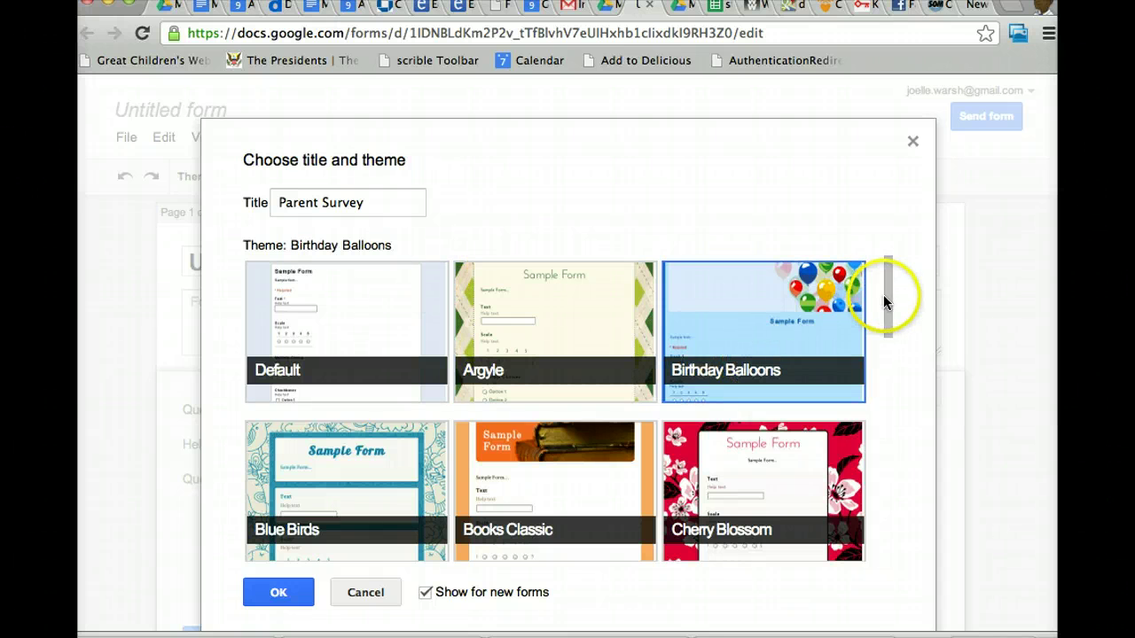
drag(884, 296, 881, 358)
click(759, 411)
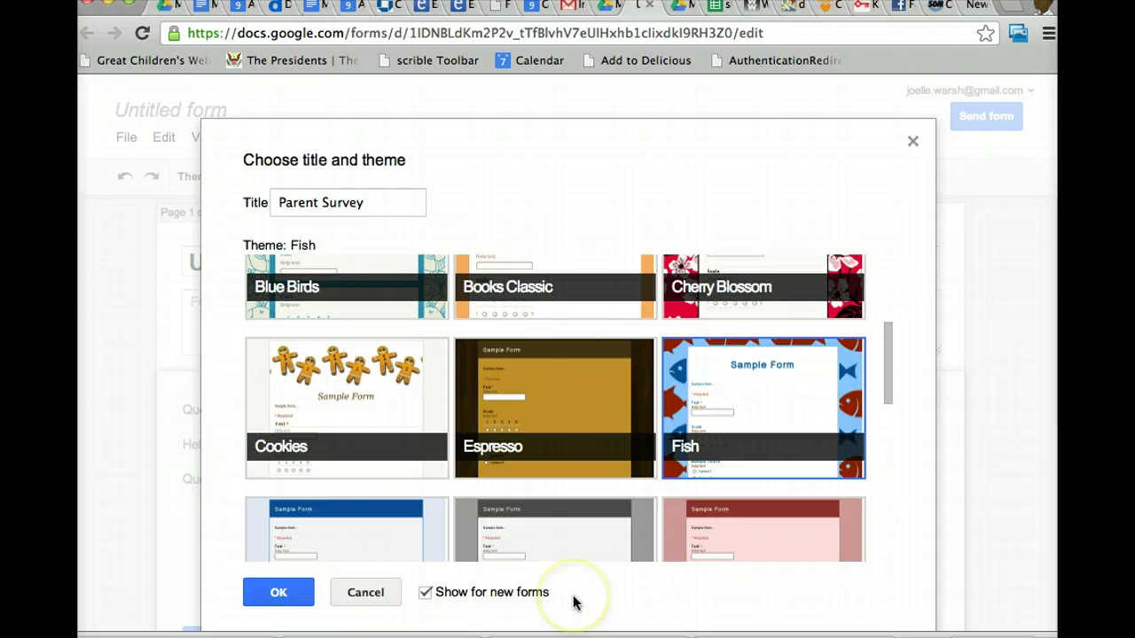
click(299, 597)
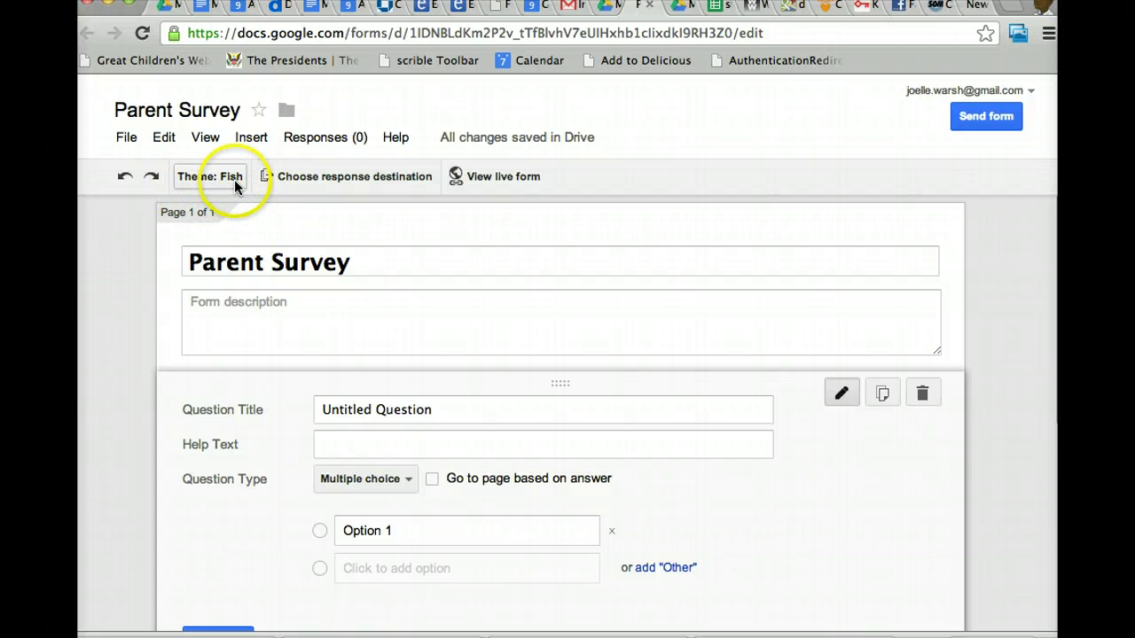
Enter 'Please fill out this survey by March 1' as the form description
click(276, 311)
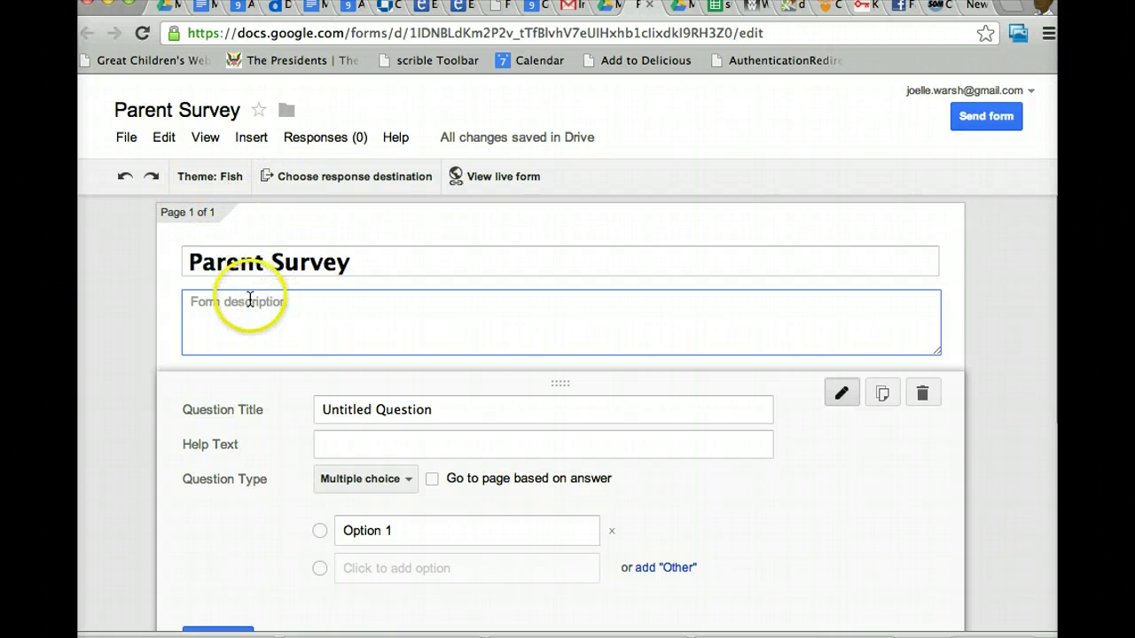
click(213, 306)
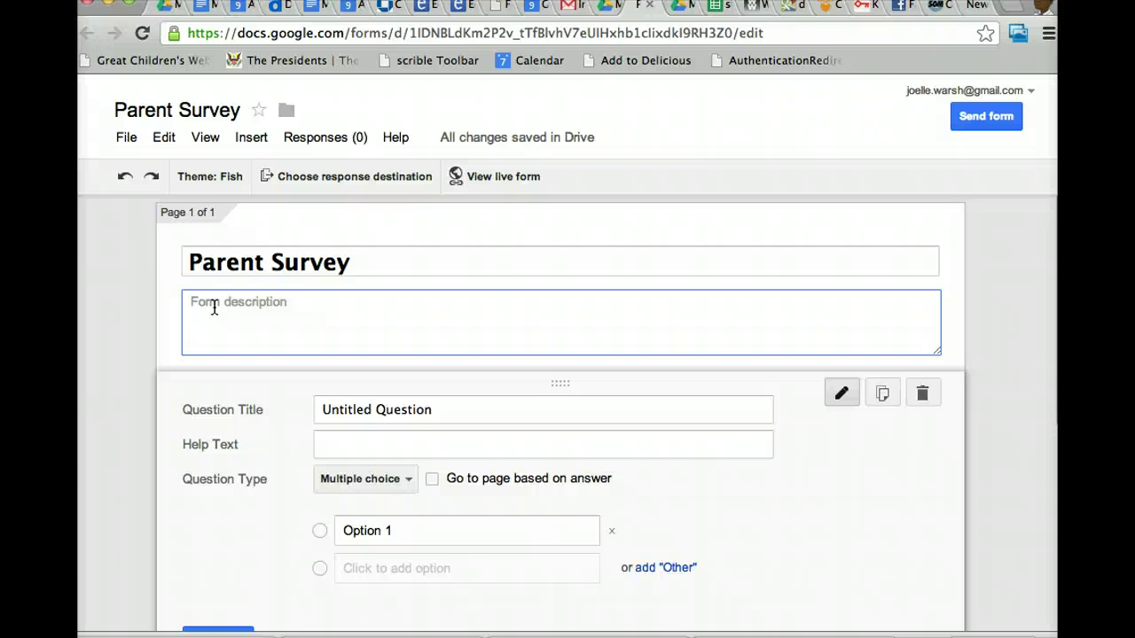
click(227, 307)
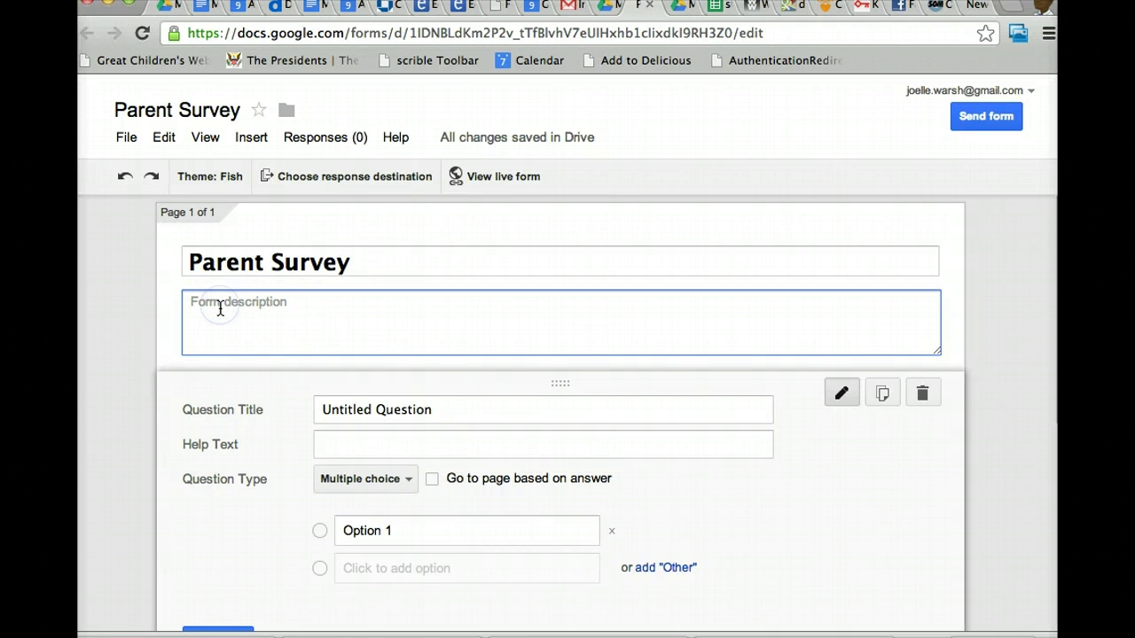
text(Please fill ou)
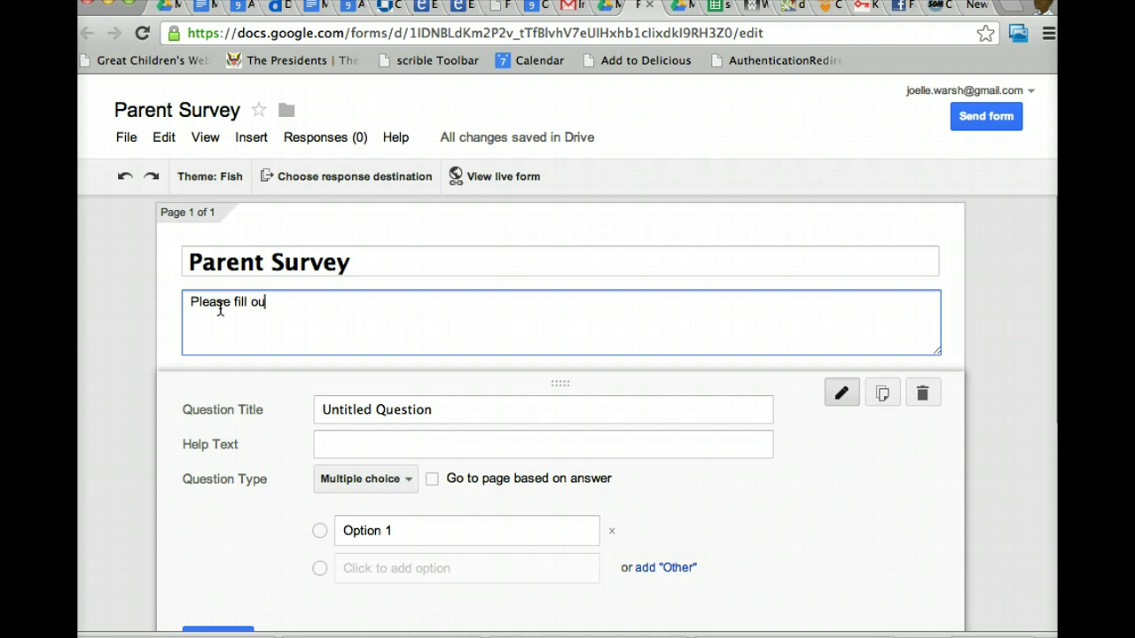
text(t this survey by March)
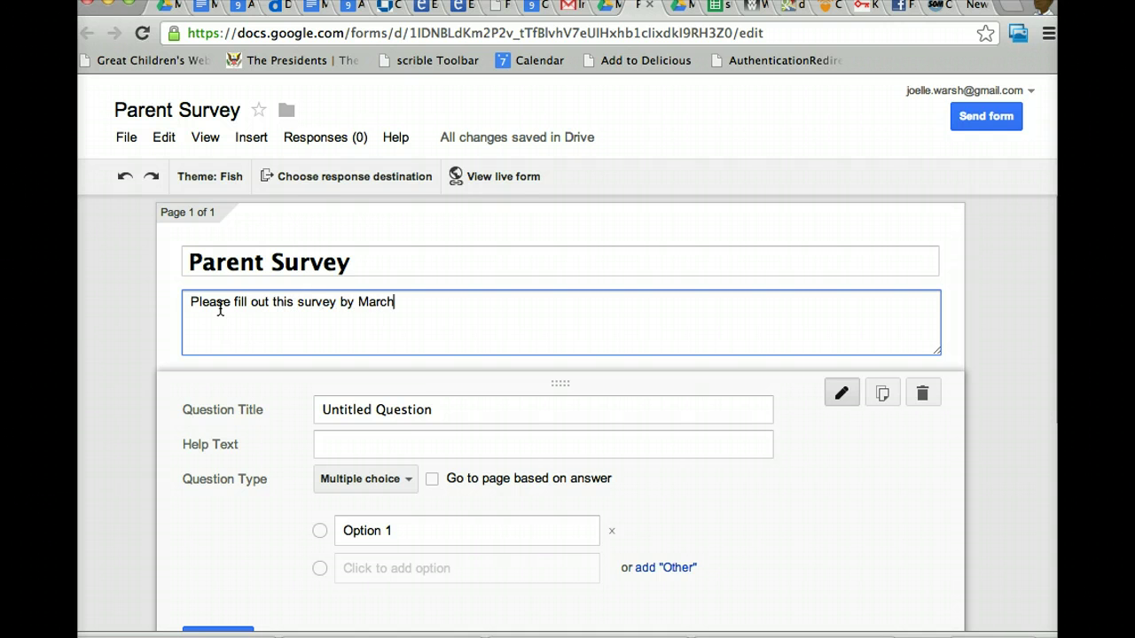
text( 1)
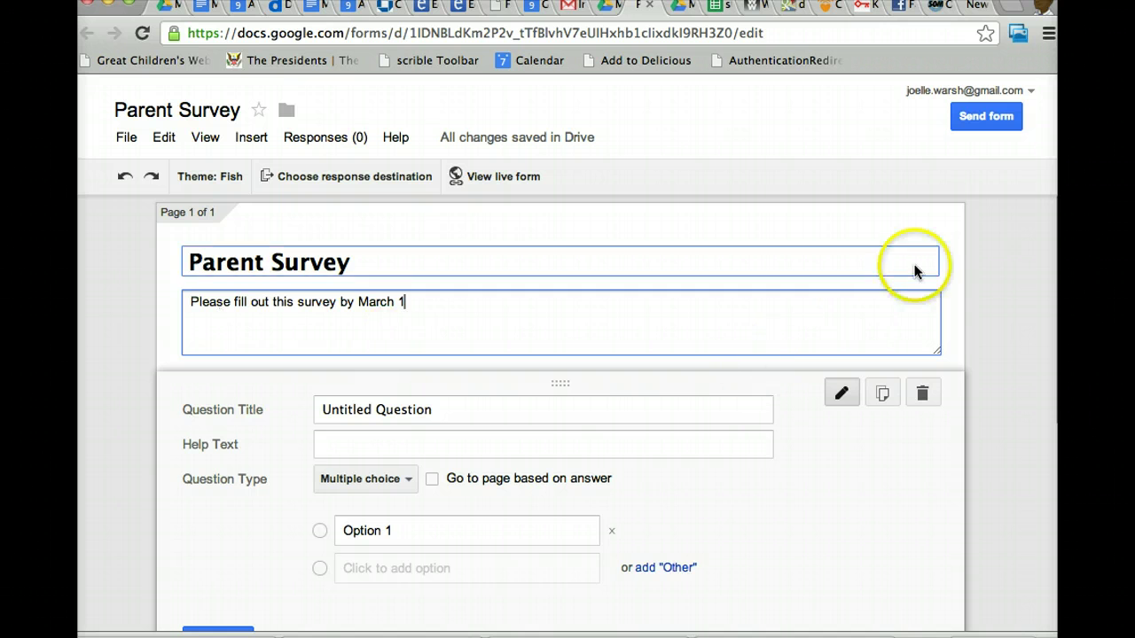
click(1028, 266)
Type the conferences question title, correct 'paretn' to 'parent', and add a closing question mark
scroll(1055, 323, down, 3)
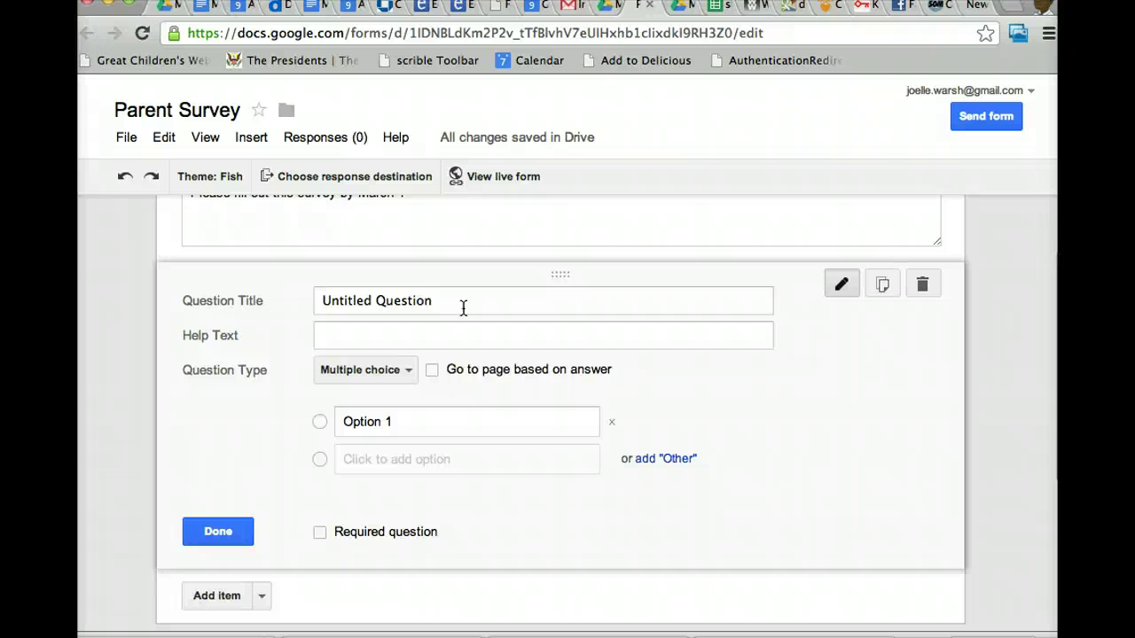
drag(435, 307, 299, 299)
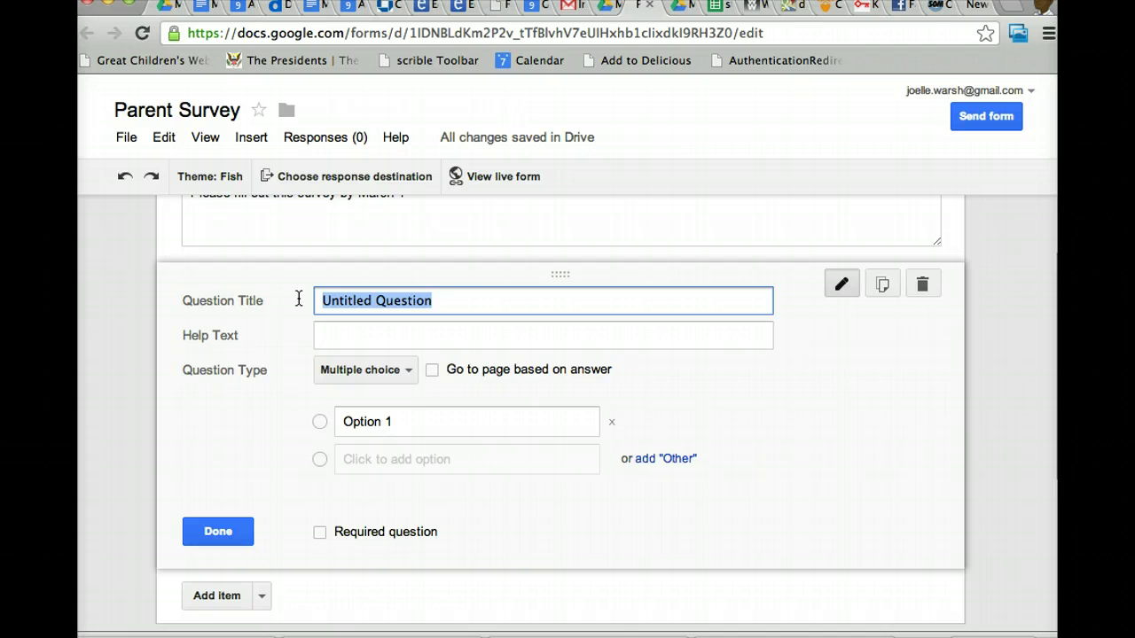
text(When do yo)
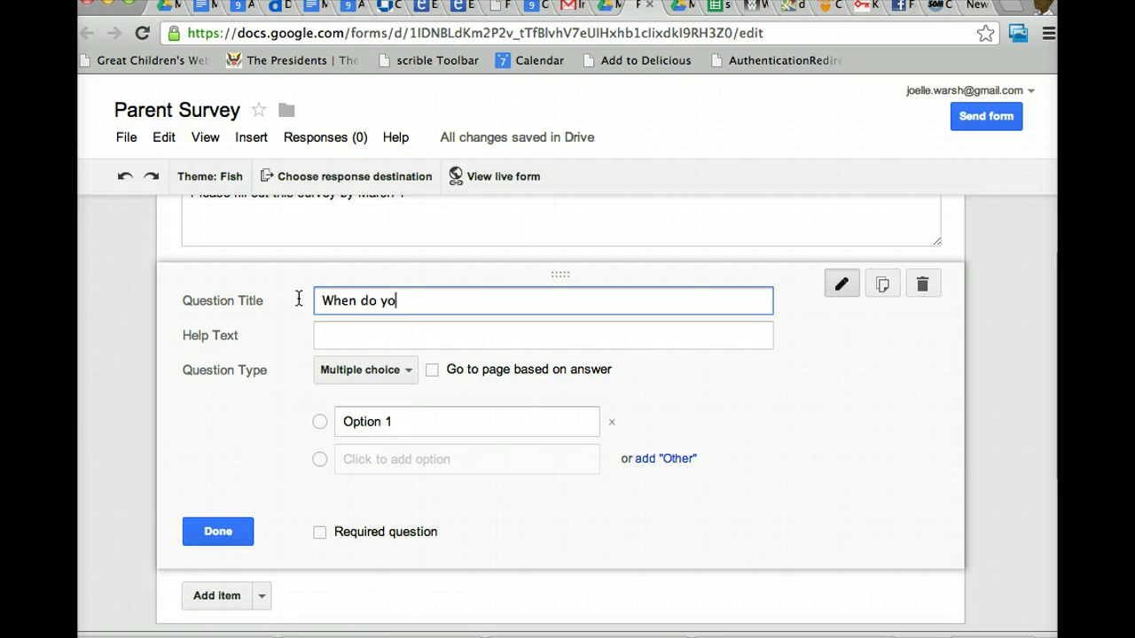
text(u like to come )
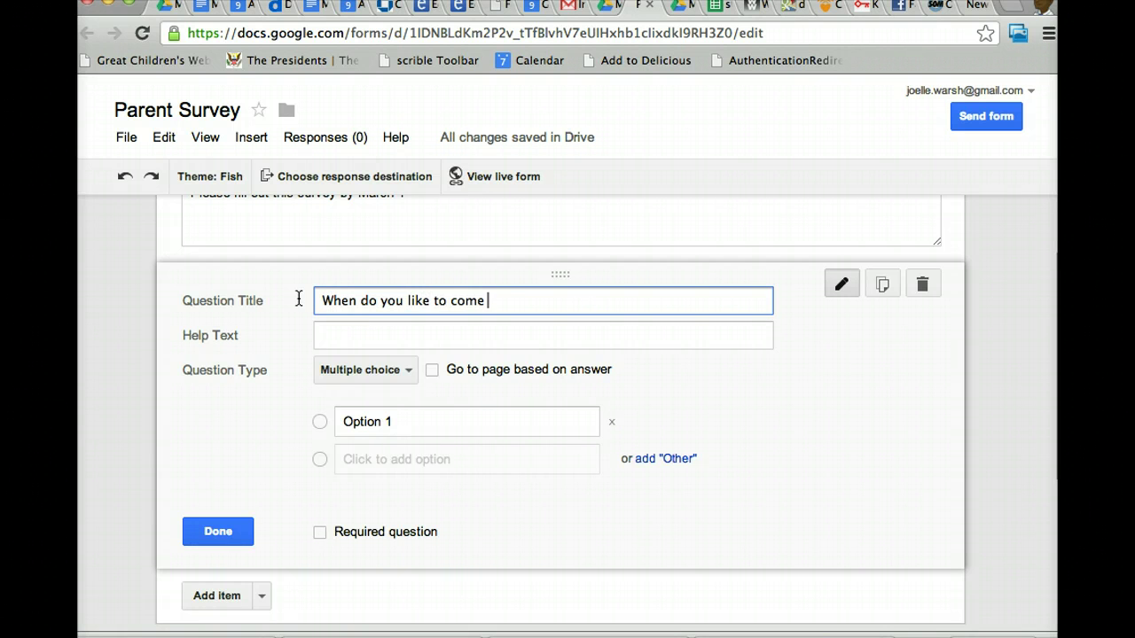
text(for paretn teacher)
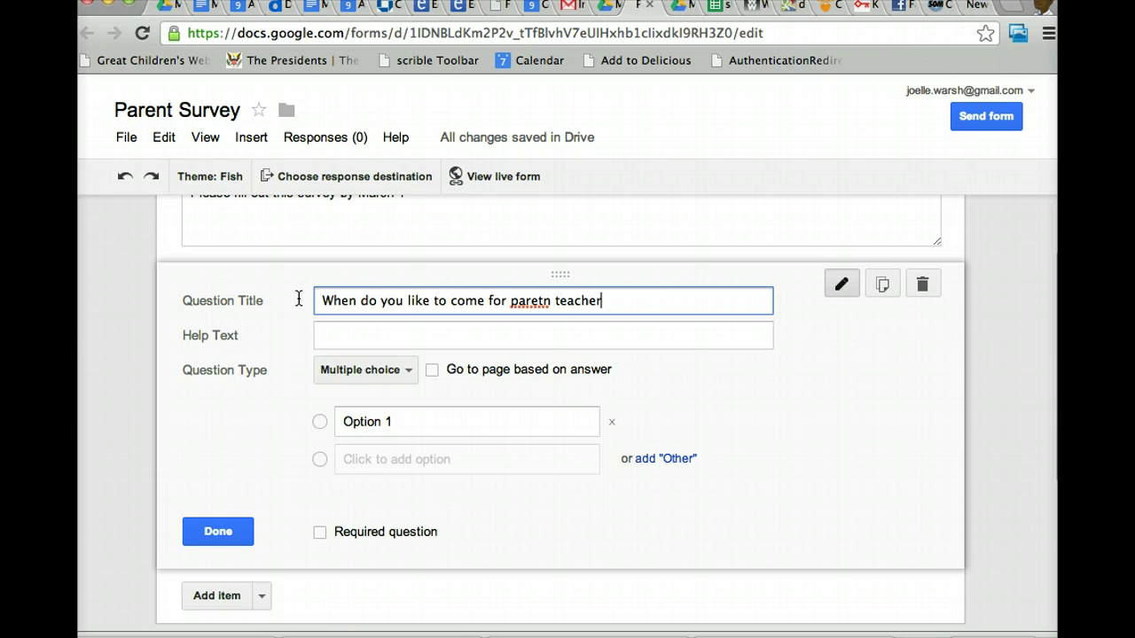
text( conferences)
click(320, 298)
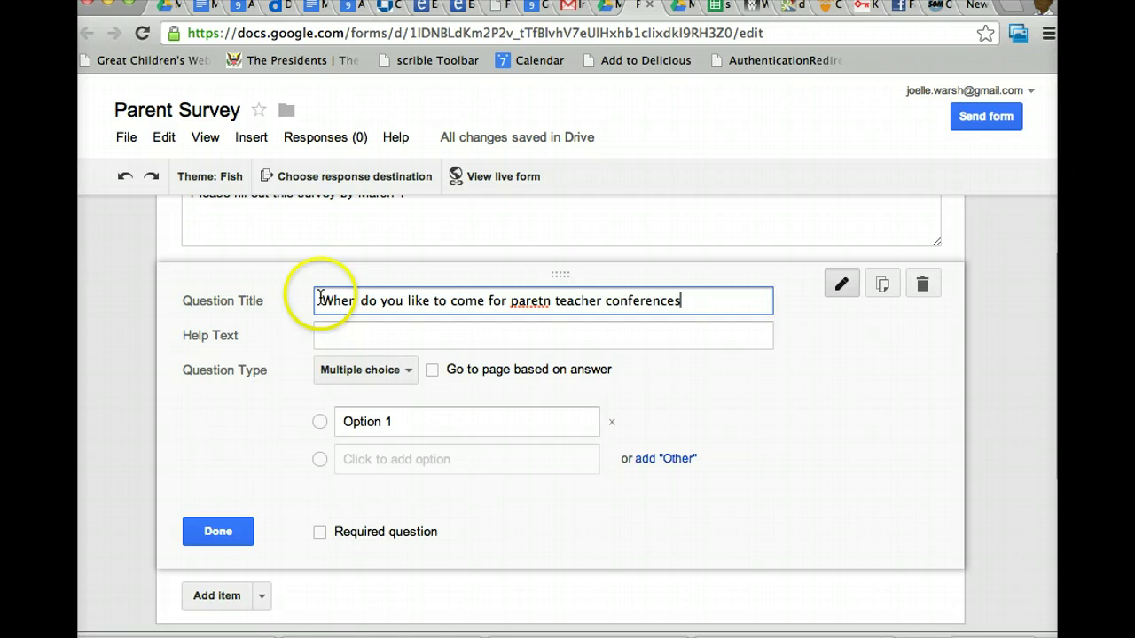
right_click(536, 302)
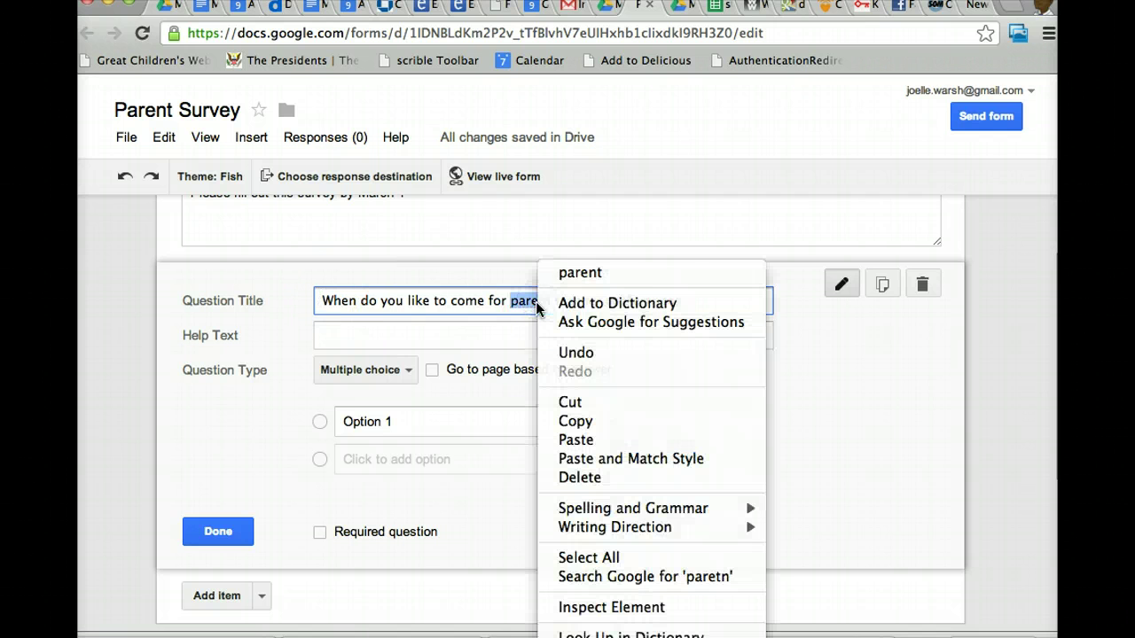
click(577, 273)
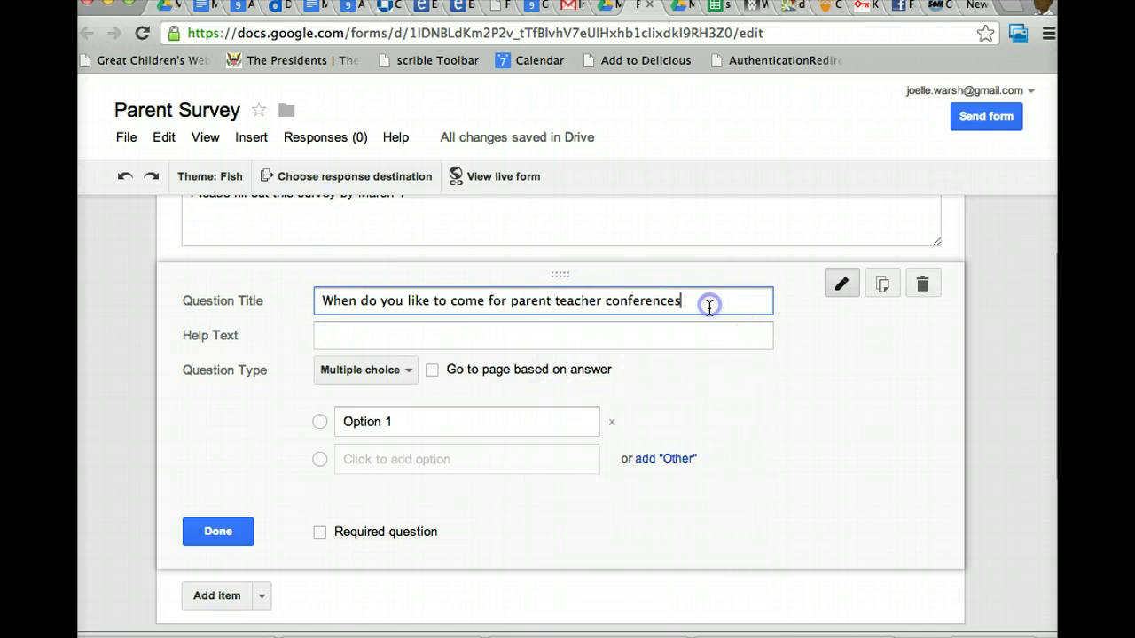
text(?)
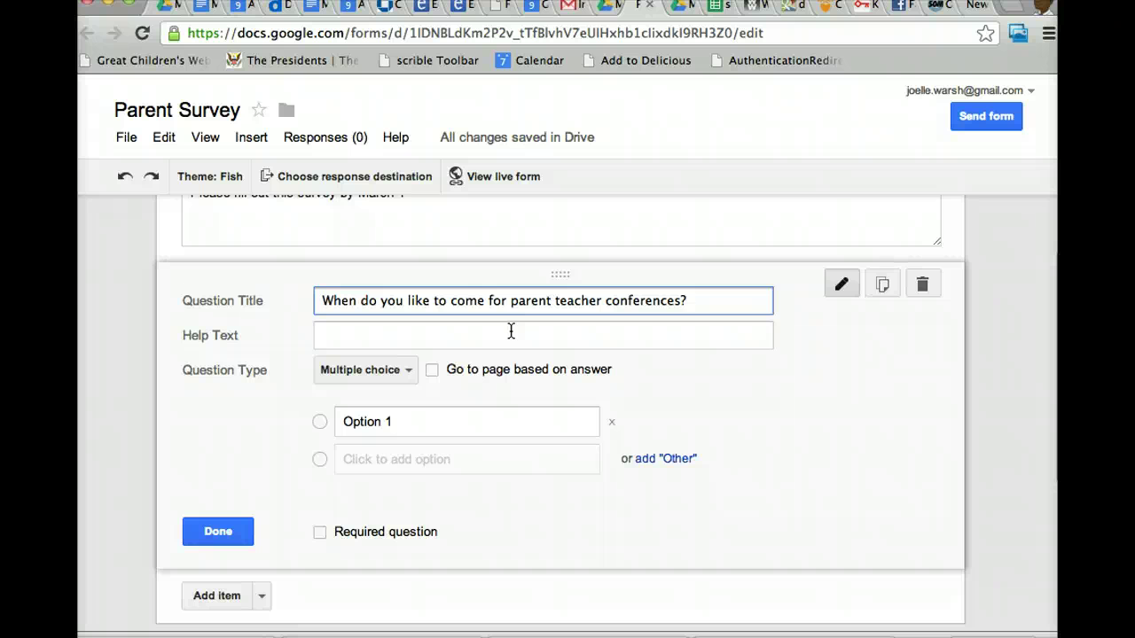
click(399, 373)
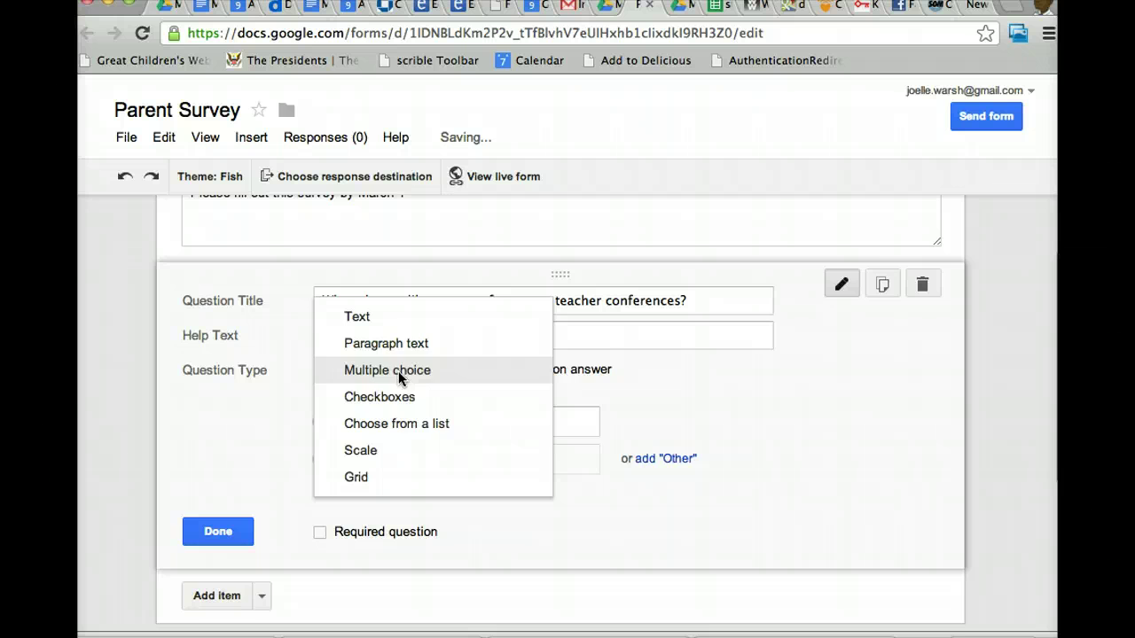
click(376, 318)
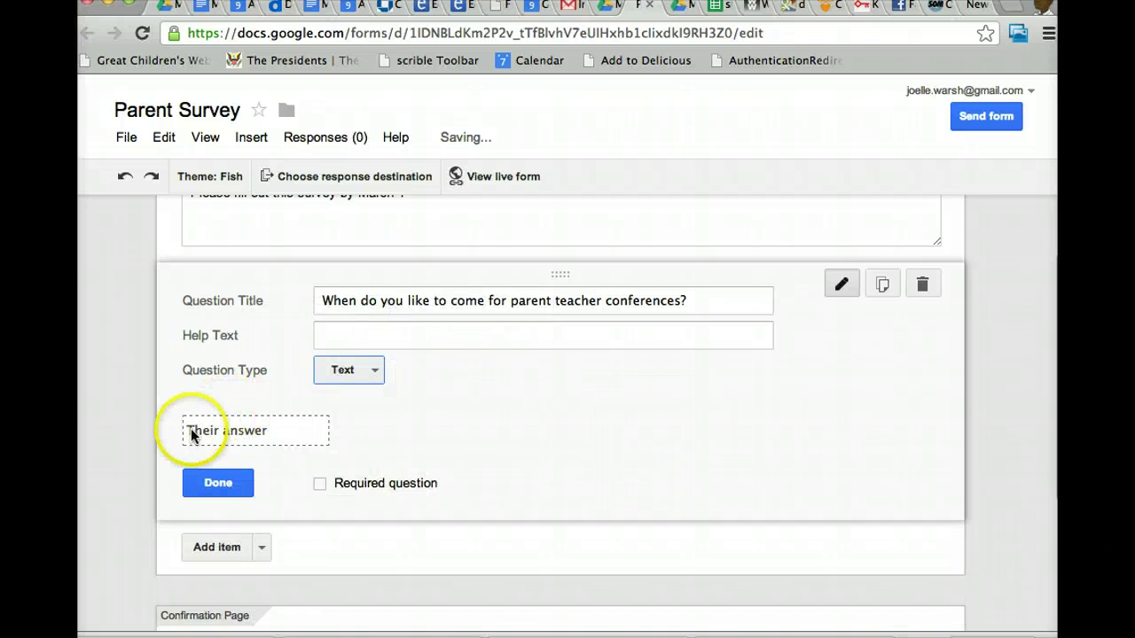
click(373, 374)
click(375, 397)
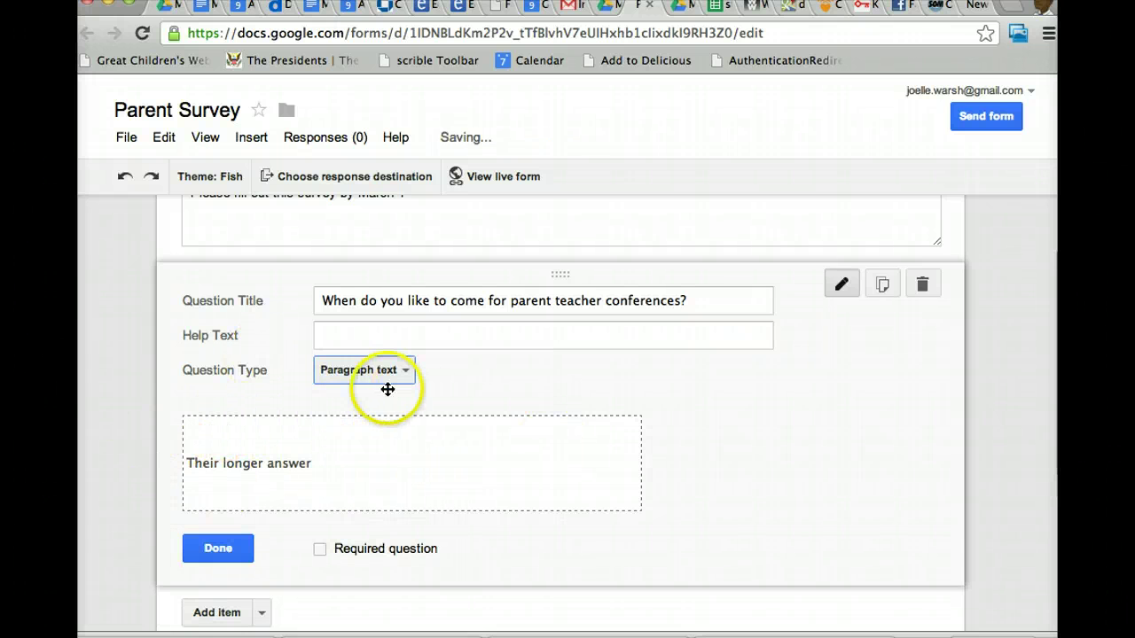
click(400, 379)
click(399, 399)
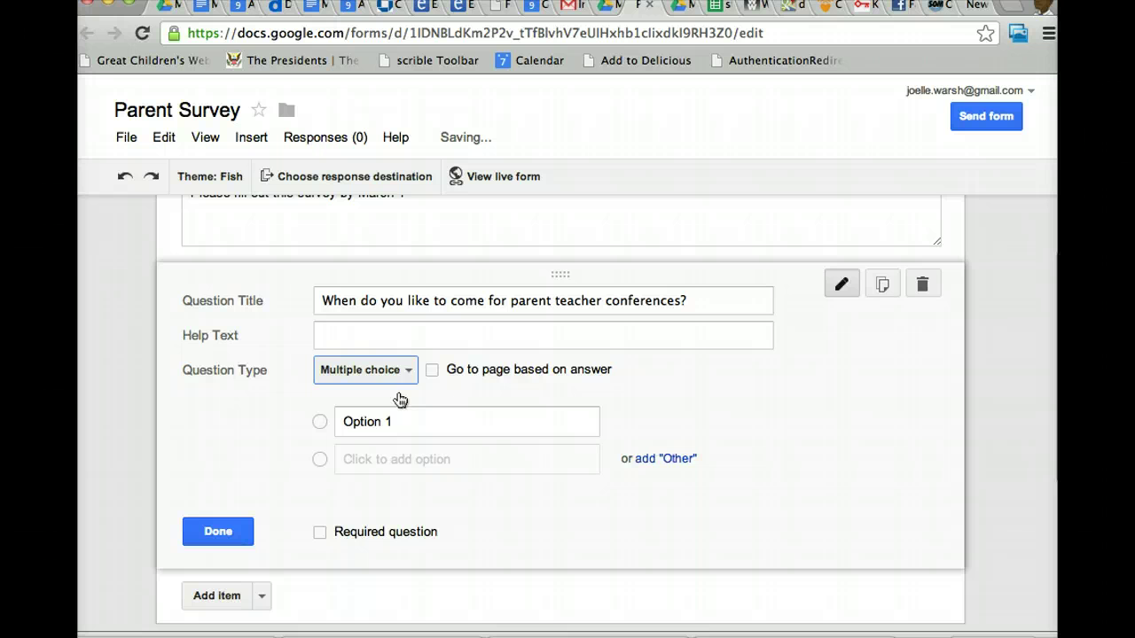
click(398, 373)
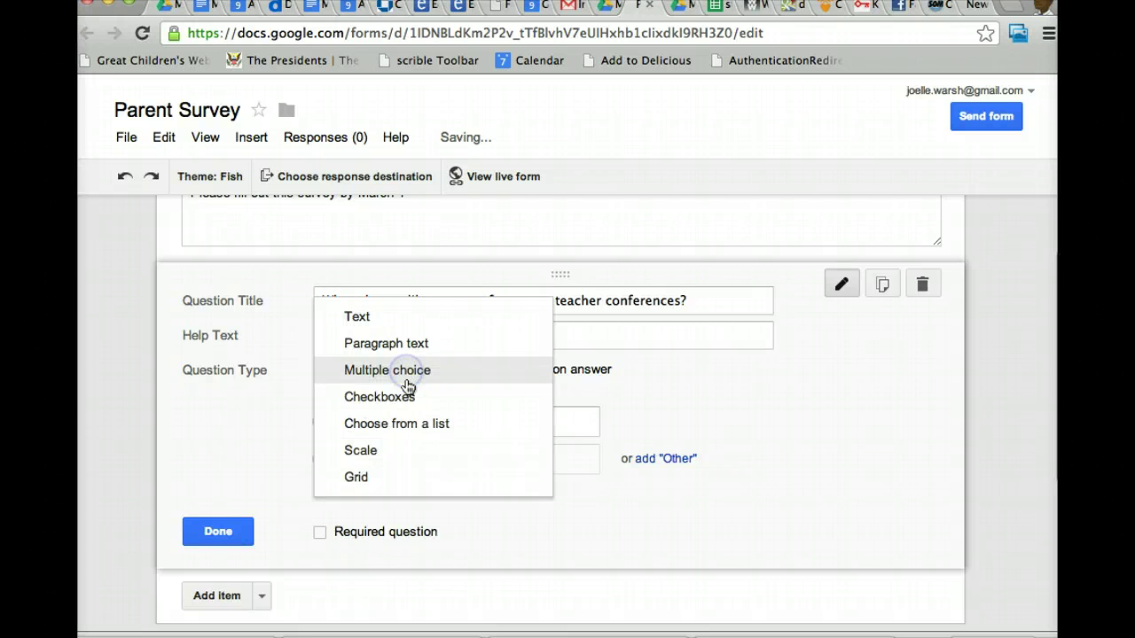
click(408, 399)
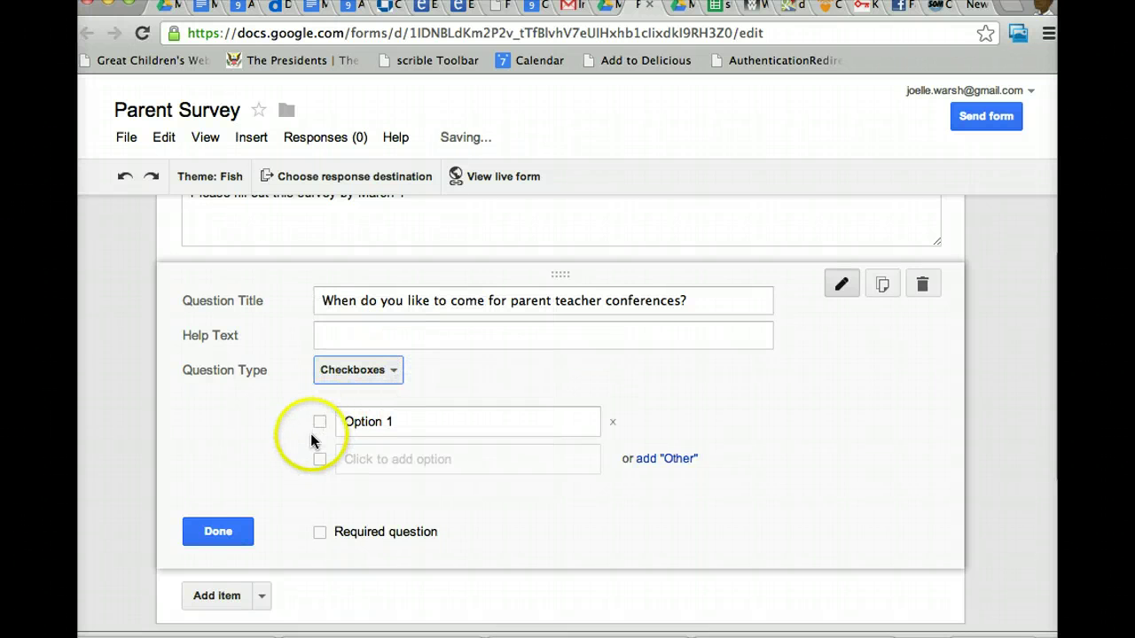
click(393, 373)
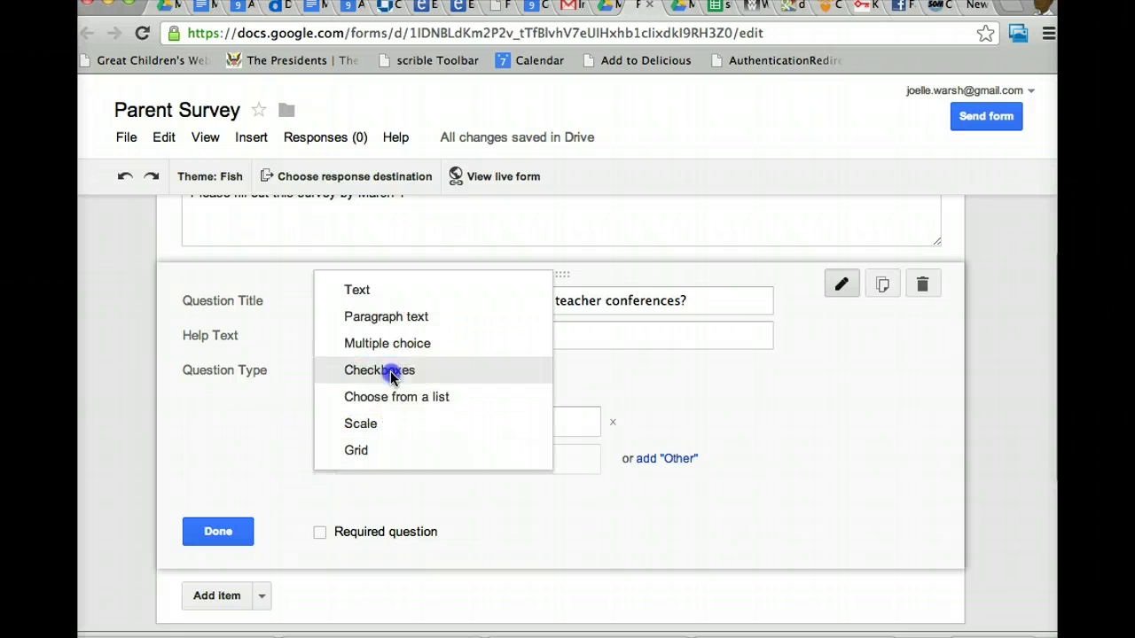
click(393, 399)
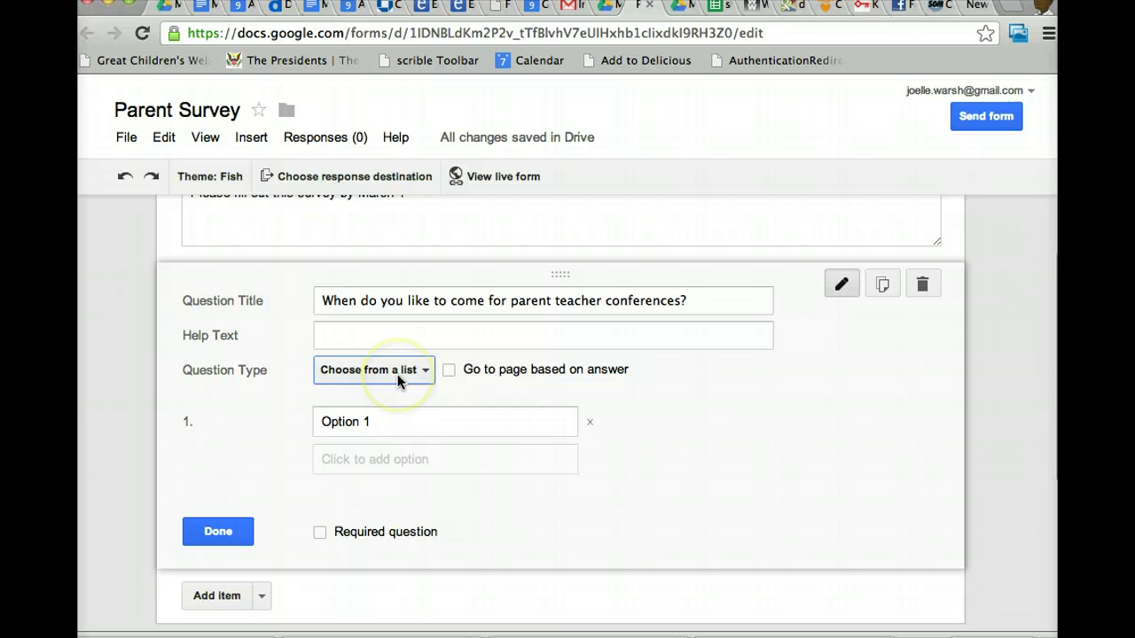
click(414, 379)
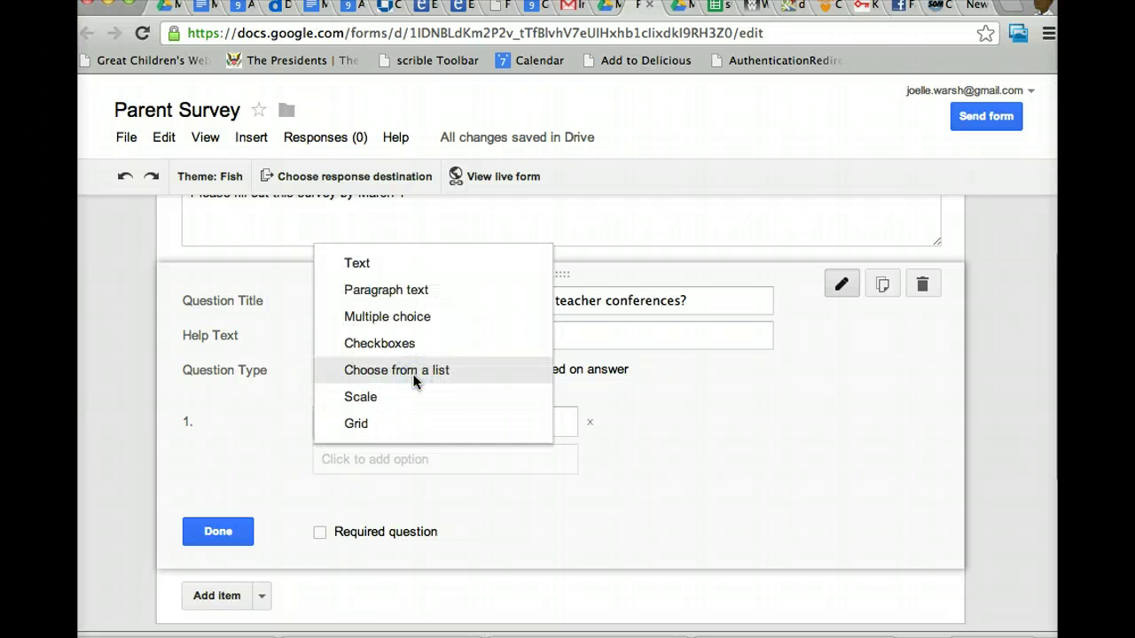
click(360, 403)
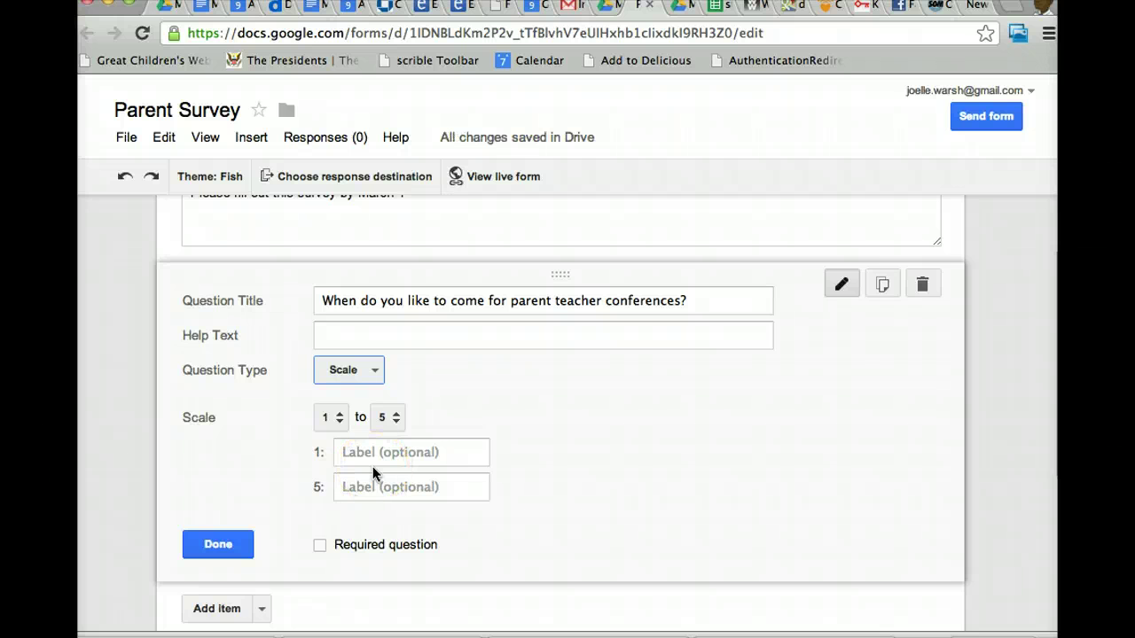
click(393, 418)
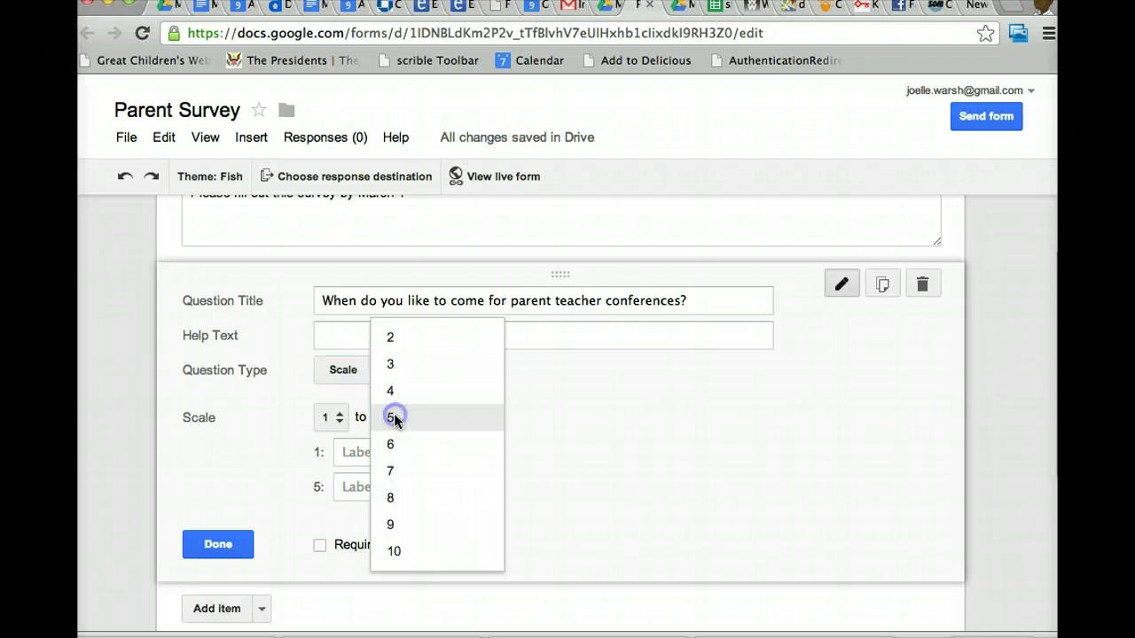
click(308, 447)
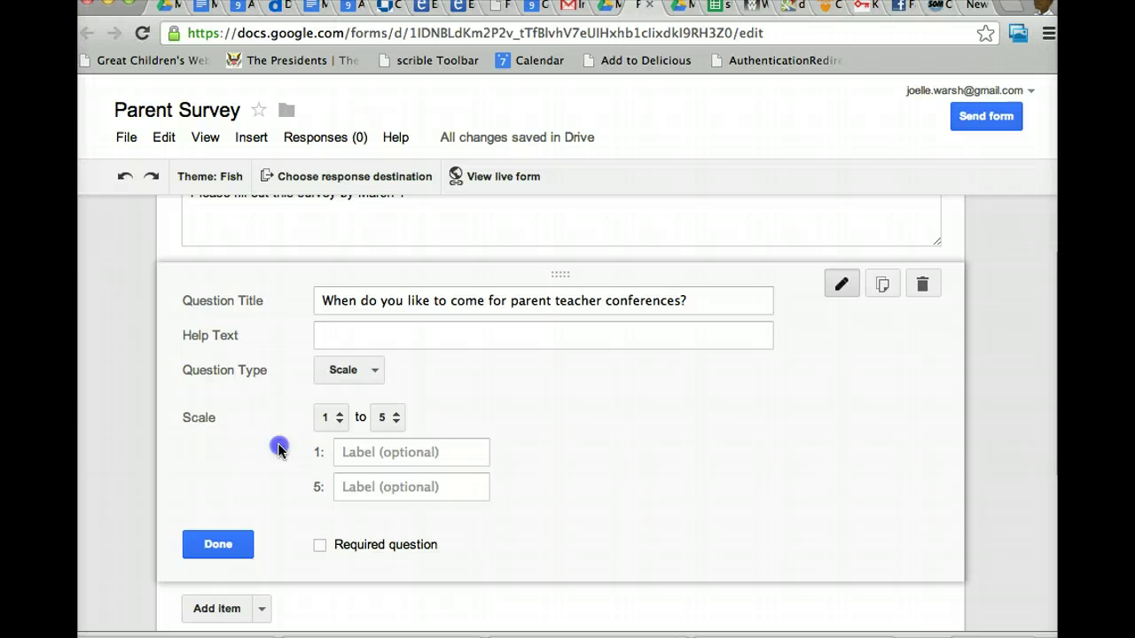
click(358, 457)
click(369, 376)
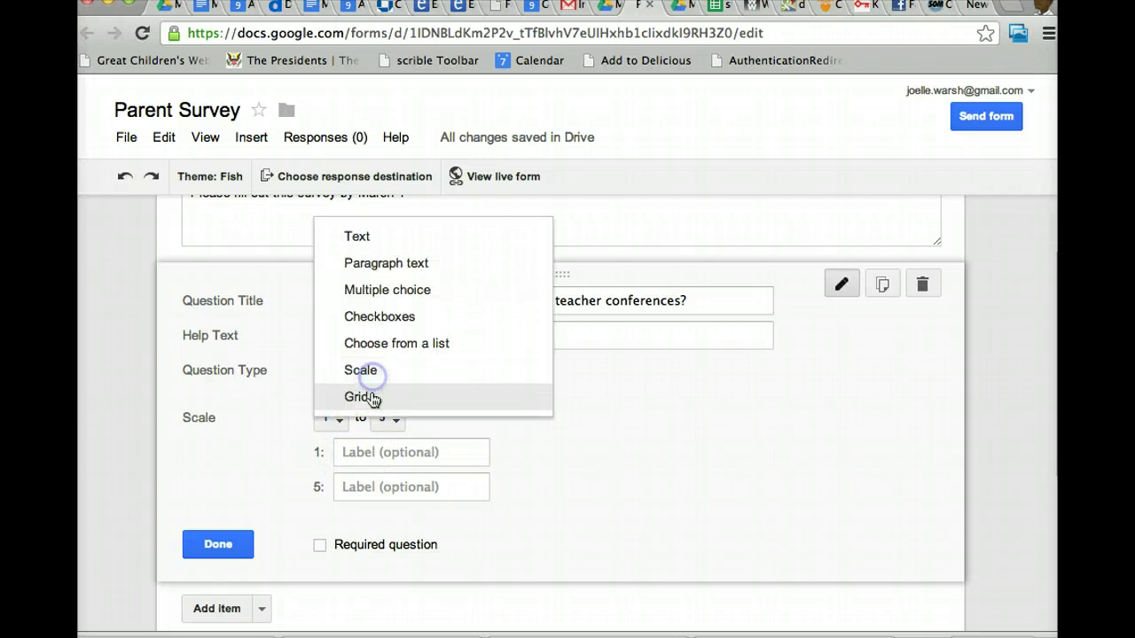
click(372, 399)
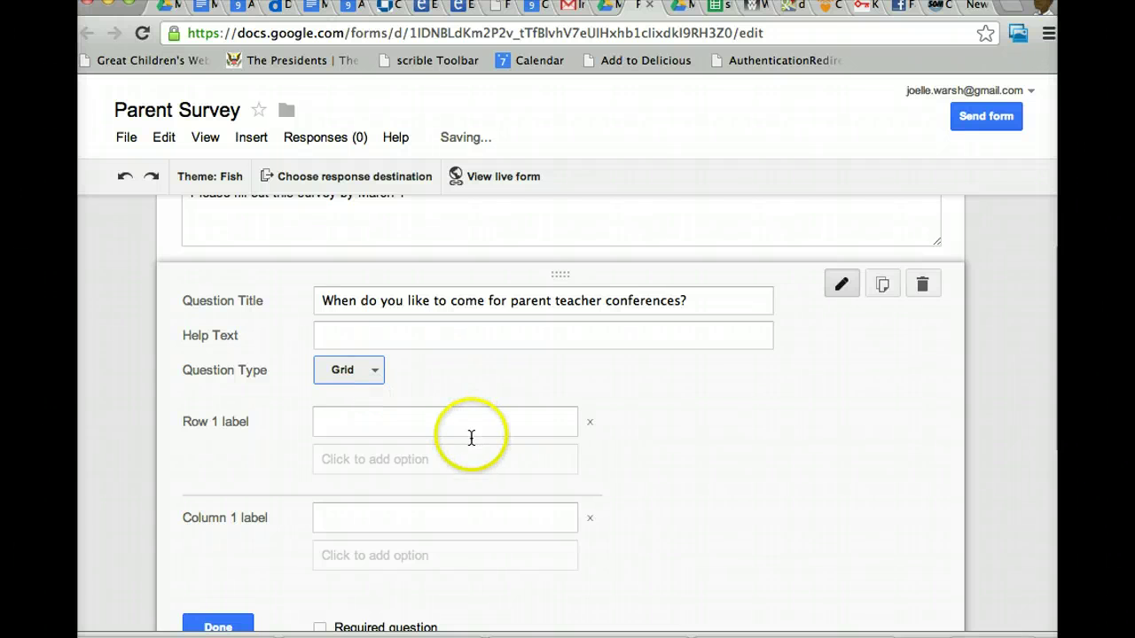
click(370, 371)
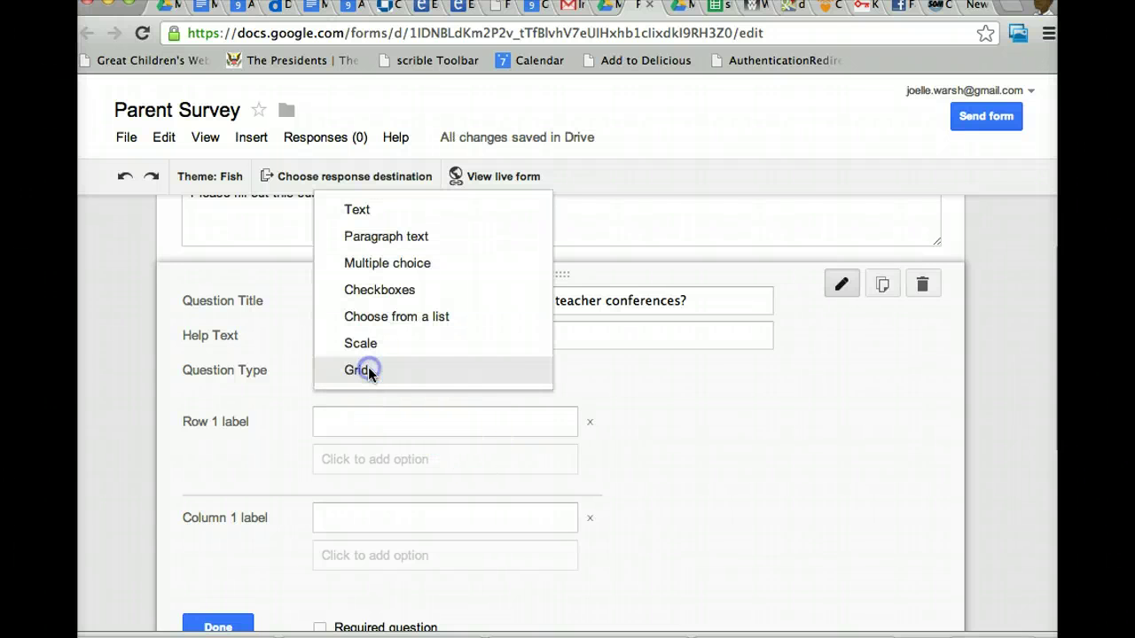
click(376, 222)
click(266, 432)
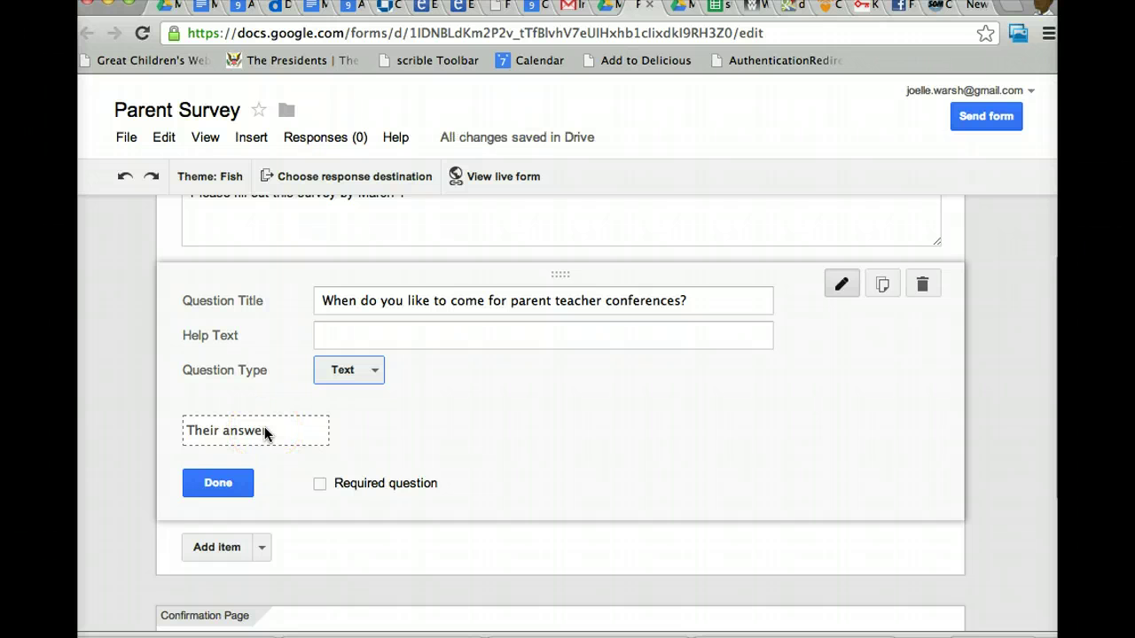
click(347, 370)
Set the multiple-choice answers to before school and after school, plus an Other option
click(355, 424)
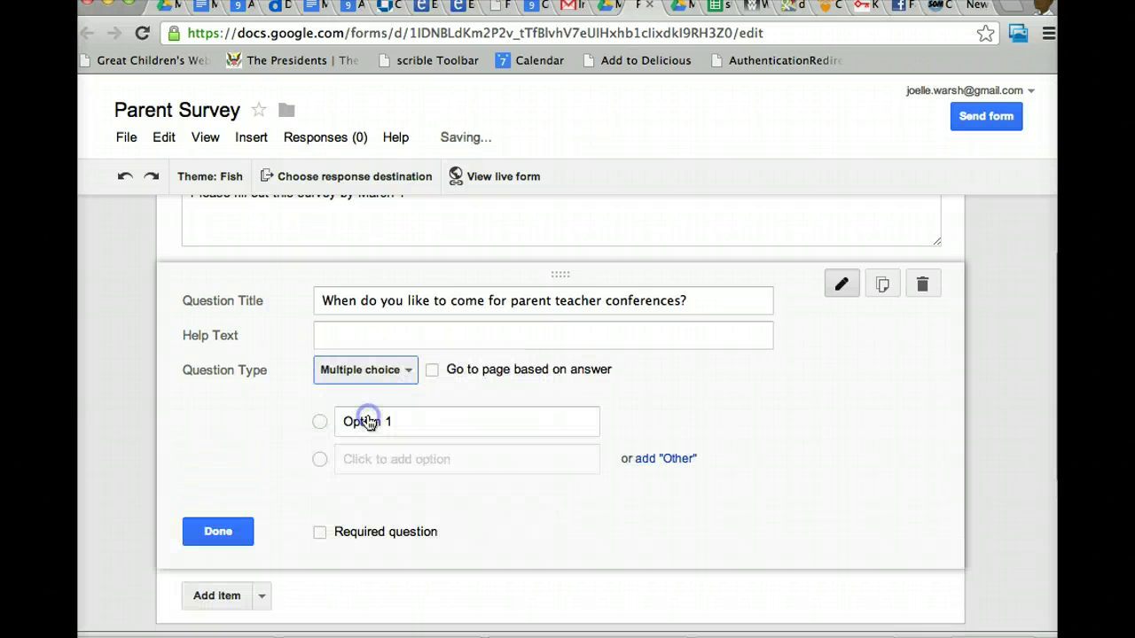
click(369, 423)
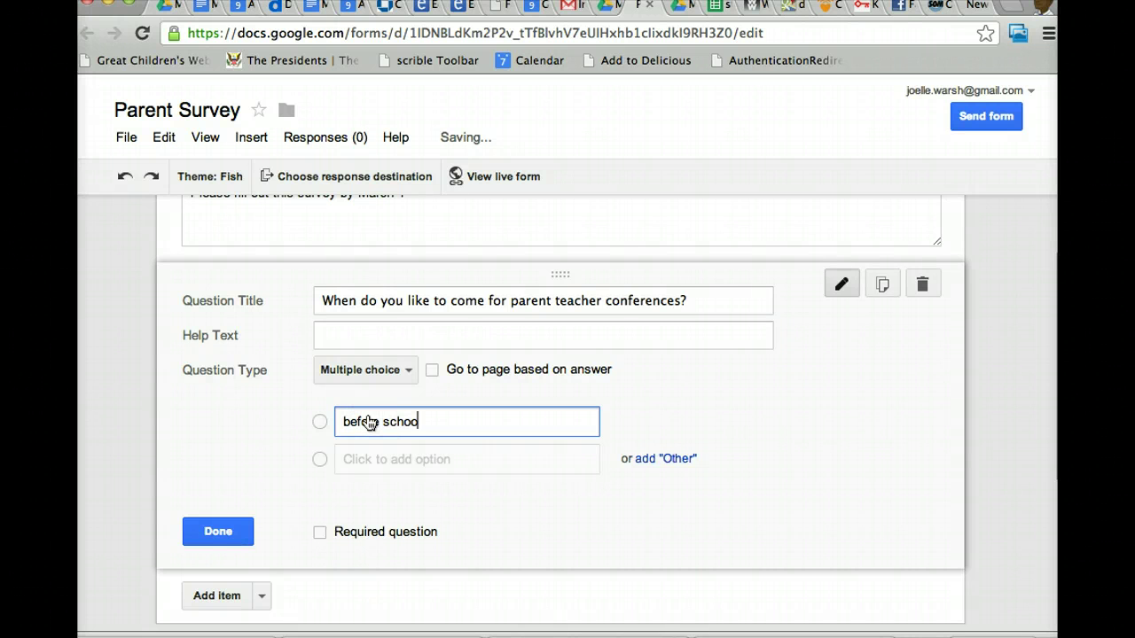
click(368, 460)
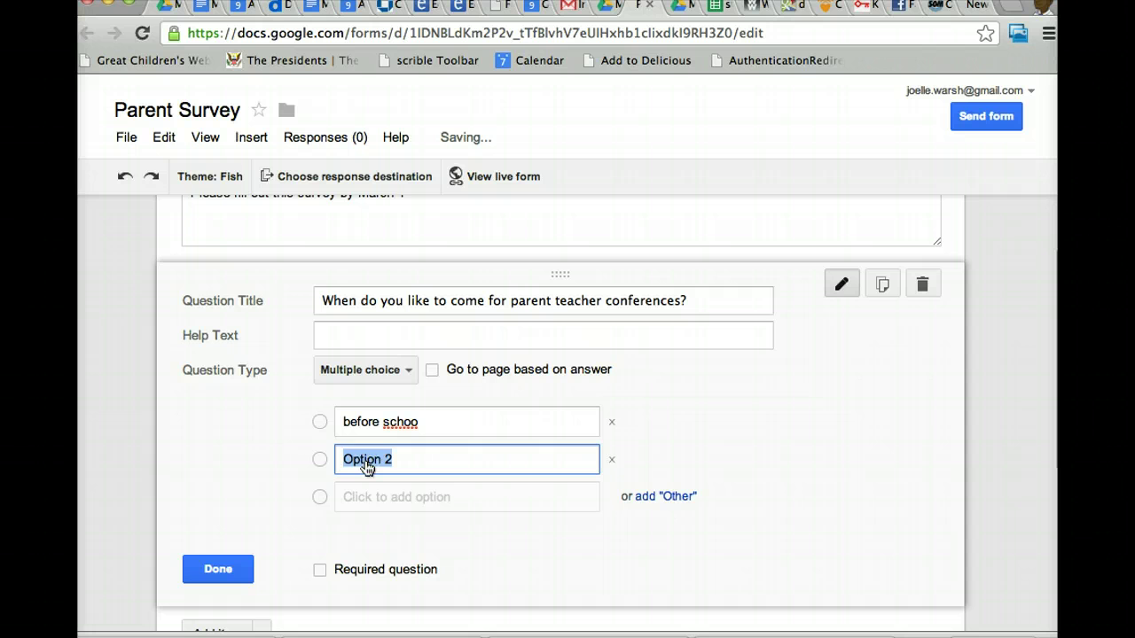
text(afterscho)
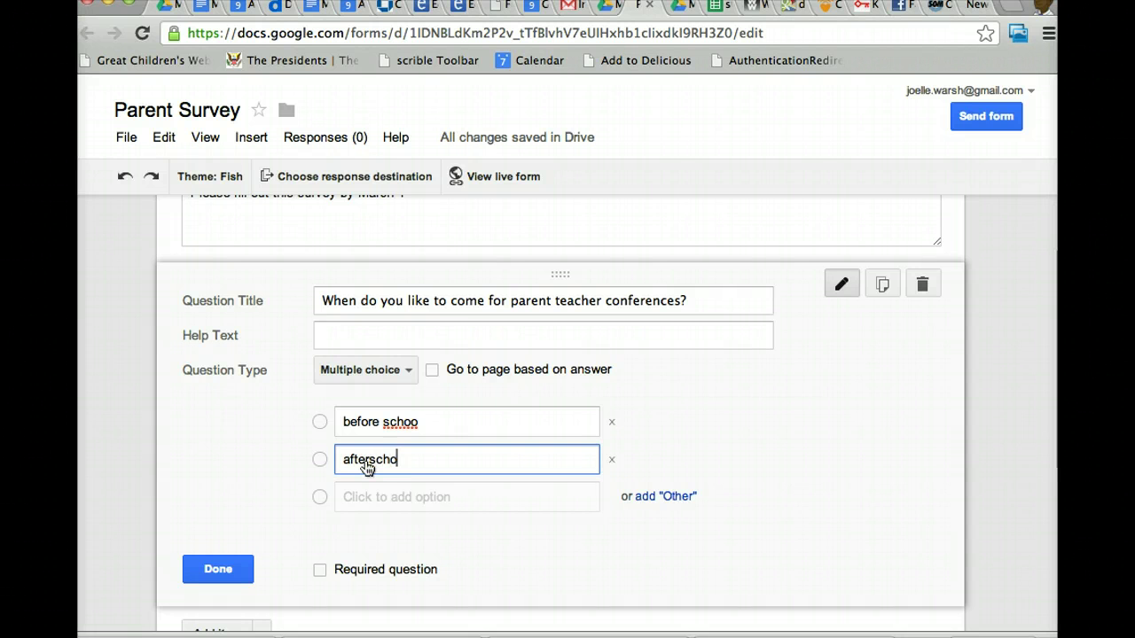
text(ol)
click(361, 497)
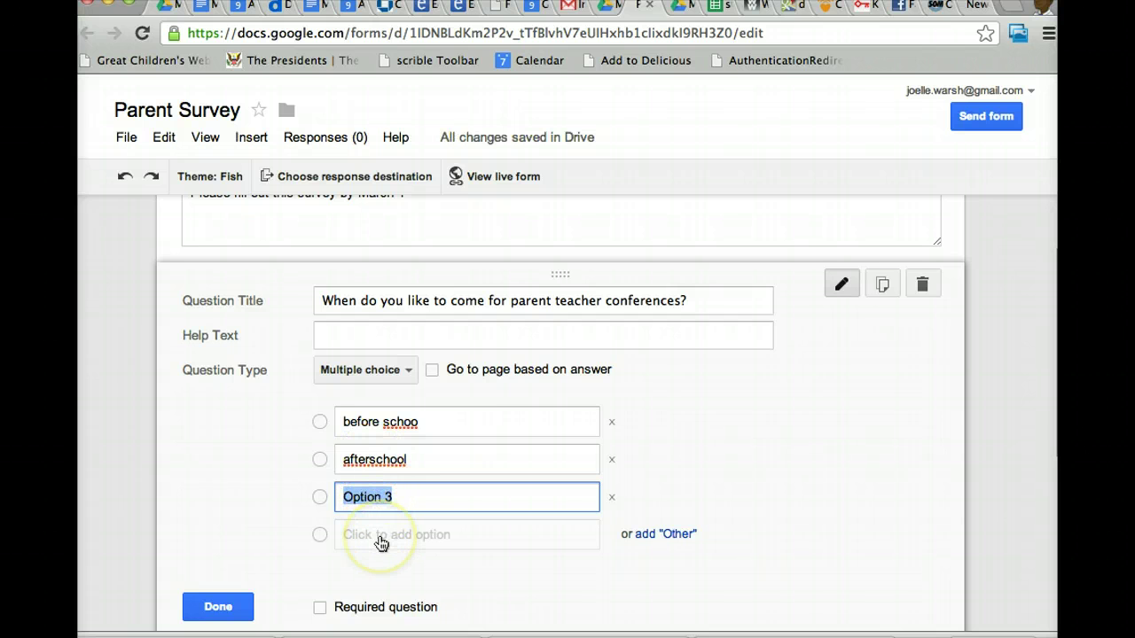
click(671, 534)
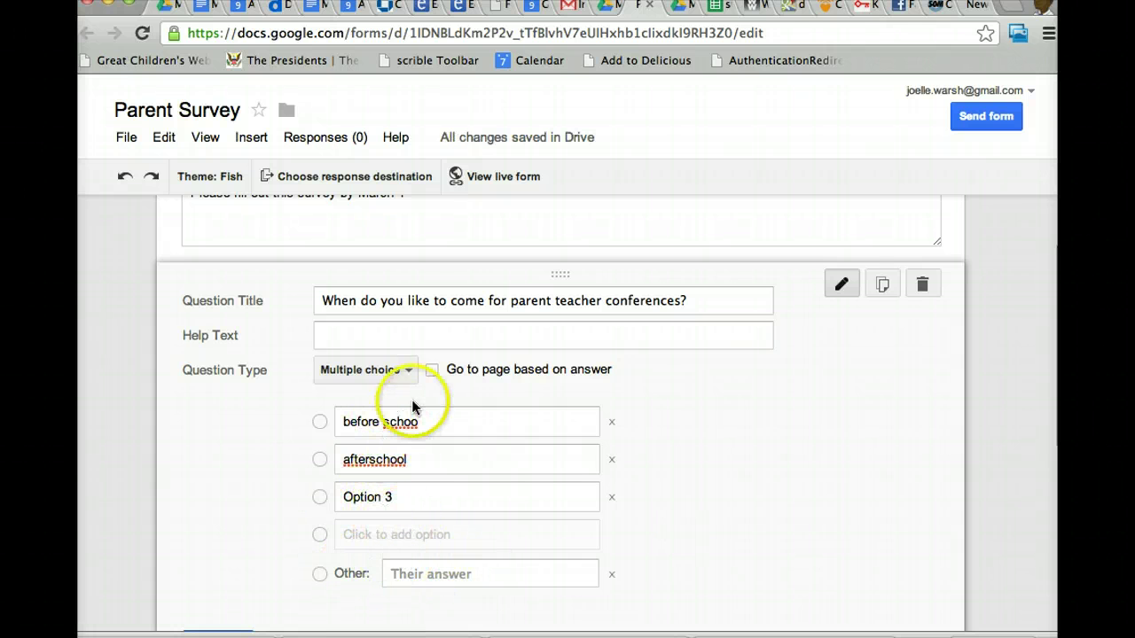
click(611, 497)
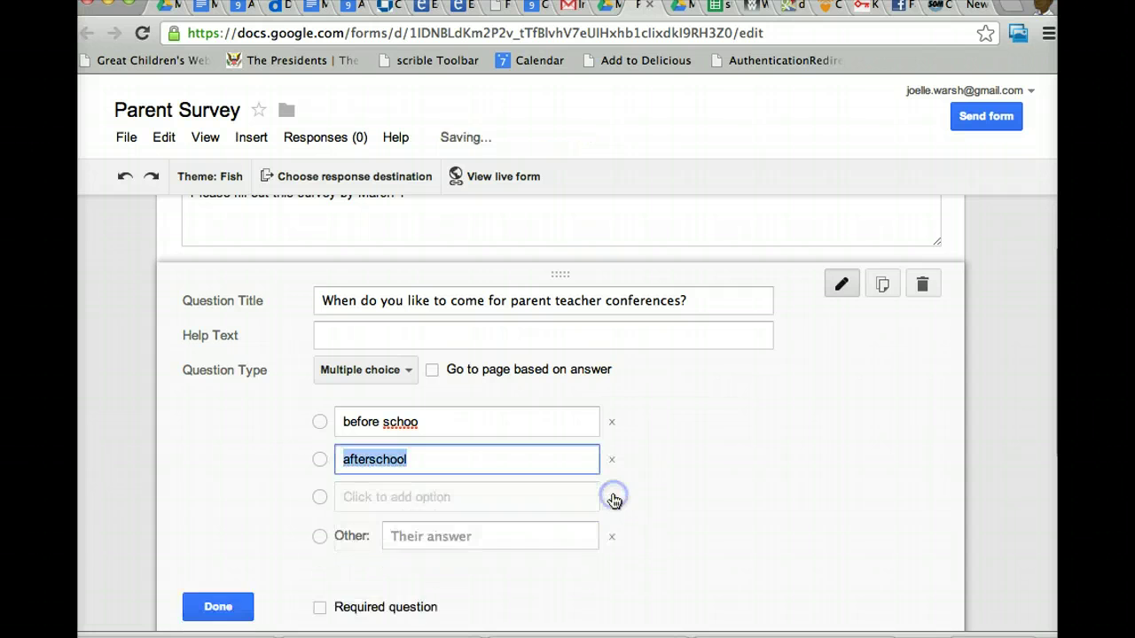
click(612, 501)
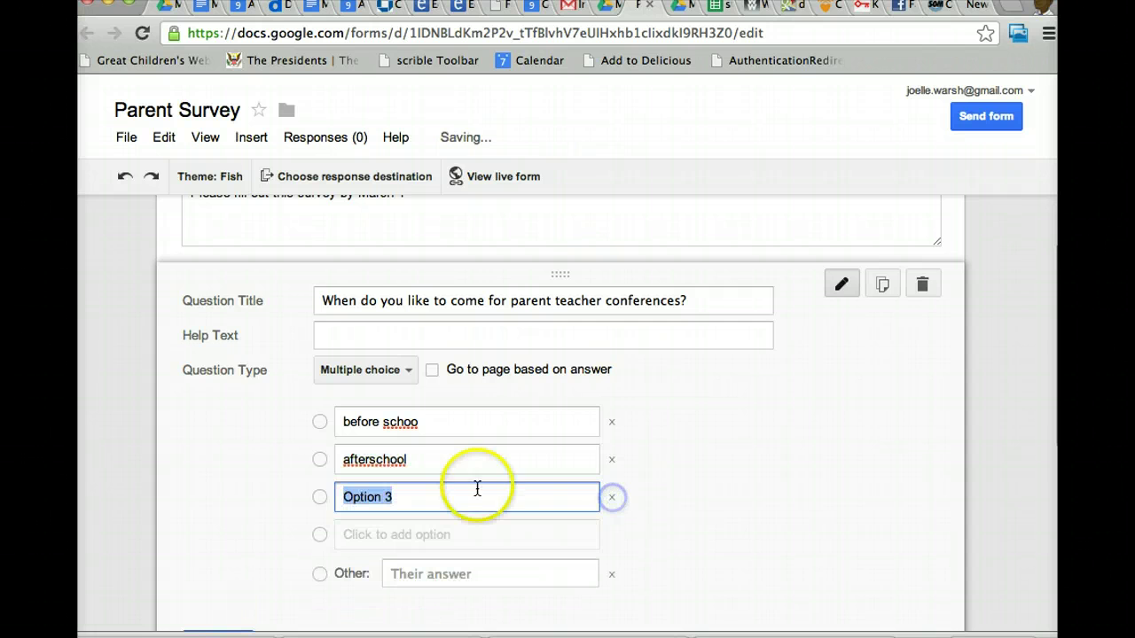
double_click(370, 459)
key(BackSpace)
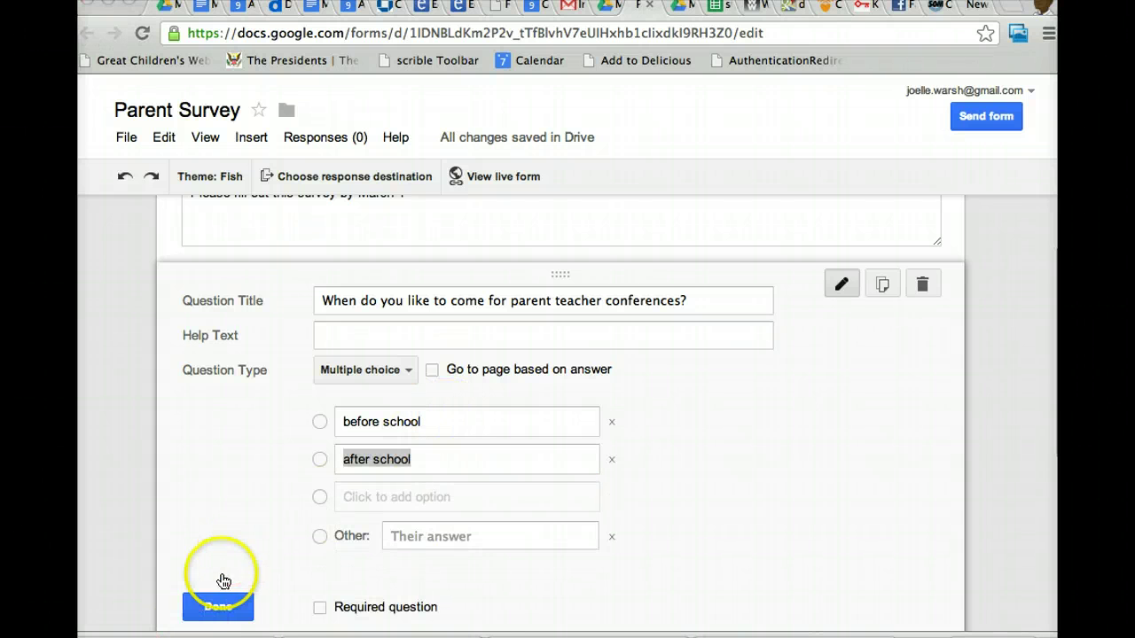
Mark the conferences question as required and close its editor
click(223, 604)
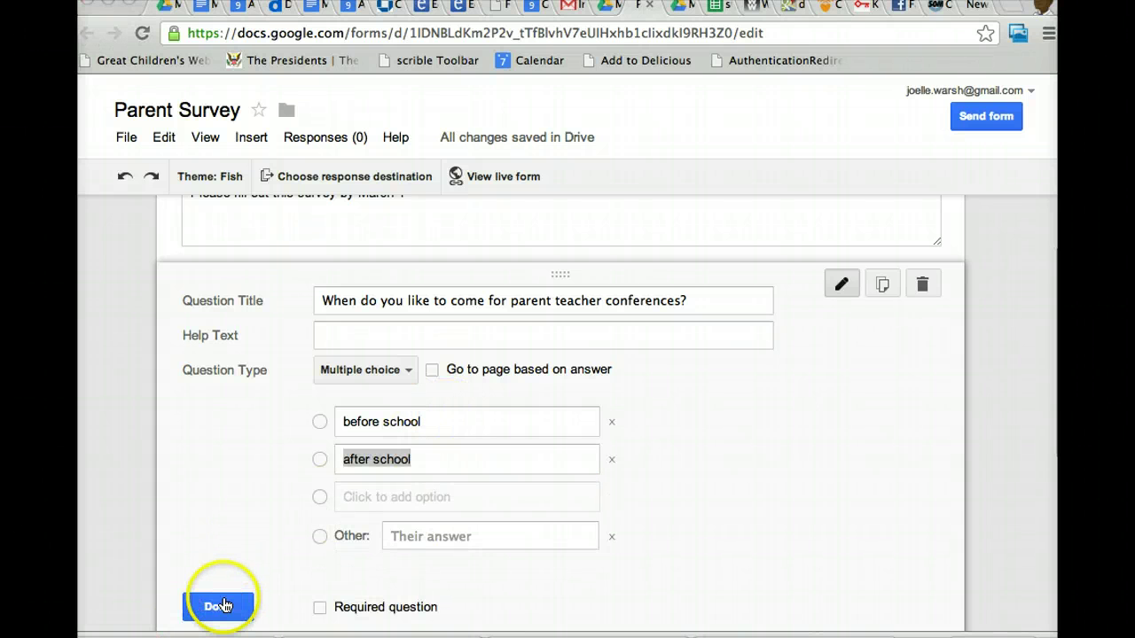
click(321, 609)
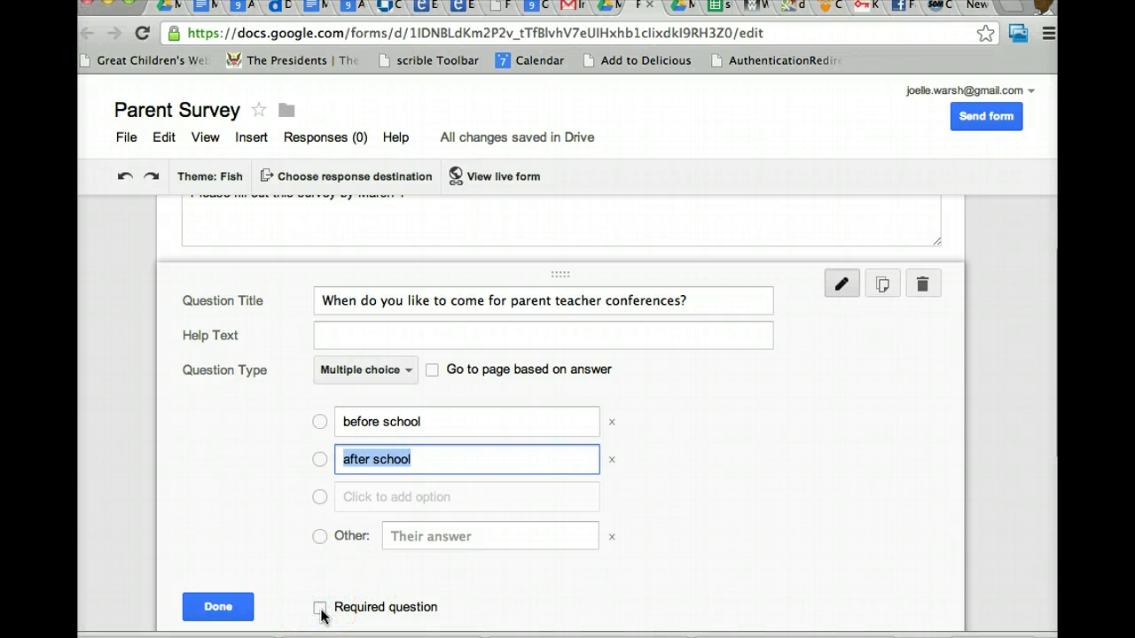
click(320, 609)
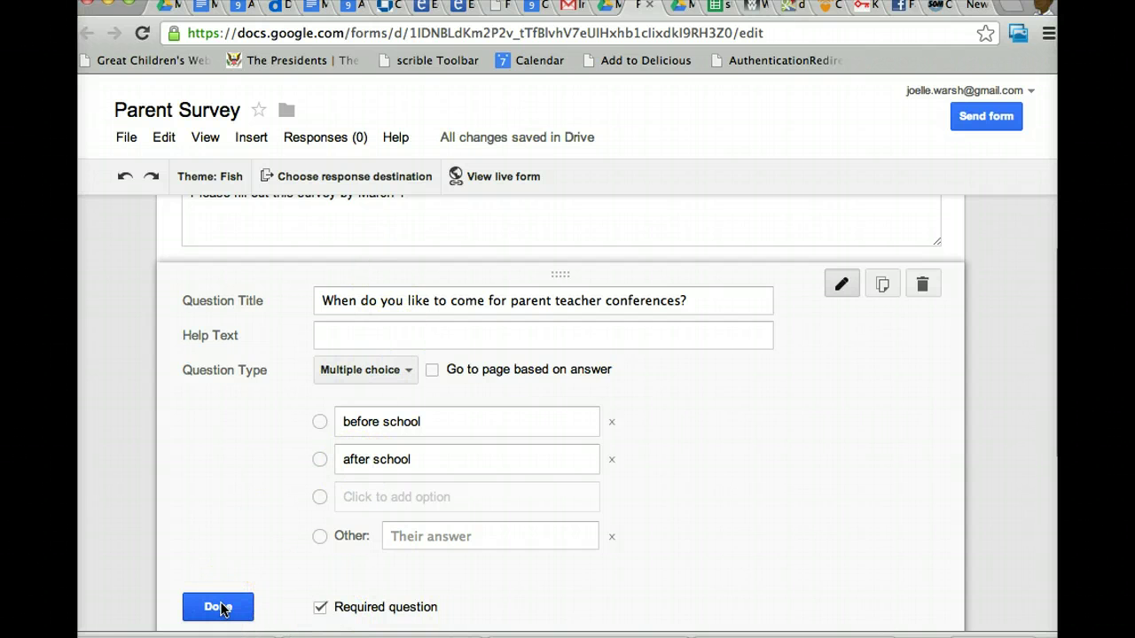
click(219, 608)
scroll(568, 408, up, 2)
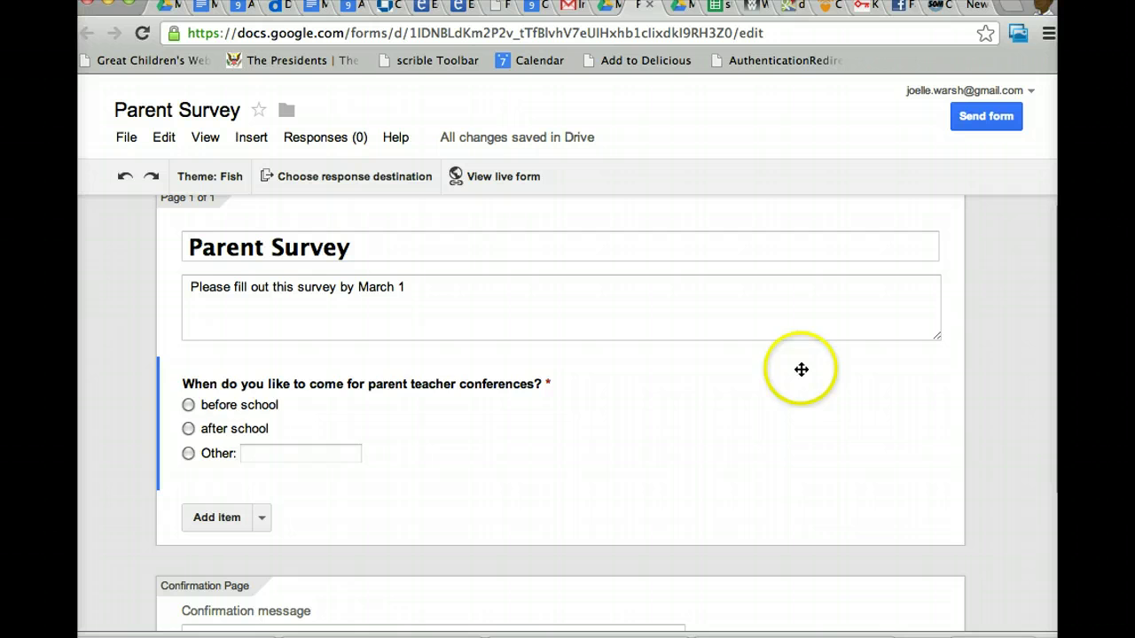
click(842, 379)
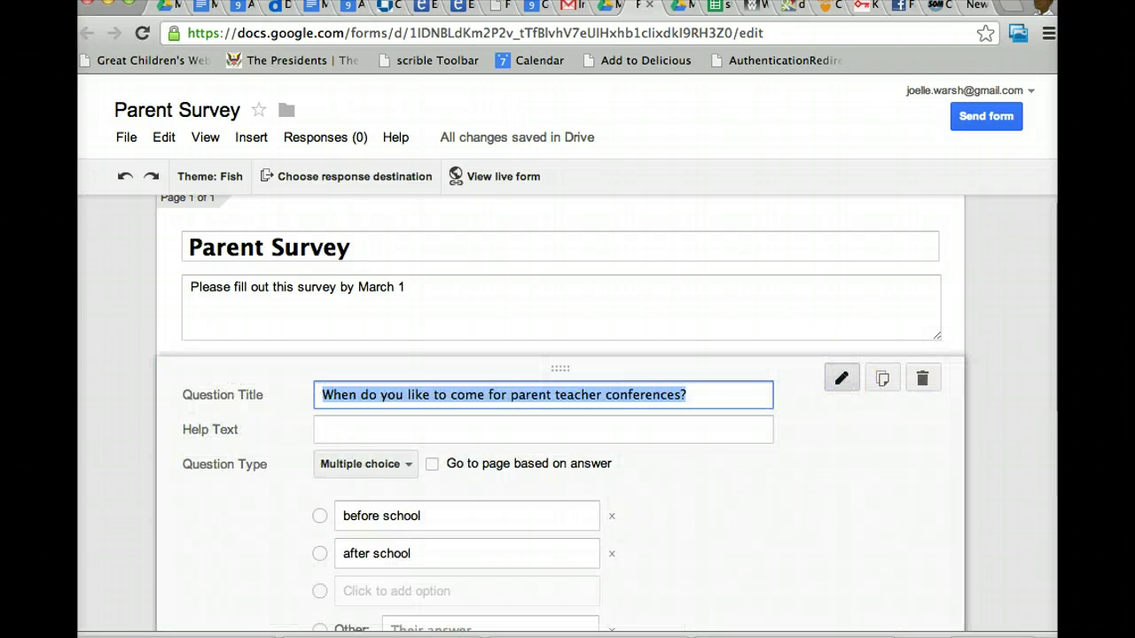
click(1056, 415)
scroll(1056, 417, down, 5)
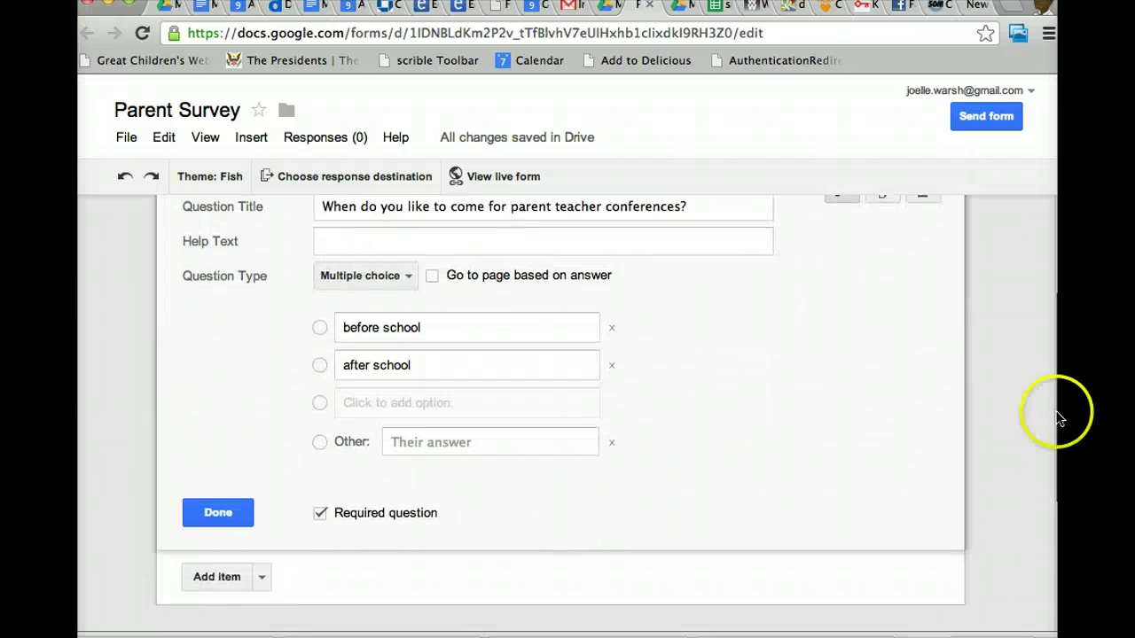
click(220, 515)
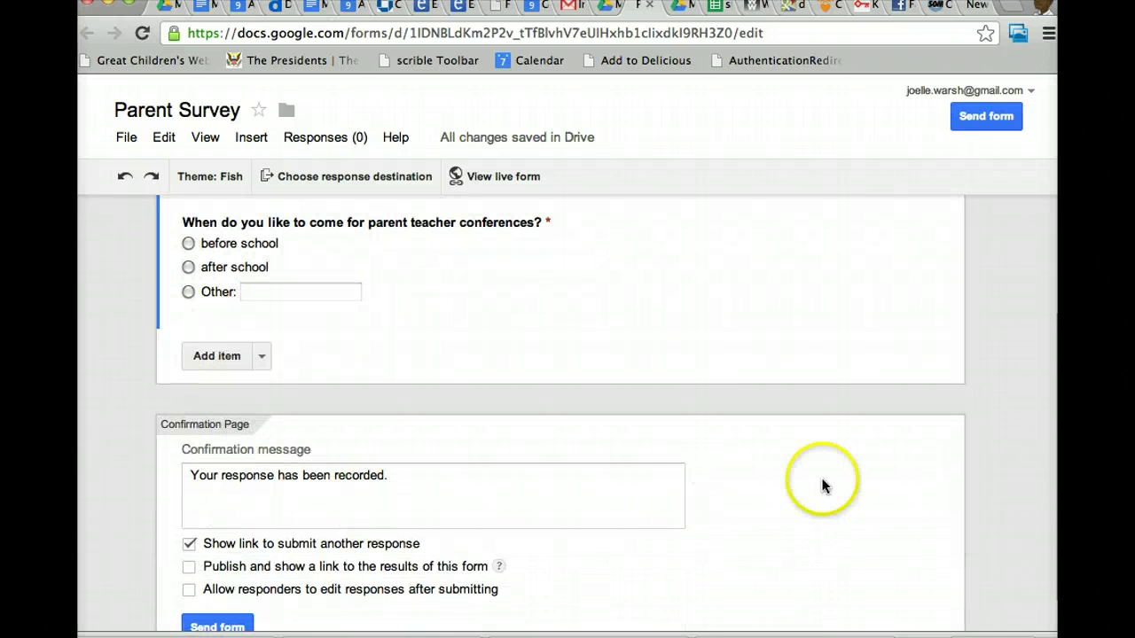
mouse_move(793, 253)
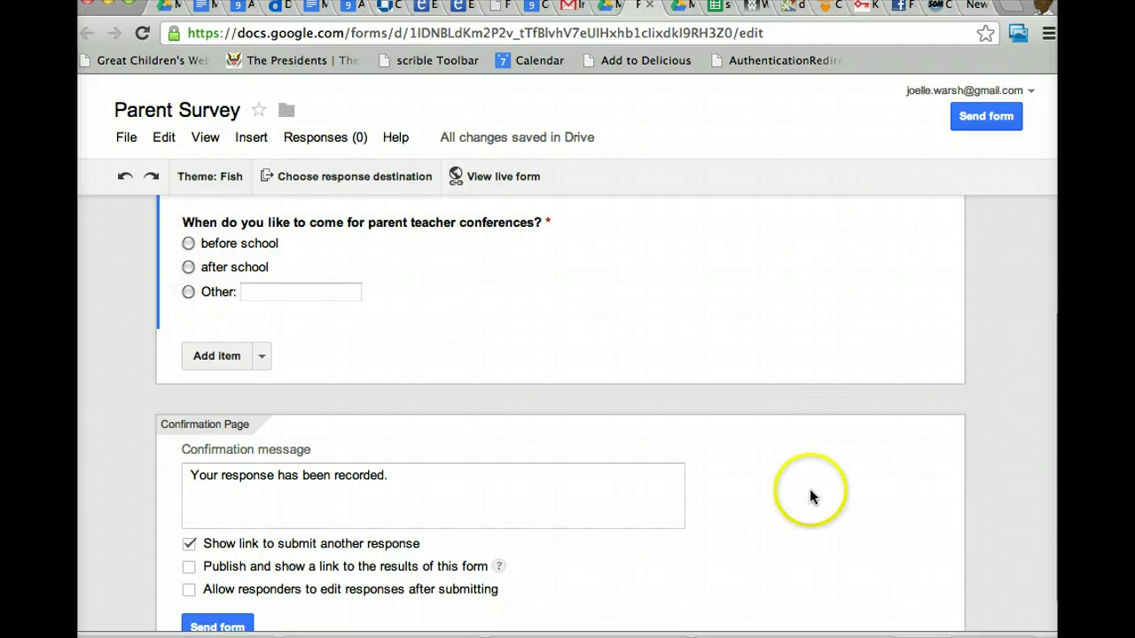
mouse_move(618, 368)
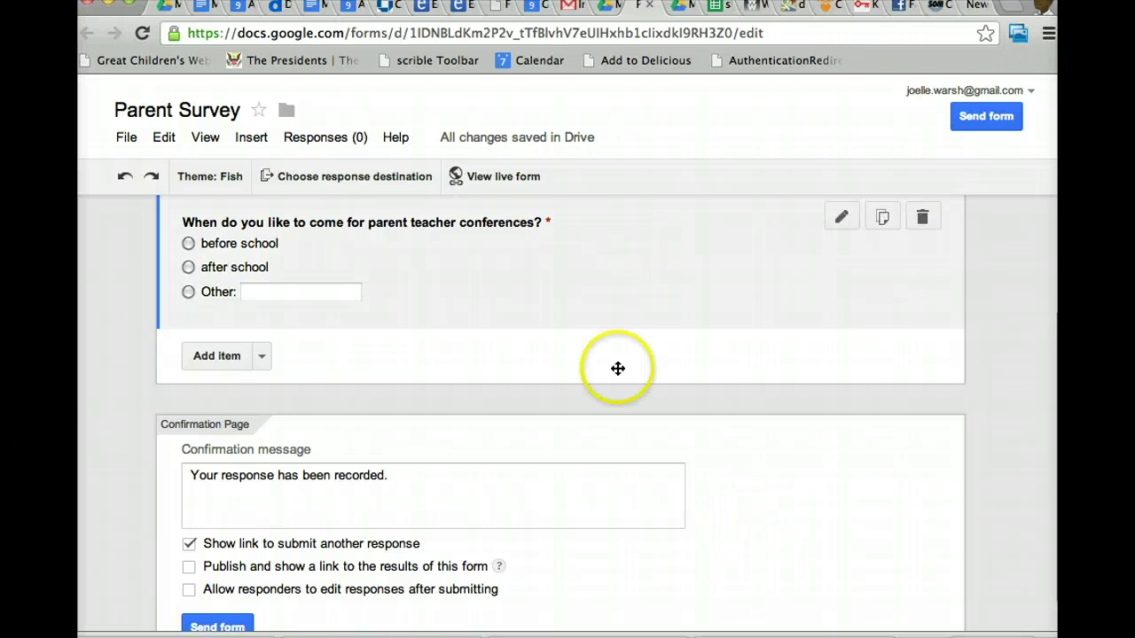
click(626, 274)
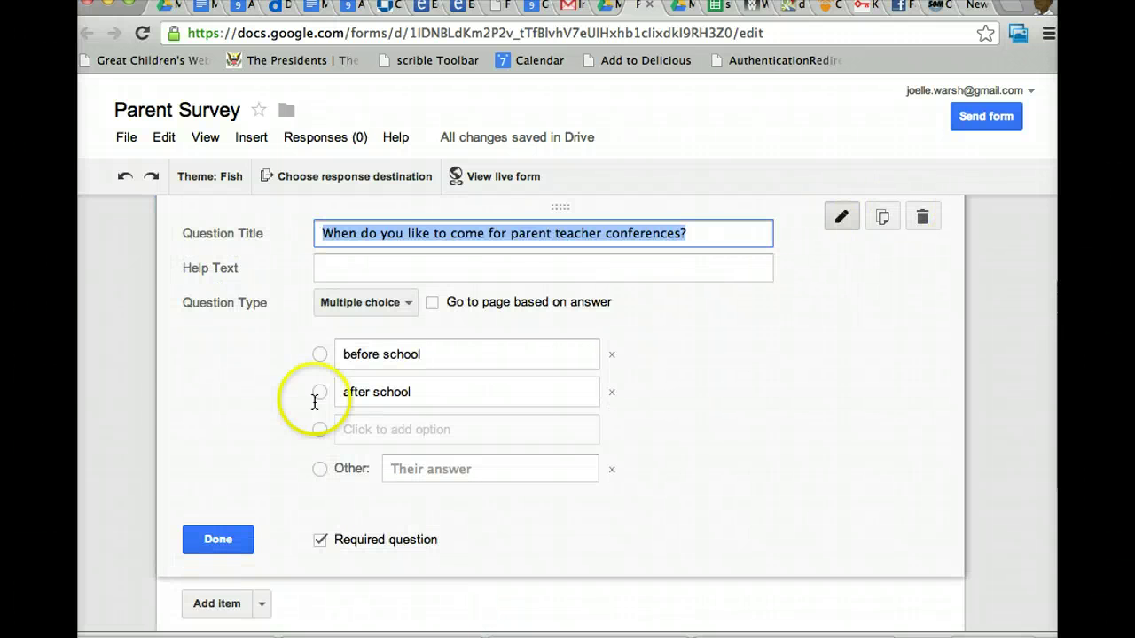
click(220, 539)
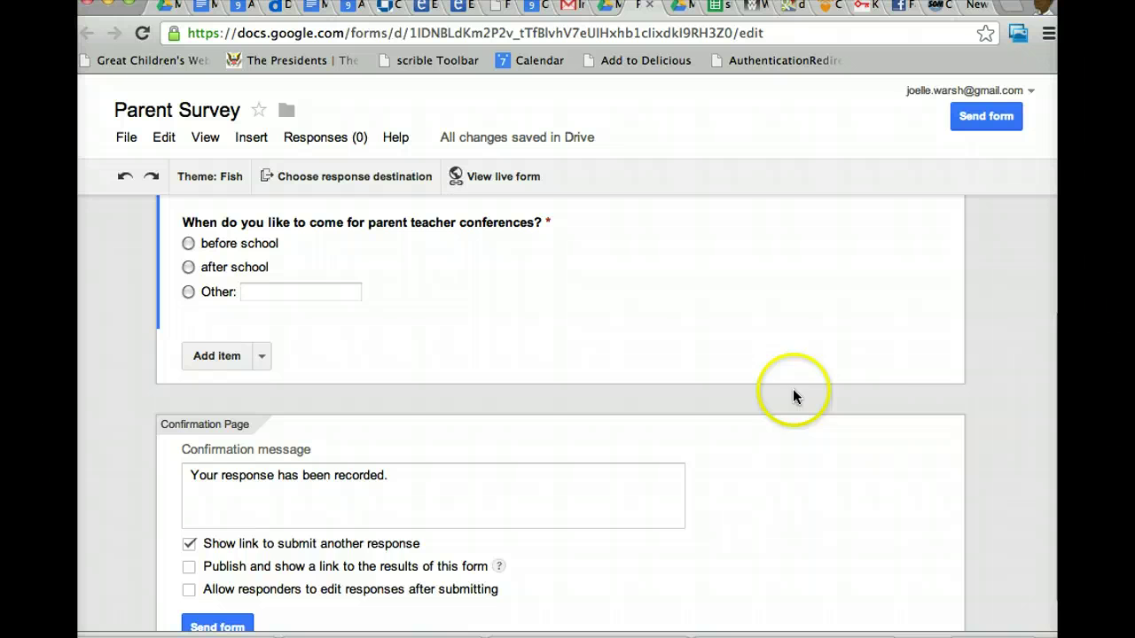
scroll(1052, 343, down, 2)
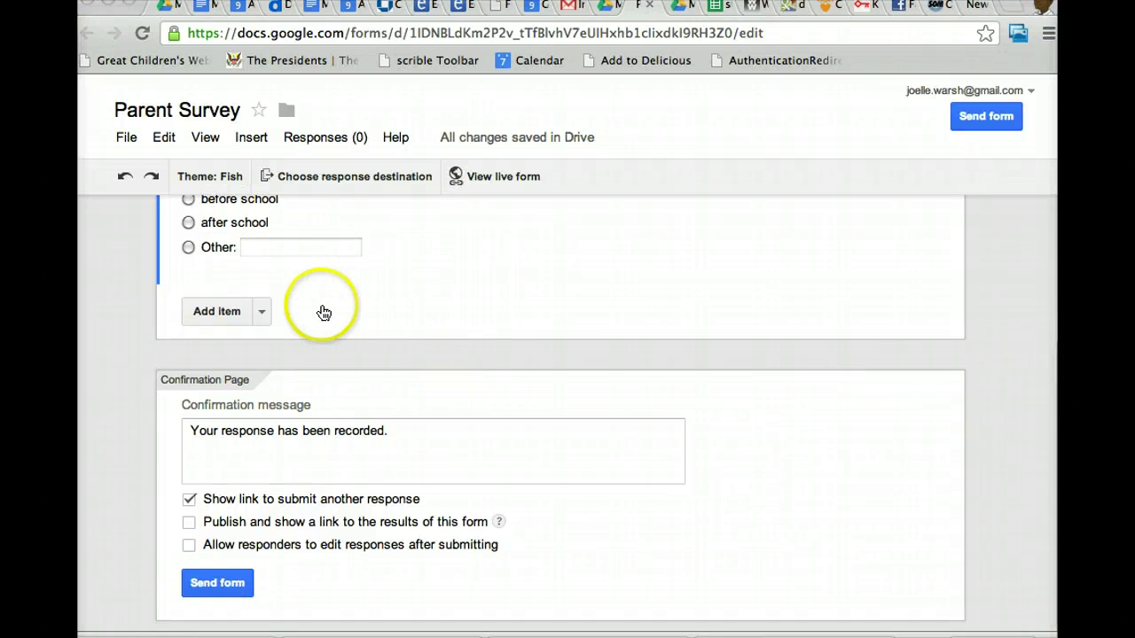
Add a Checkboxes question titled 'Pick you favorite foods', fixing the 'Pikc' typo
click(229, 310)
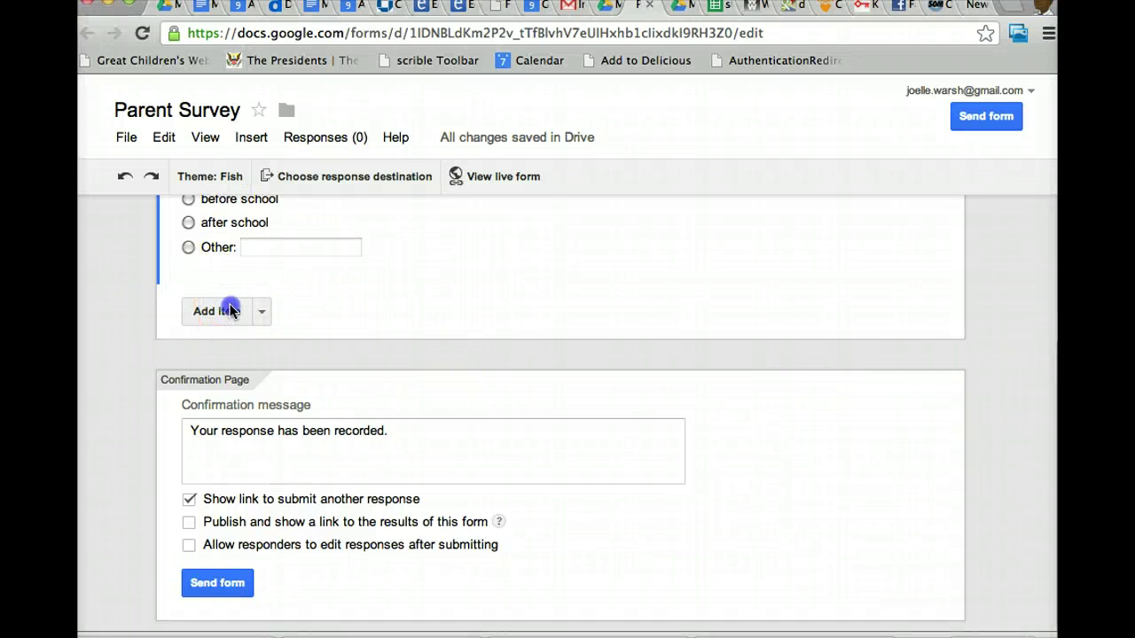
click(259, 311)
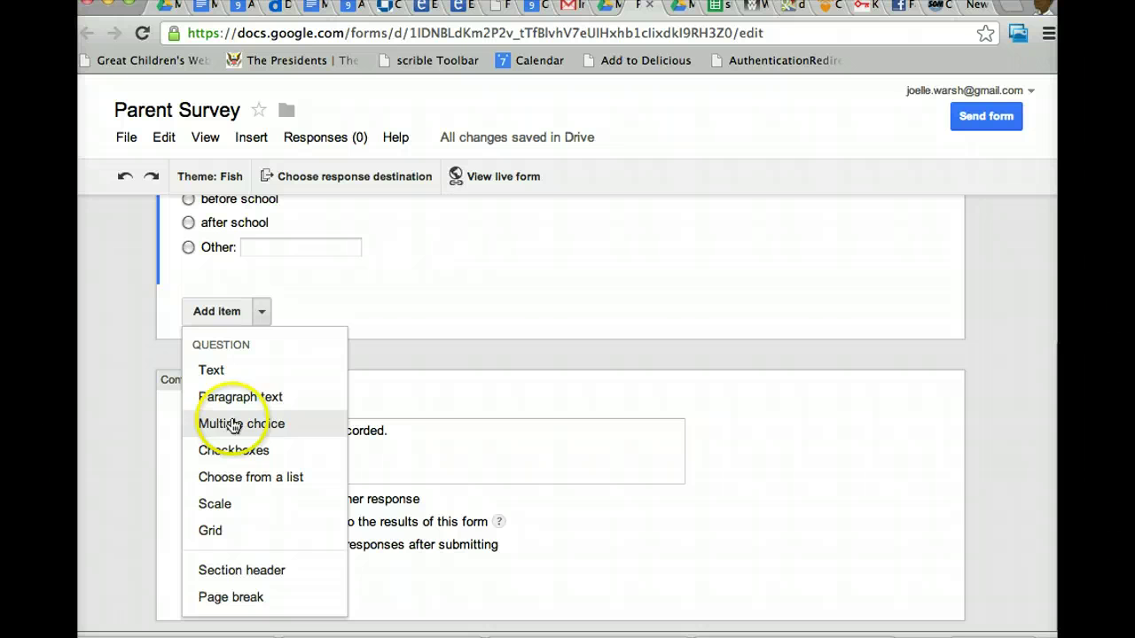
click(229, 451)
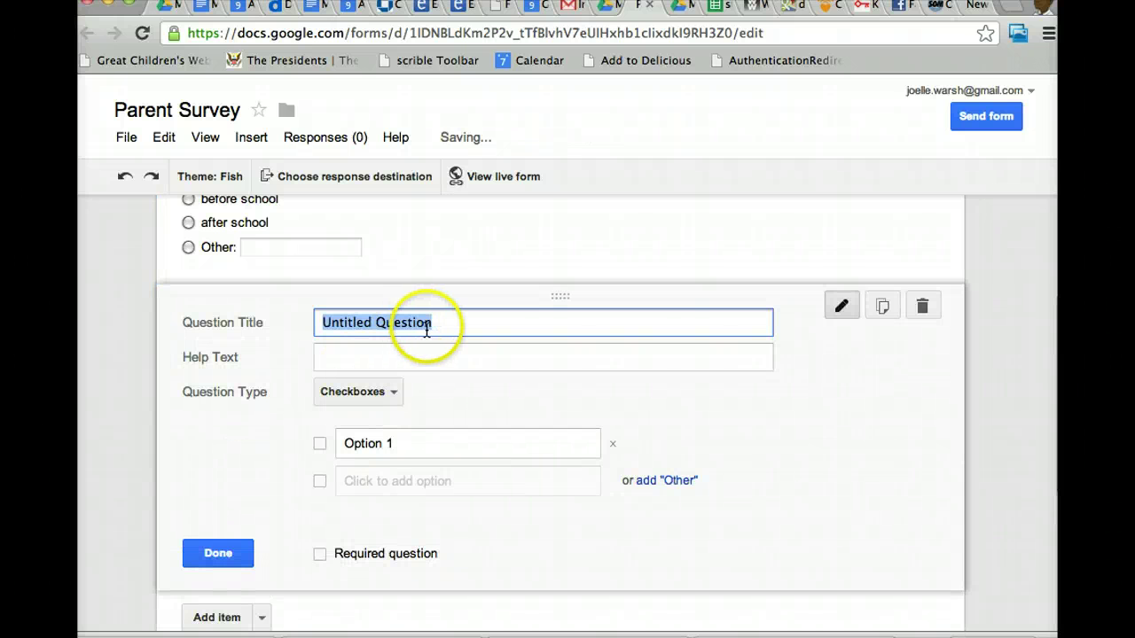
text(Pik)
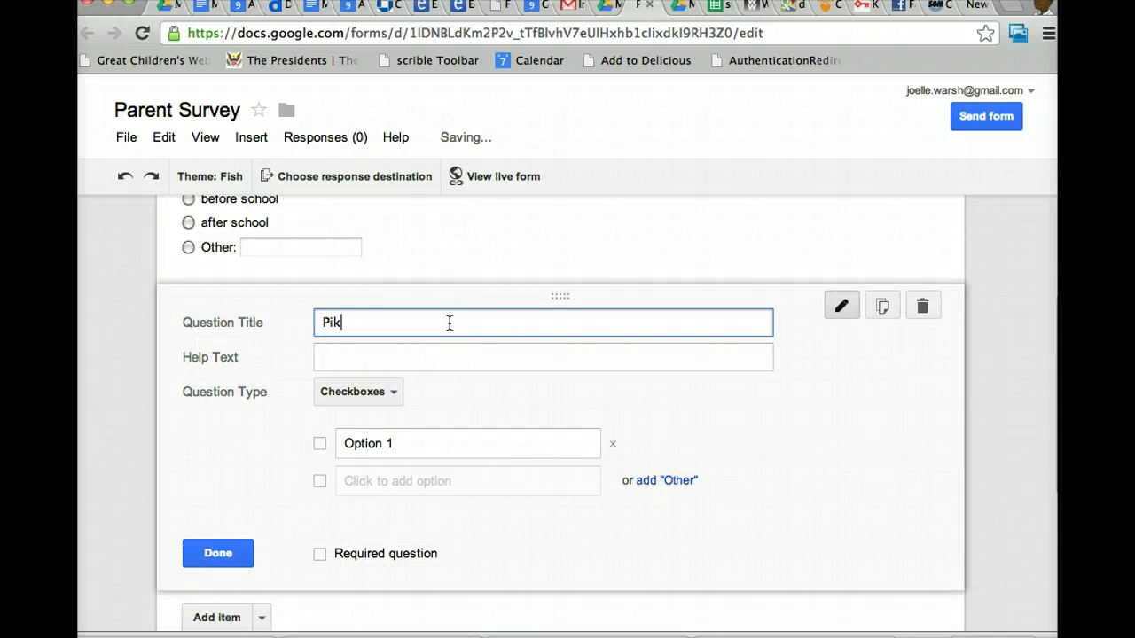
text(c you favorite)
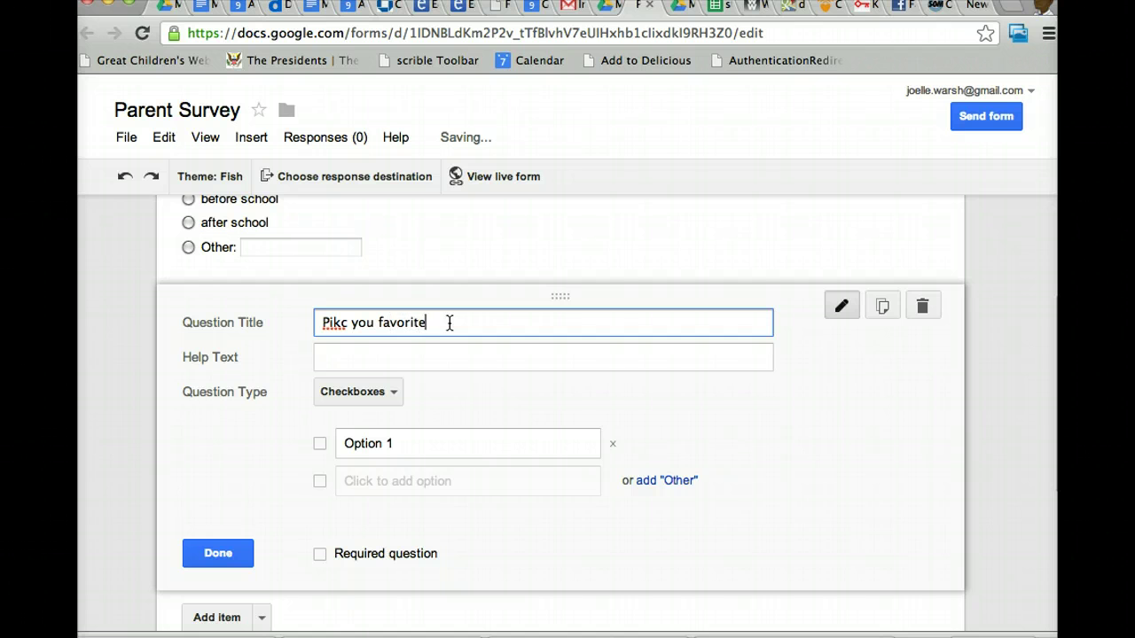
text( foods)
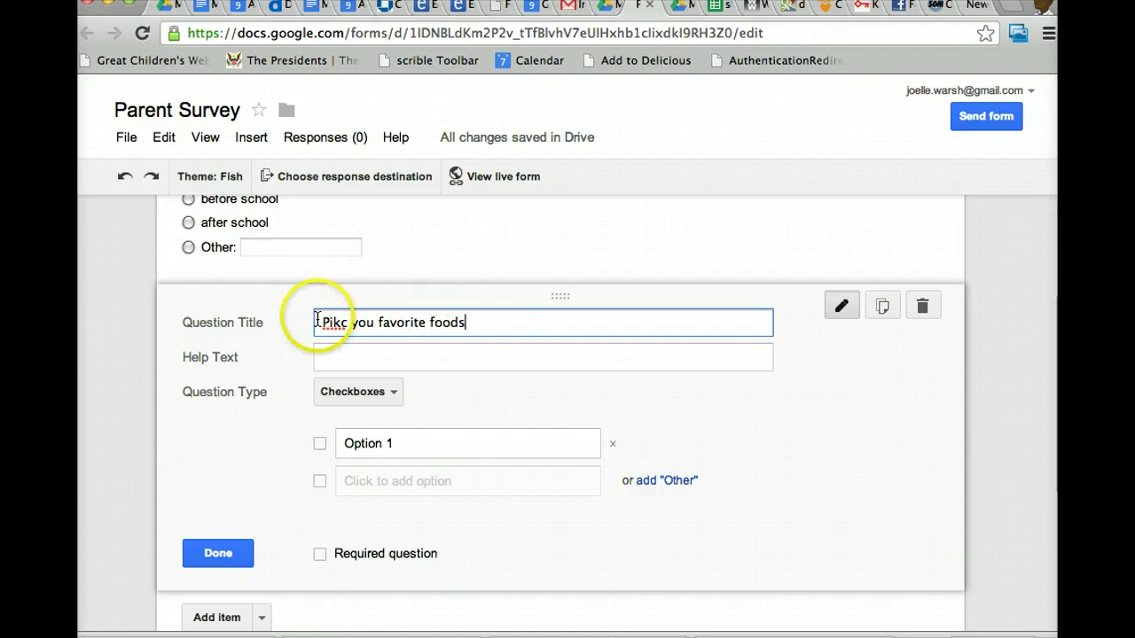
click(346, 324)
key(BackSpace)
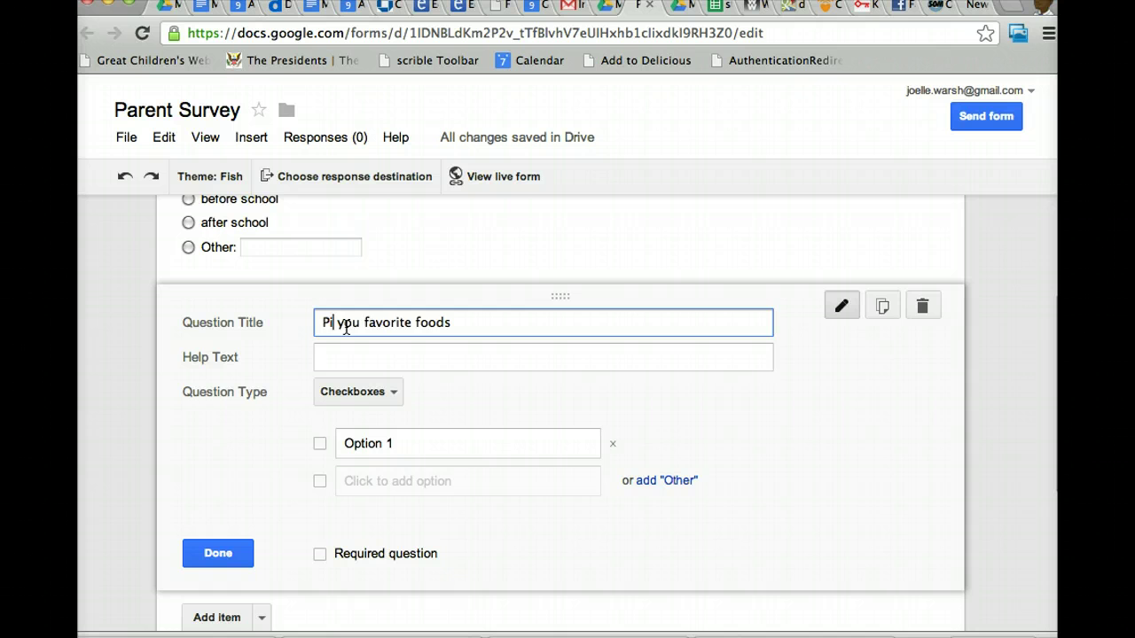
key(Right)
text(k)
Give the foods question choices lobster, pizza, ice cream and Other, then close it
click(356, 444)
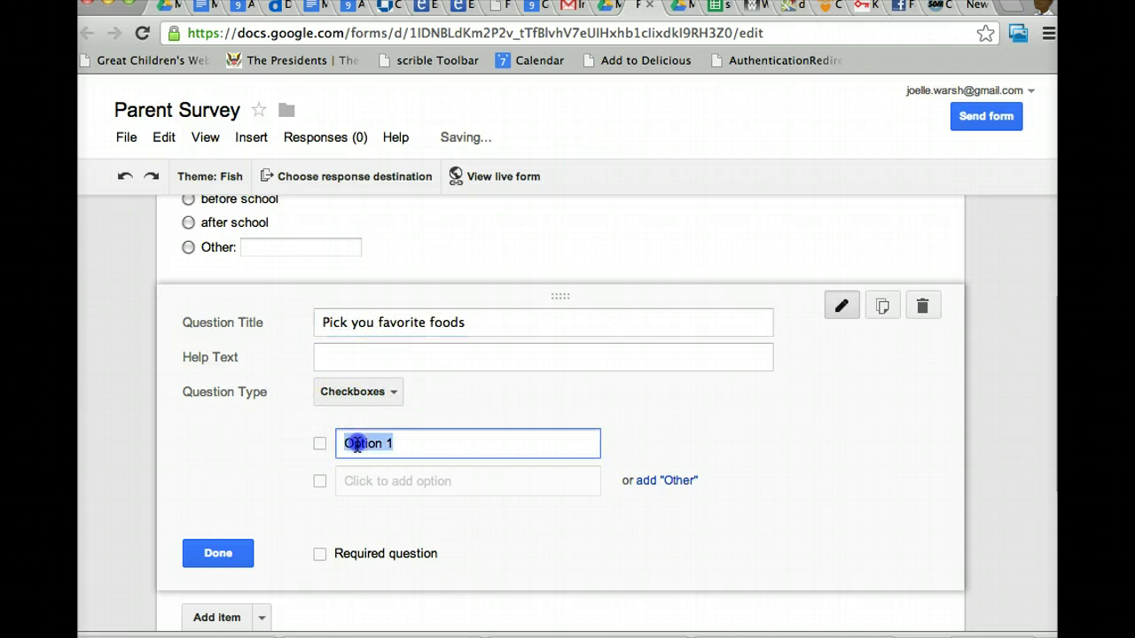
text(Ic)
text(bste)
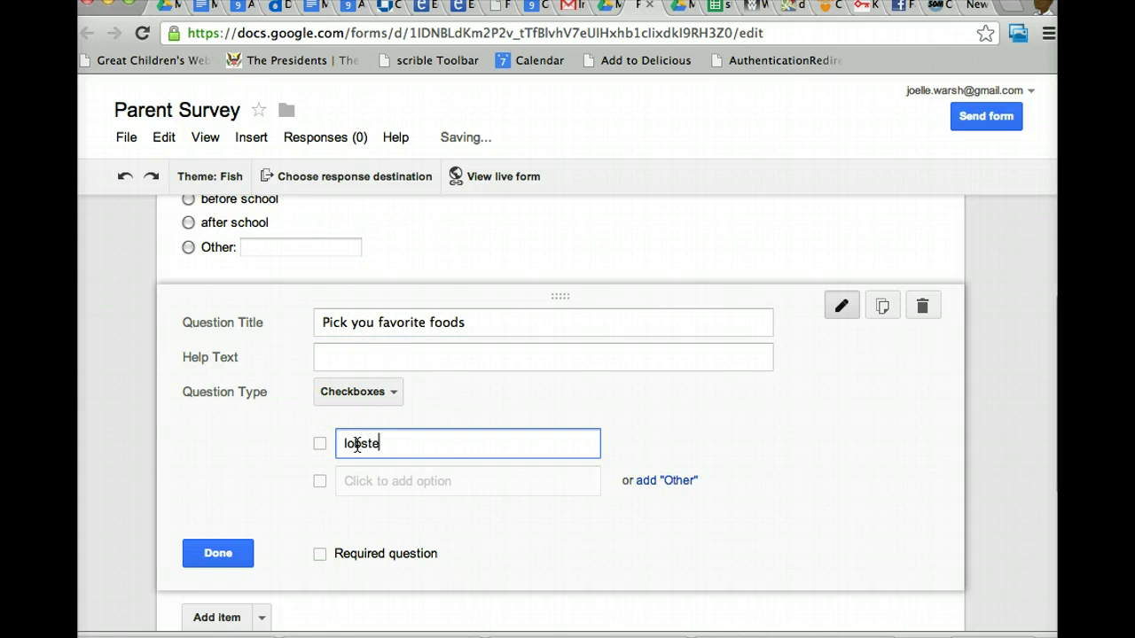
text(r)
click(375, 482)
text(pizz)
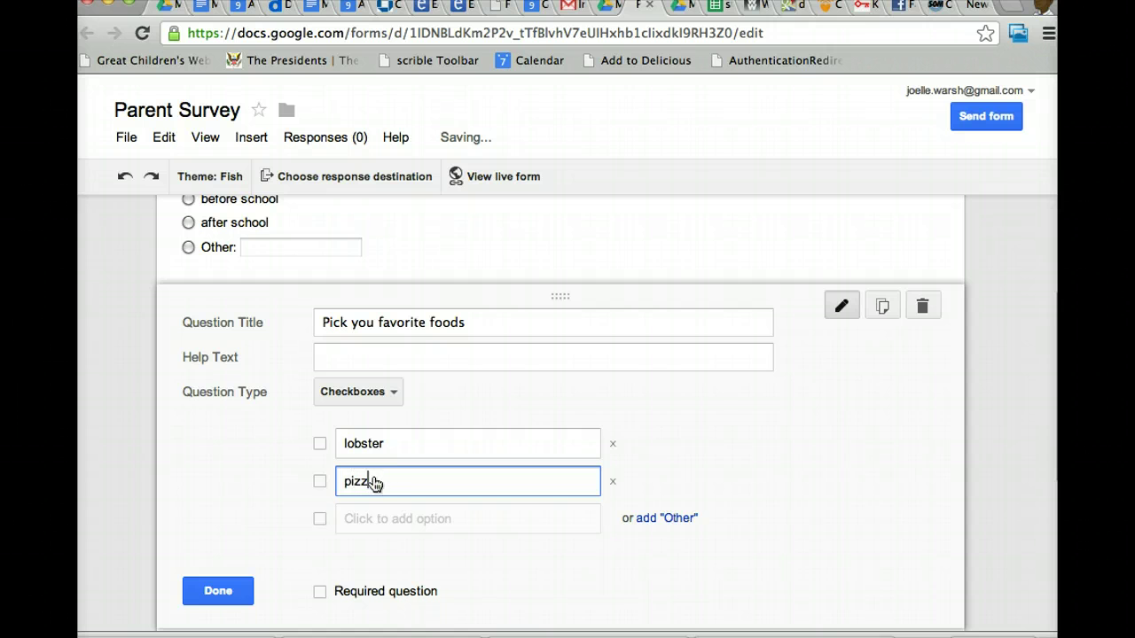
text(a)
click(392, 519)
text(l)
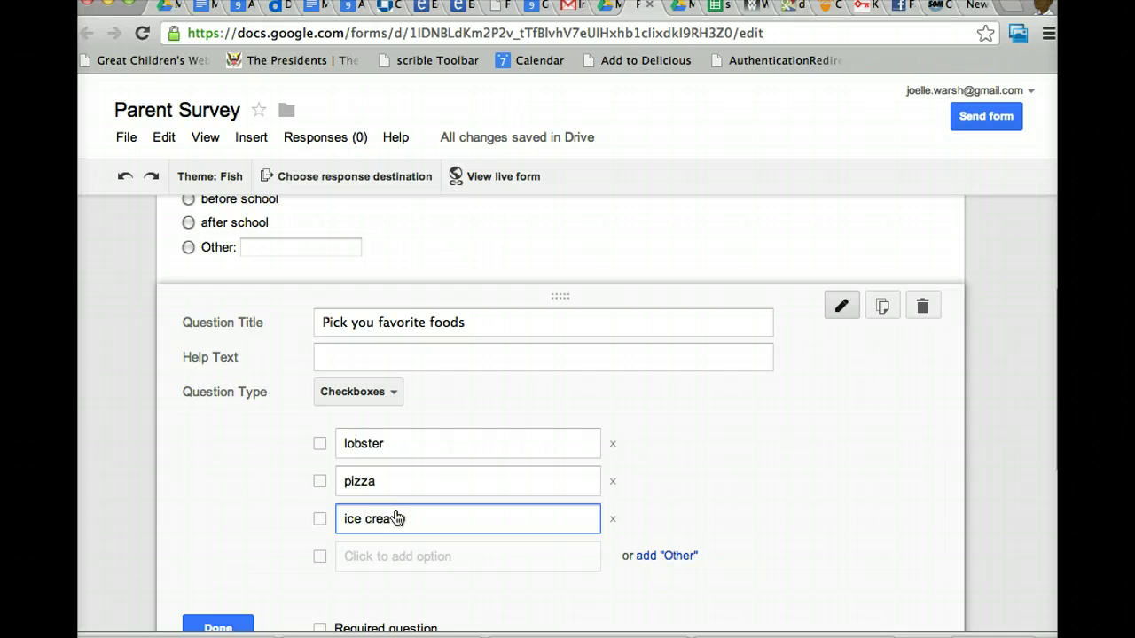
text(m)
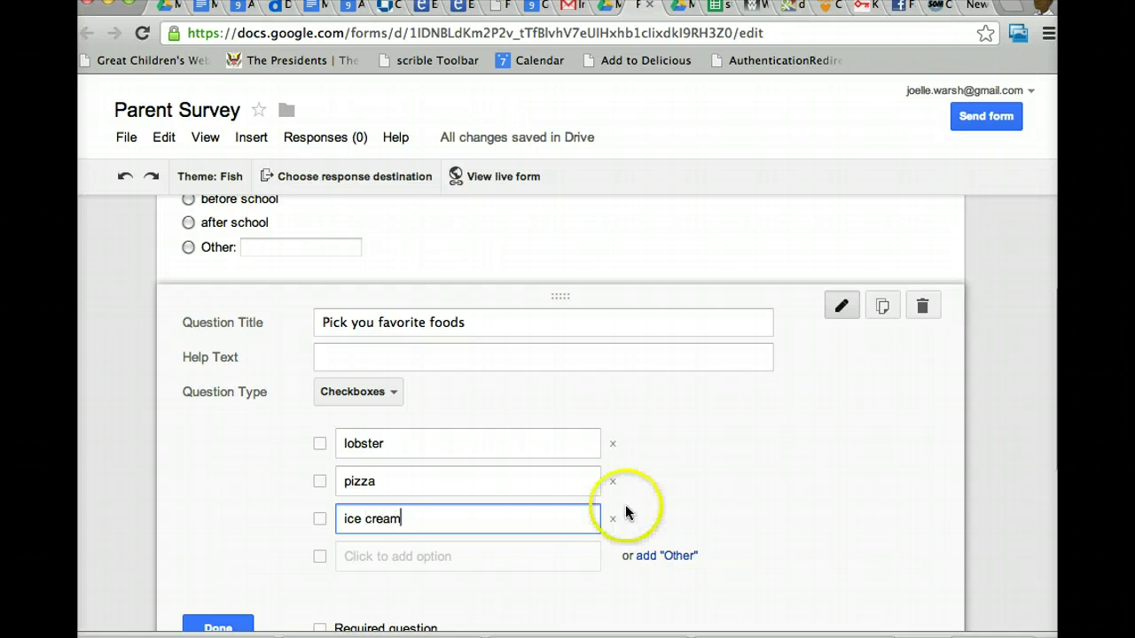
click(656, 556)
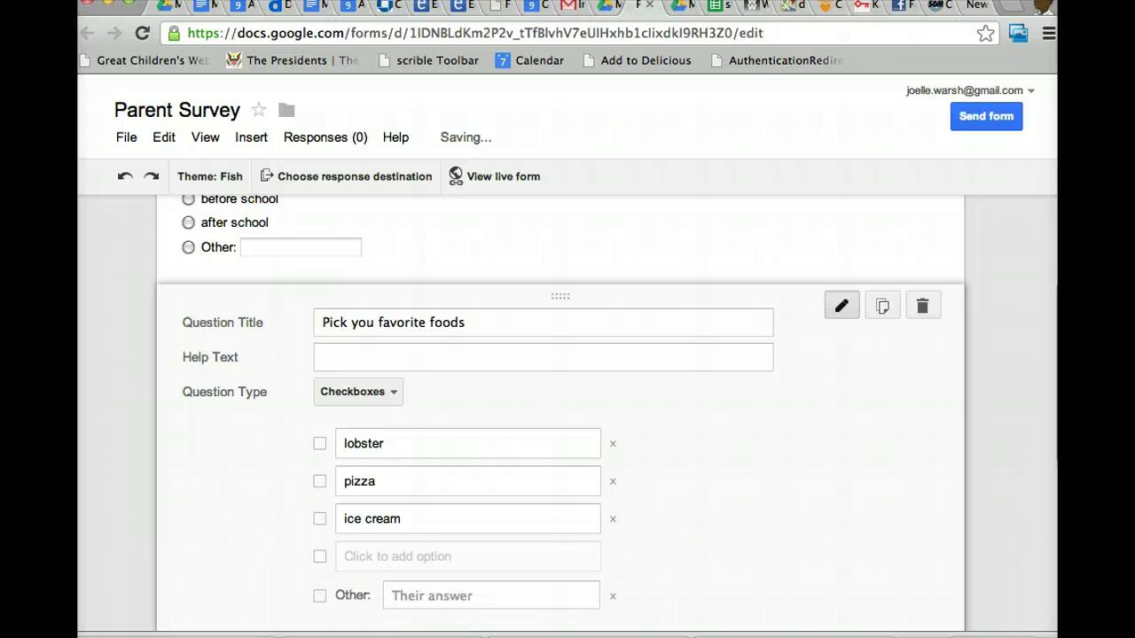
scroll(703, 417, down, 3)
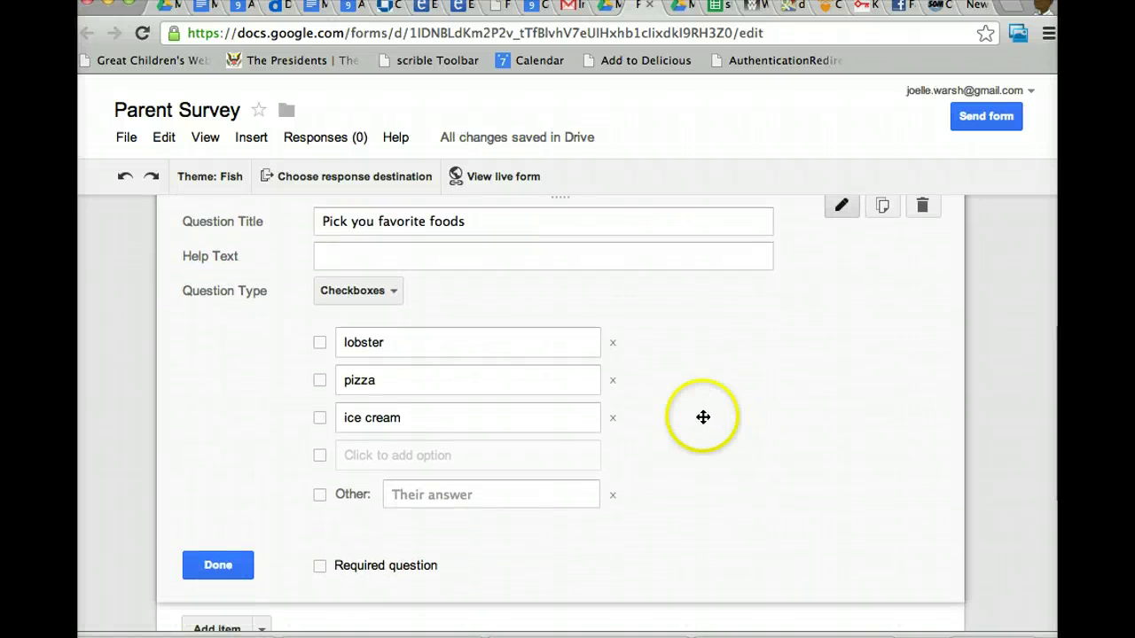
click(219, 566)
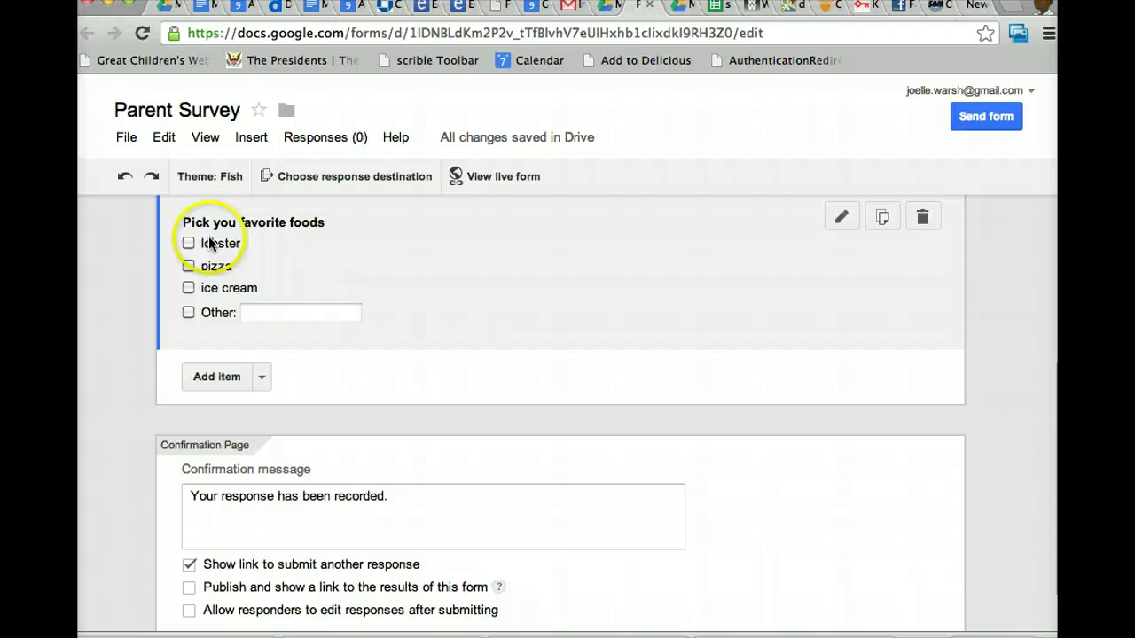
click(188, 244)
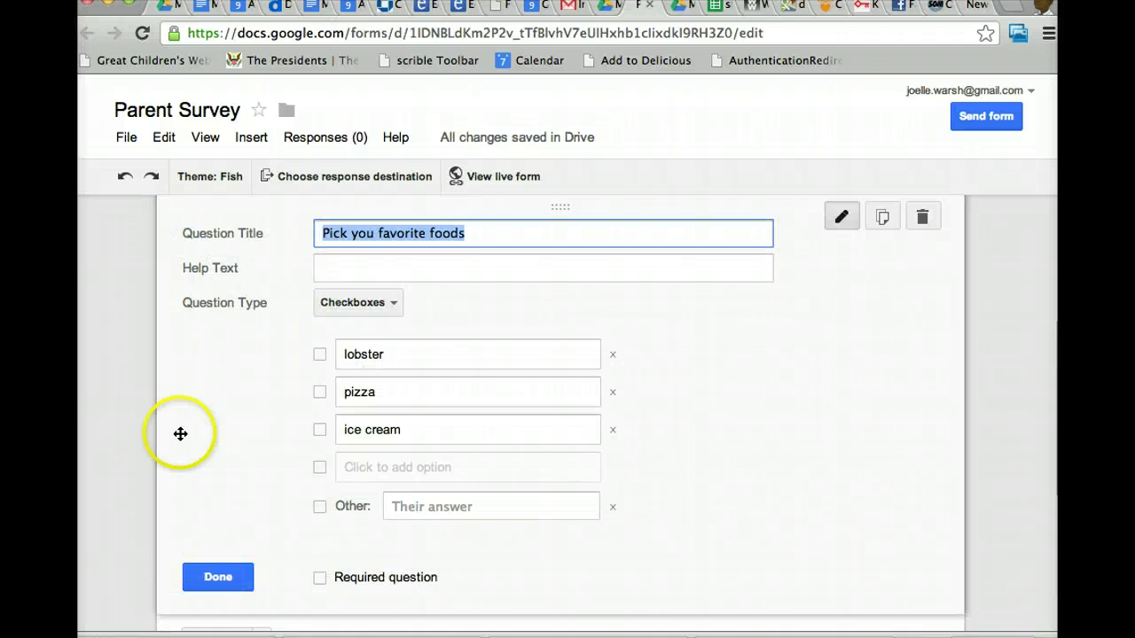
click(223, 579)
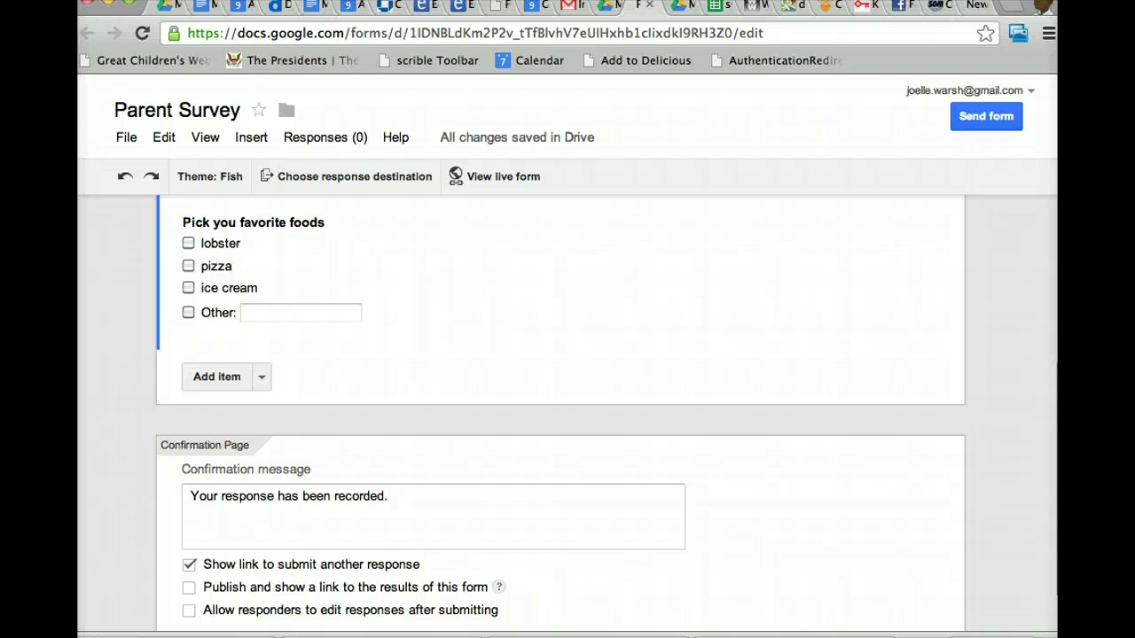
Add a Choose from a list question titled 'What day to you want to volunteer?'
click(261, 377)
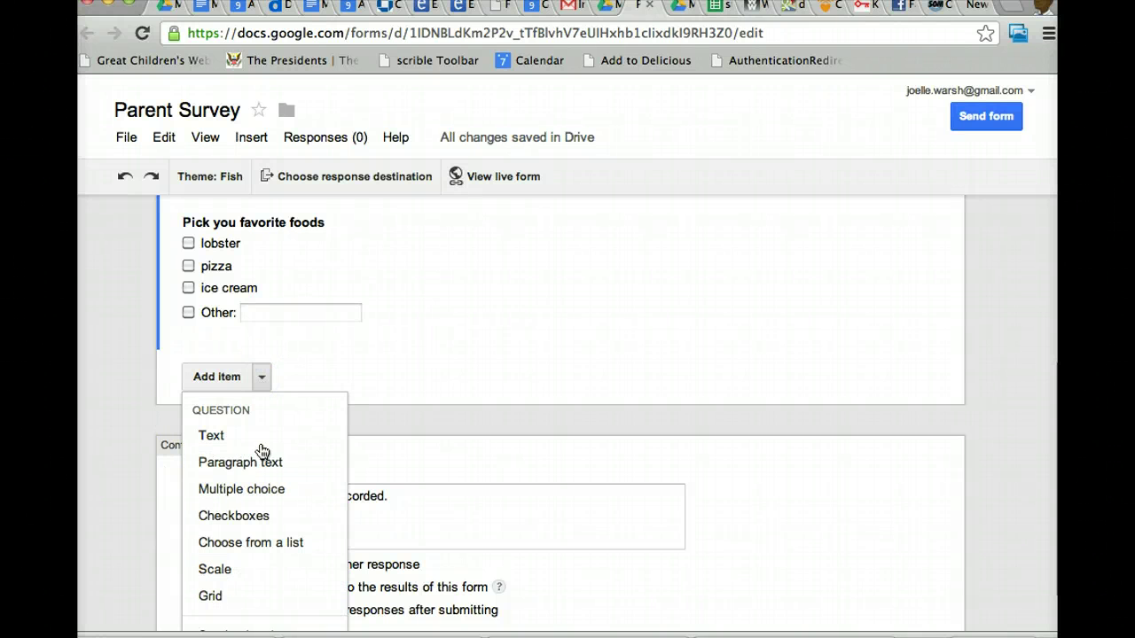
click(262, 543)
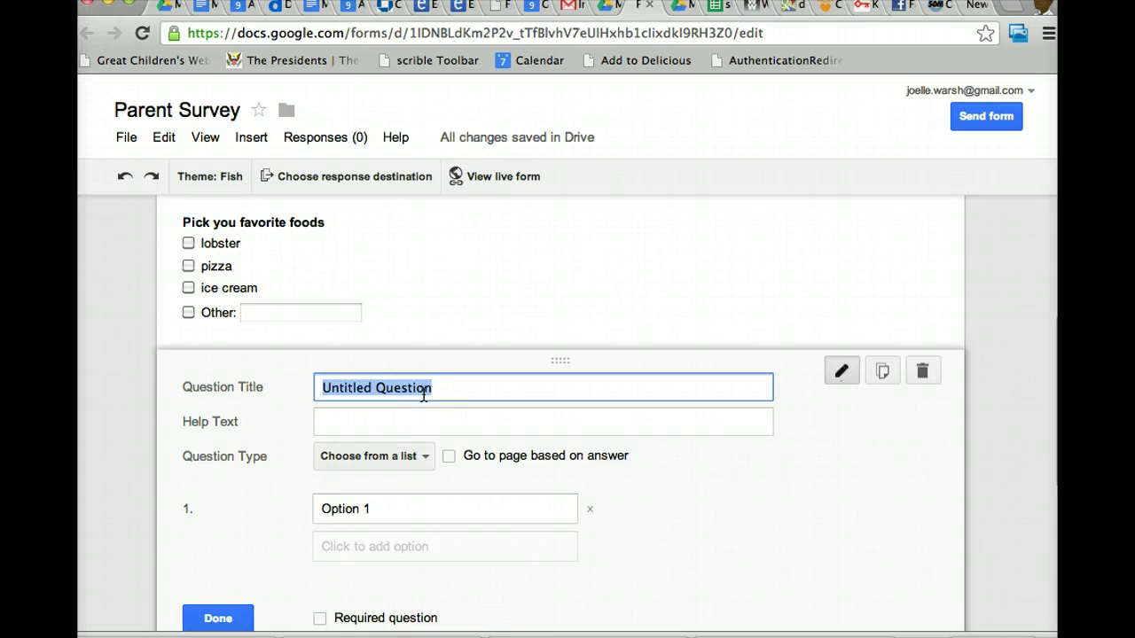
text(What day to you want to)
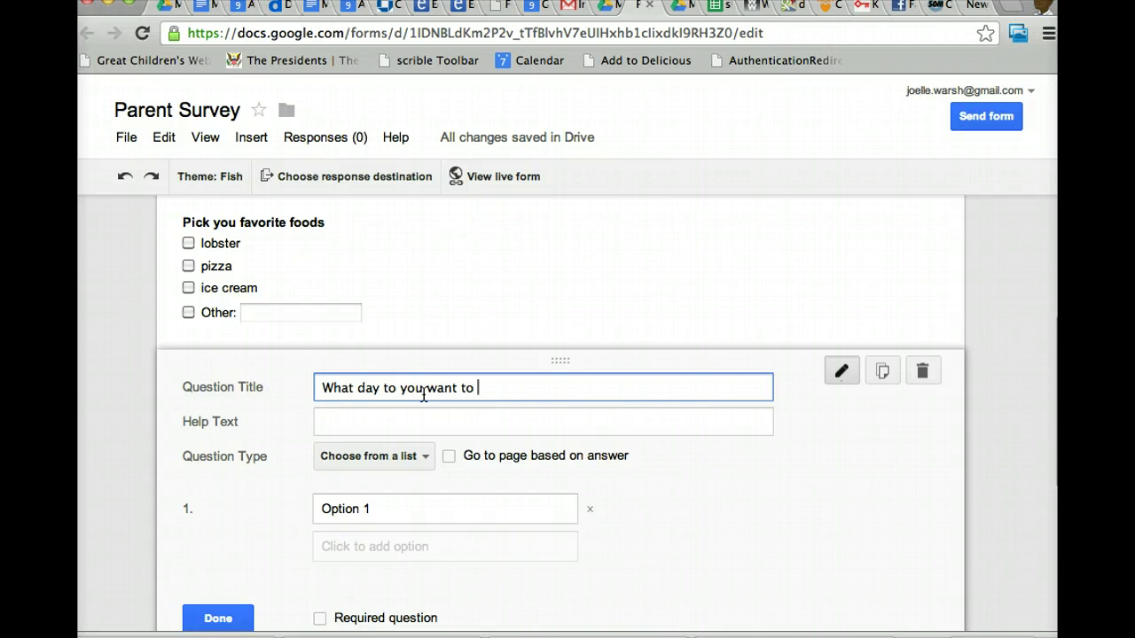
text( volunteer?)
click(409, 455)
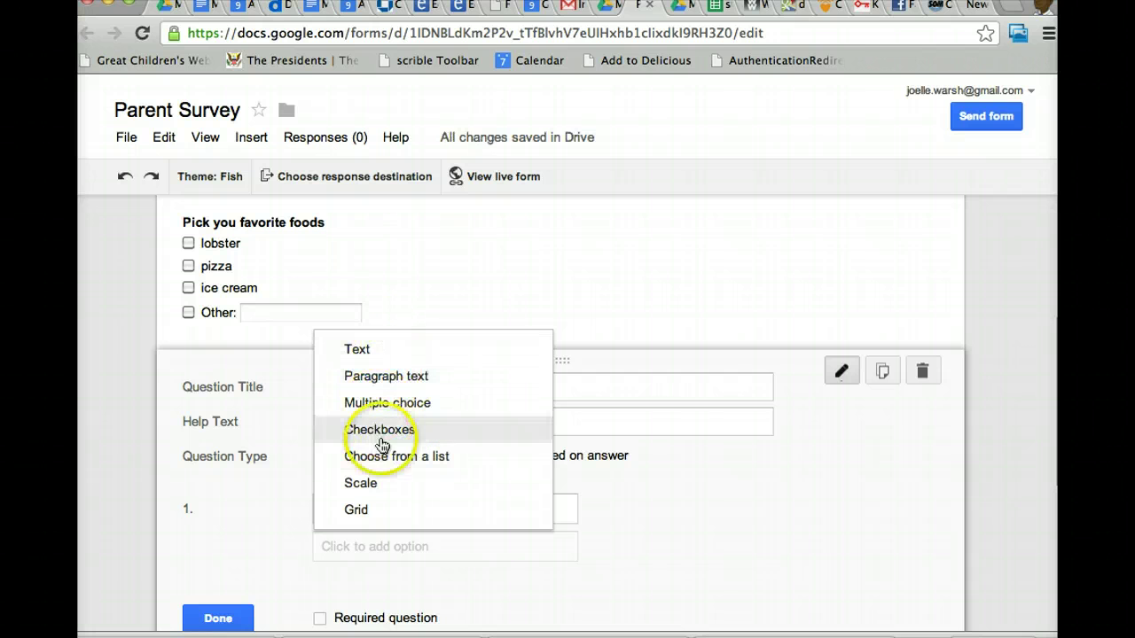
click(310, 466)
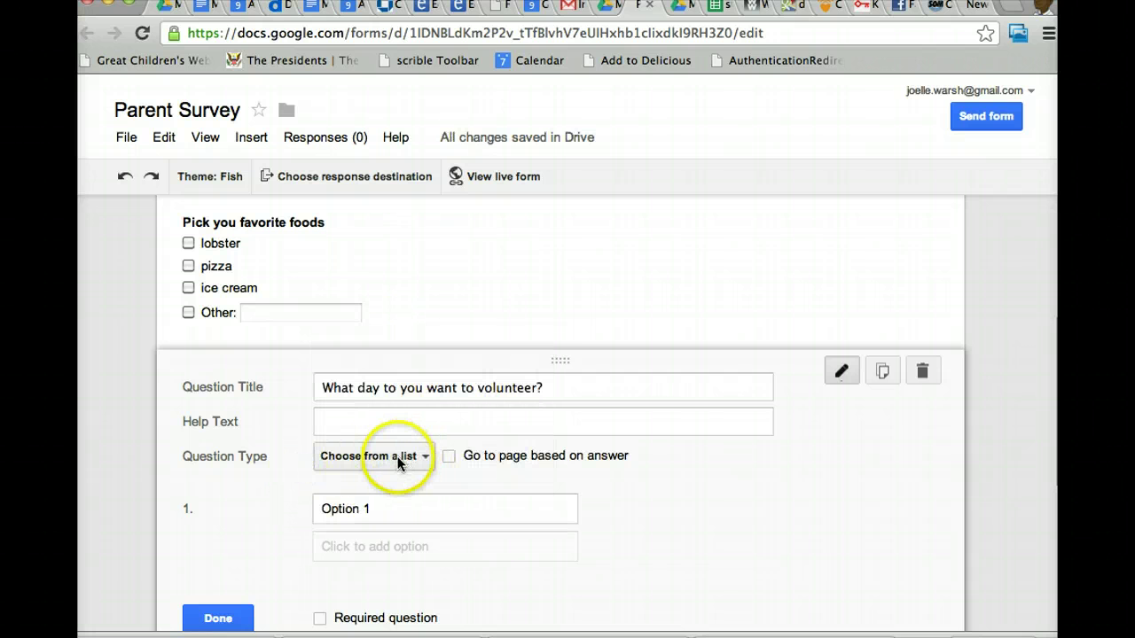
Enter options wednesday, thursday and friday, mark the question required, and close it
click(372, 508)
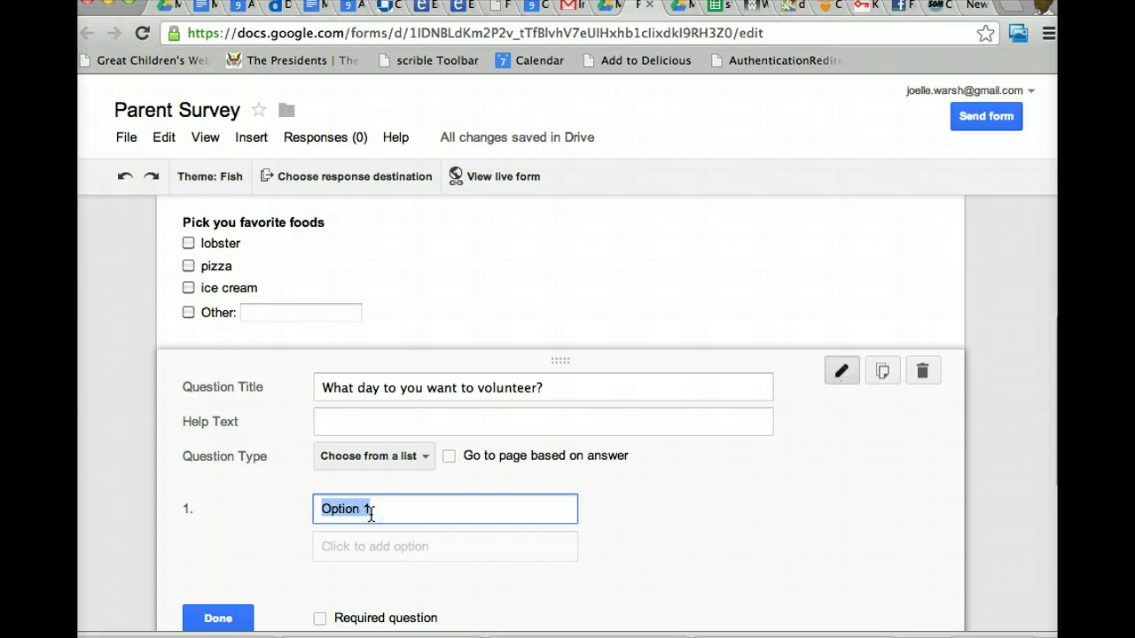
text(wednes)
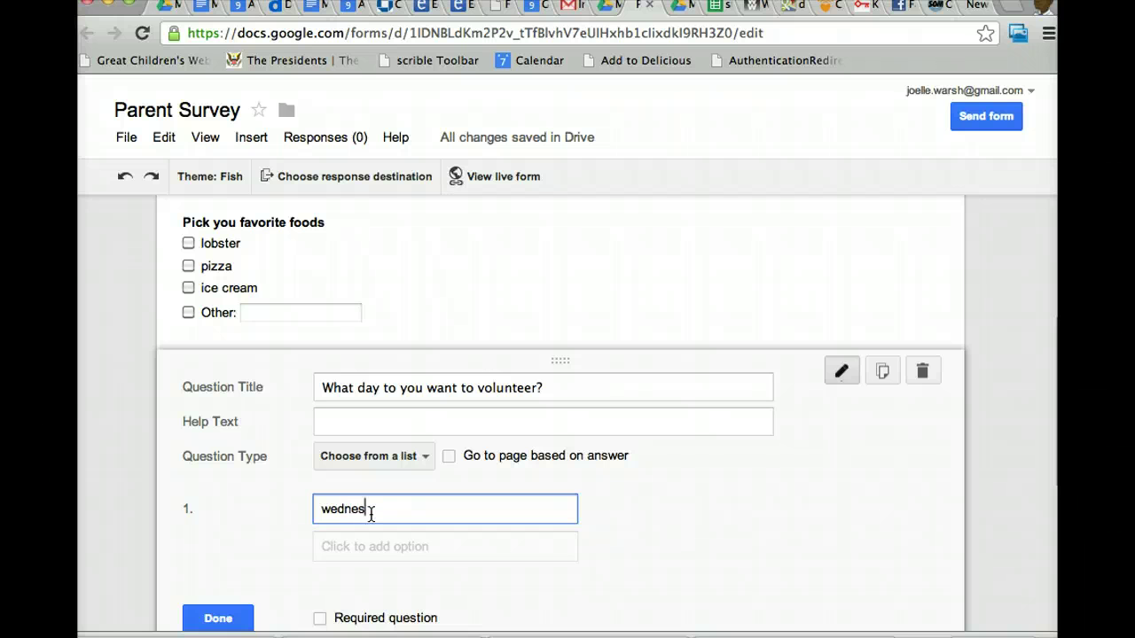
text(da)
click(374, 546)
text(thu)
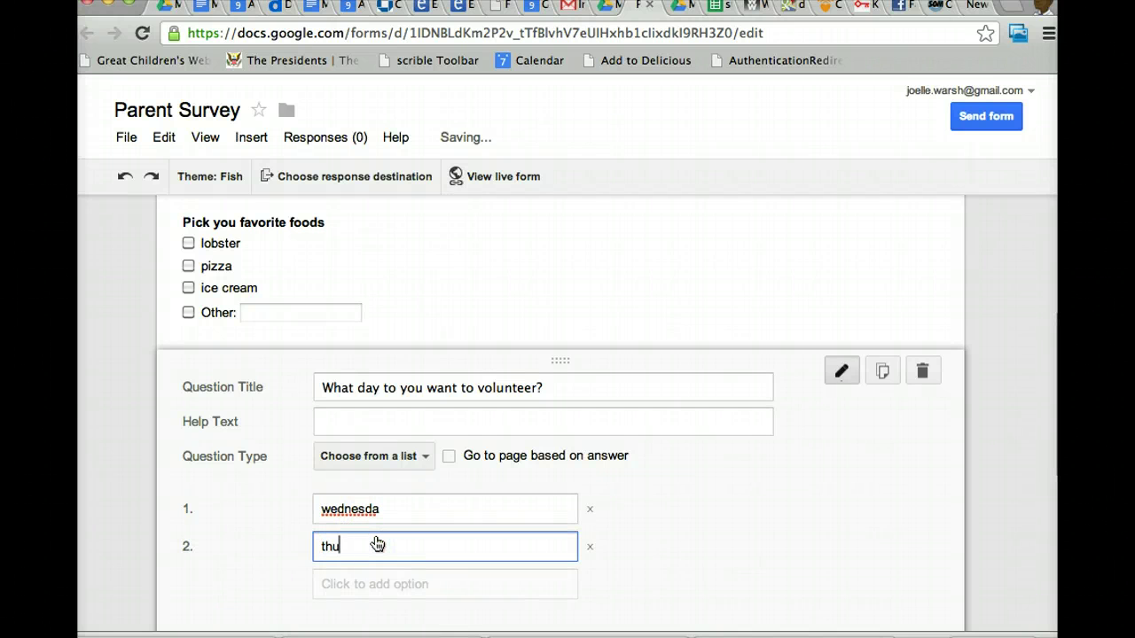
text(rsday)
click(375, 585)
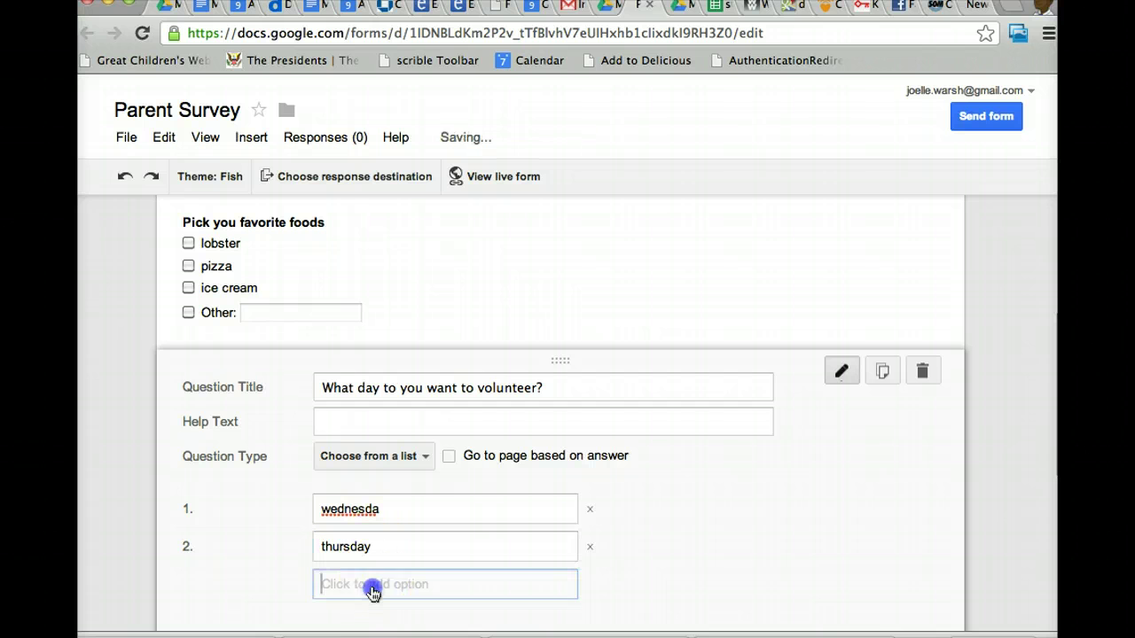
text(friday)
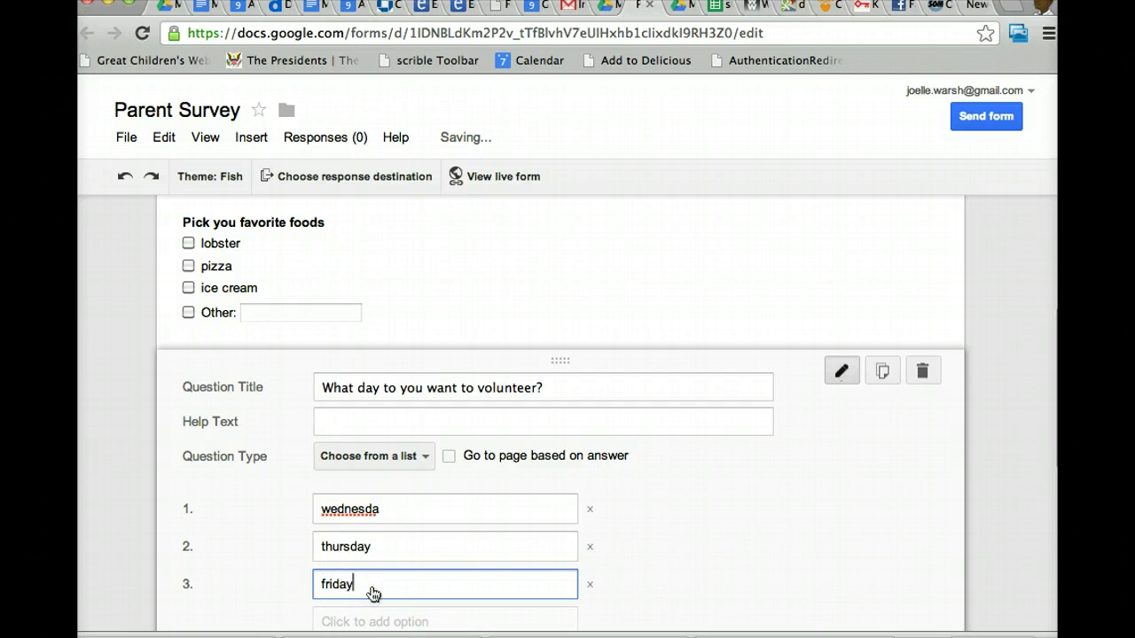
click(405, 509)
text(y)
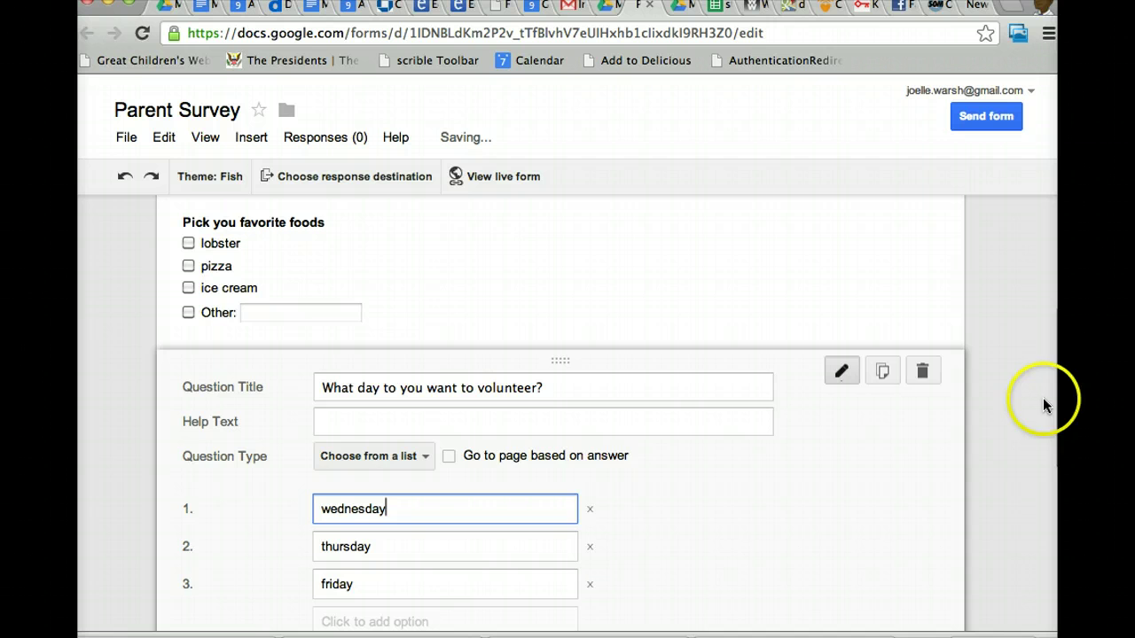
scroll(561, 399, down, 3)
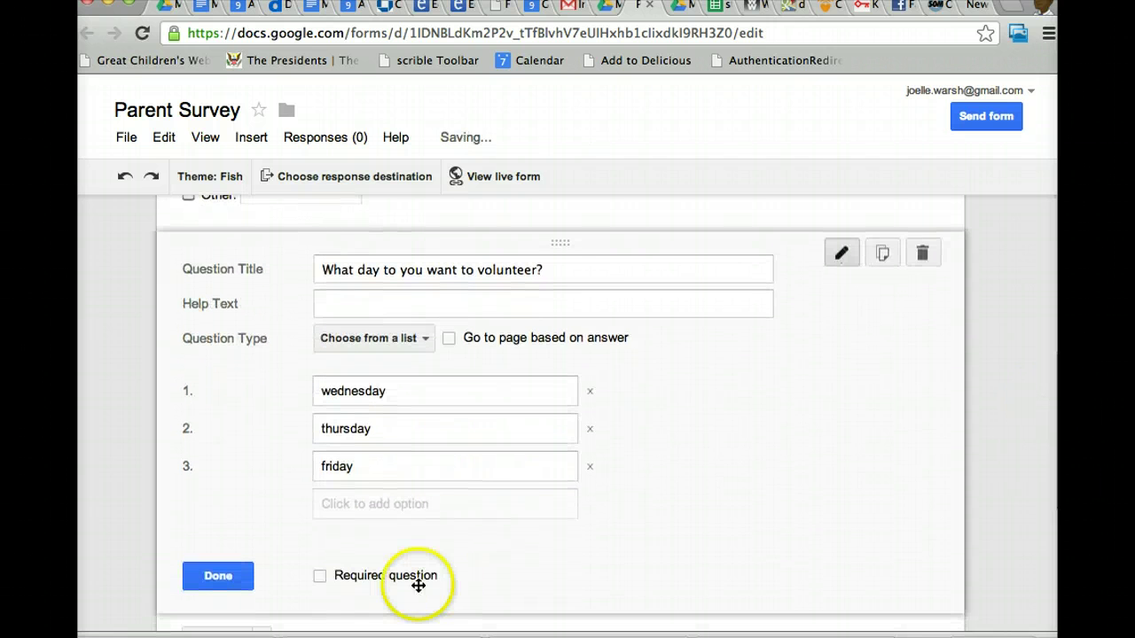
click(321, 578)
click(229, 577)
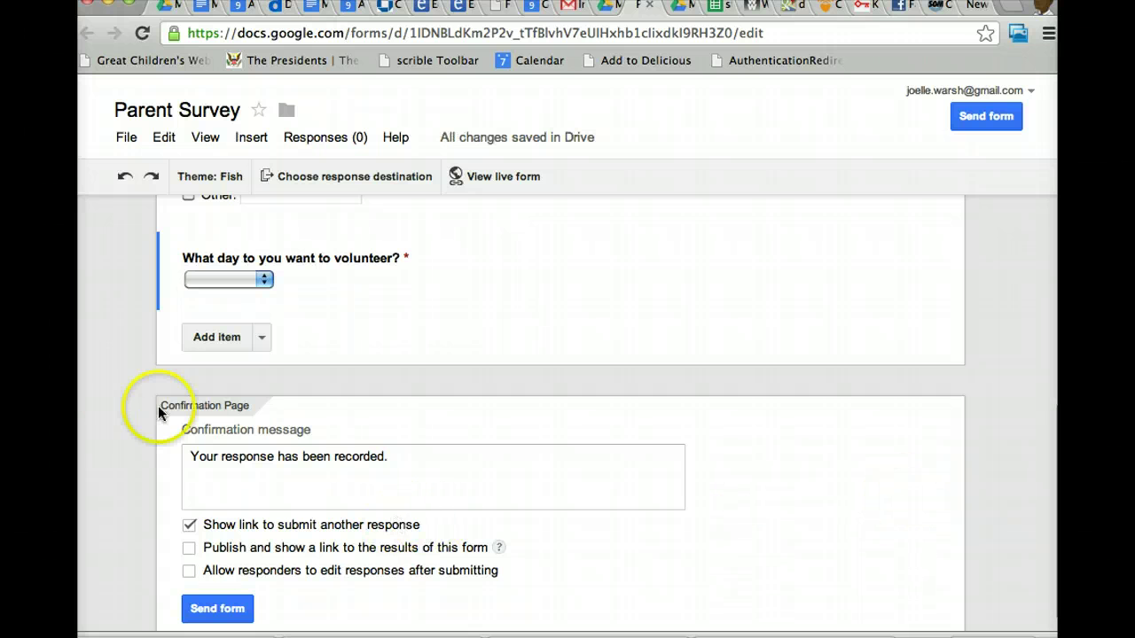
click(273, 286)
click(215, 577)
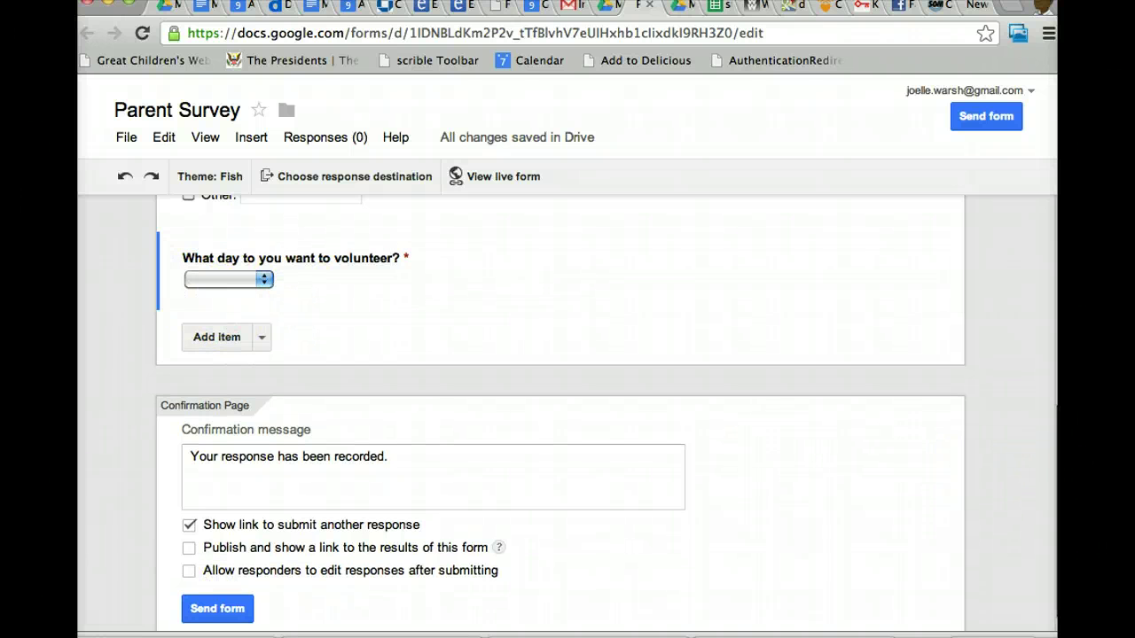
scroll(1056, 410, up, 3)
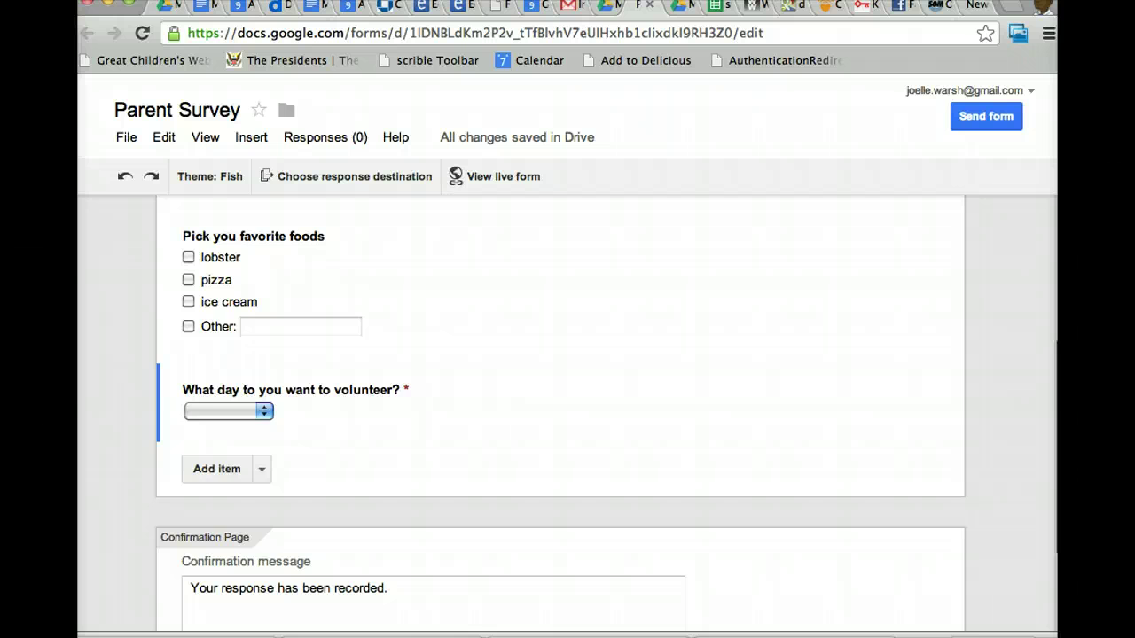
scroll(1046, 464, down, 4)
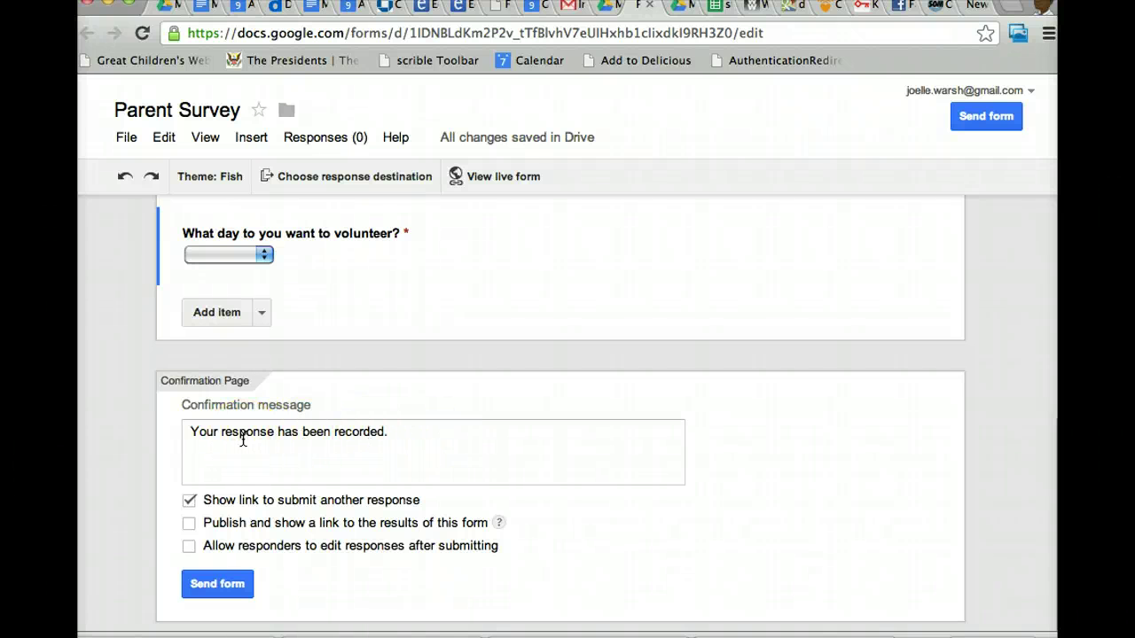
Replace the confirmation message with 'Thanks for participating. Remember open house night' and fix Remember, open, house
drag(413, 426, 147, 414)
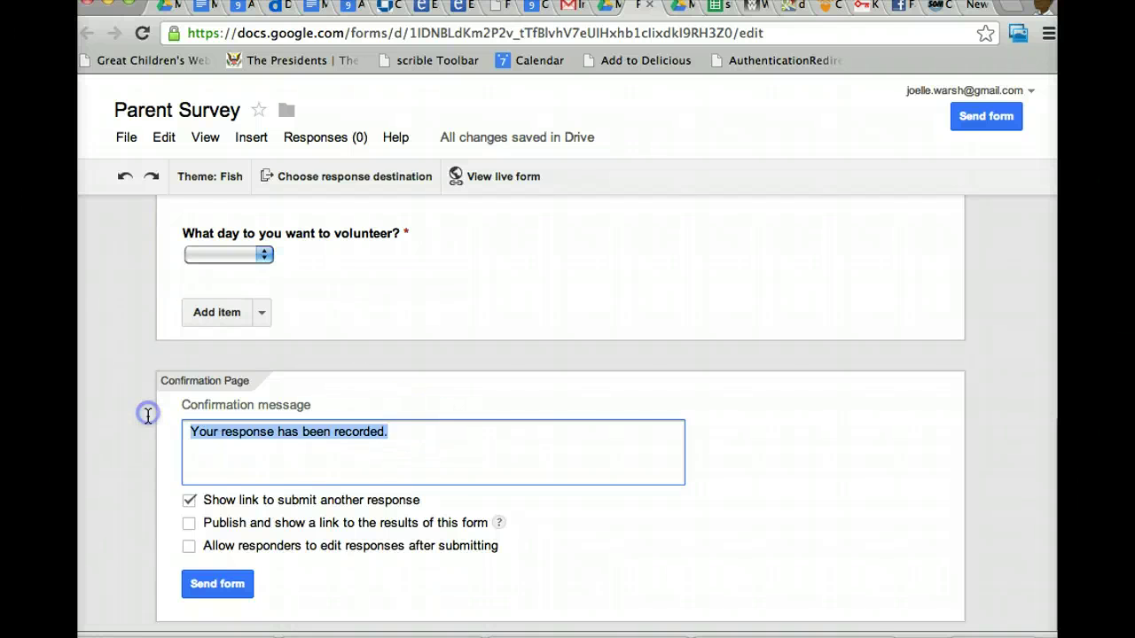
text(Y)
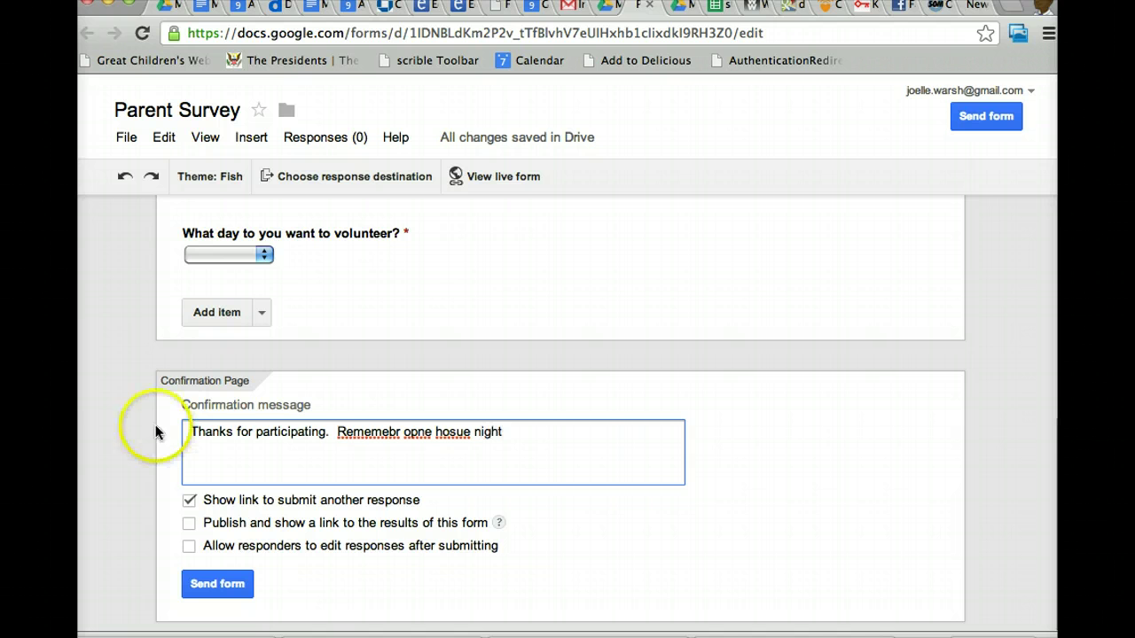
right_click(361, 432)
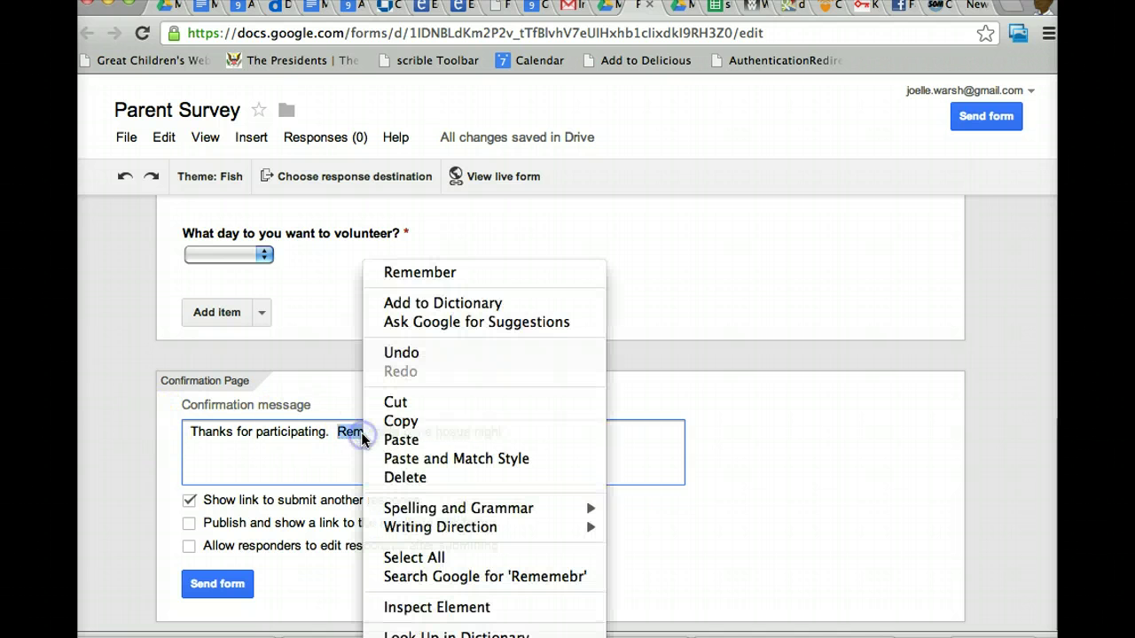
click(429, 268)
right_click(419, 432)
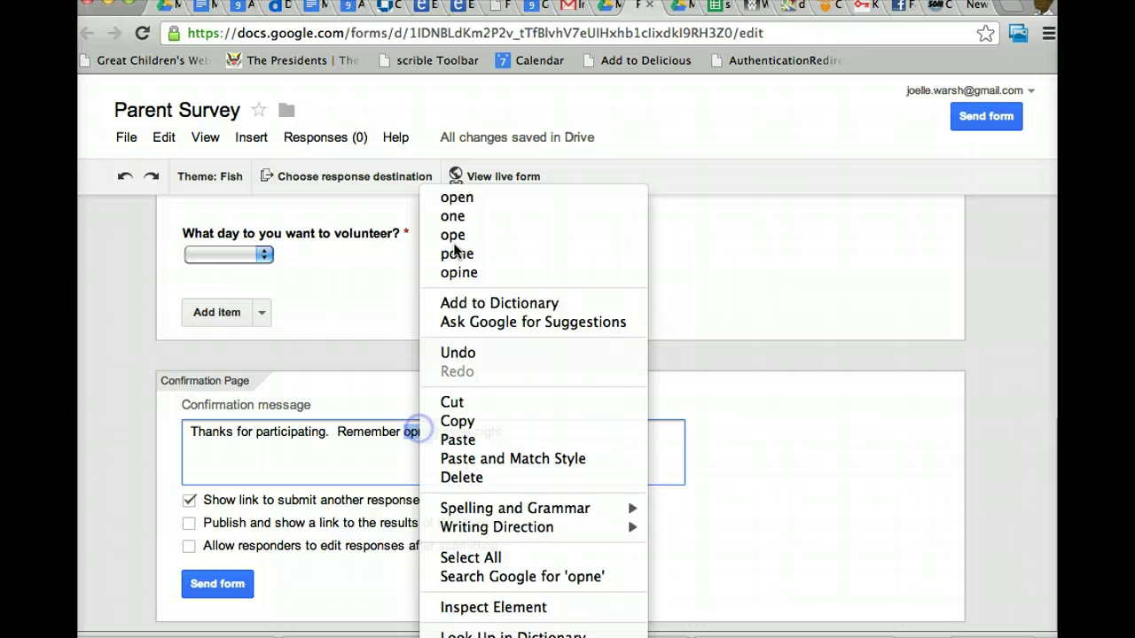
click(452, 196)
right_click(460, 435)
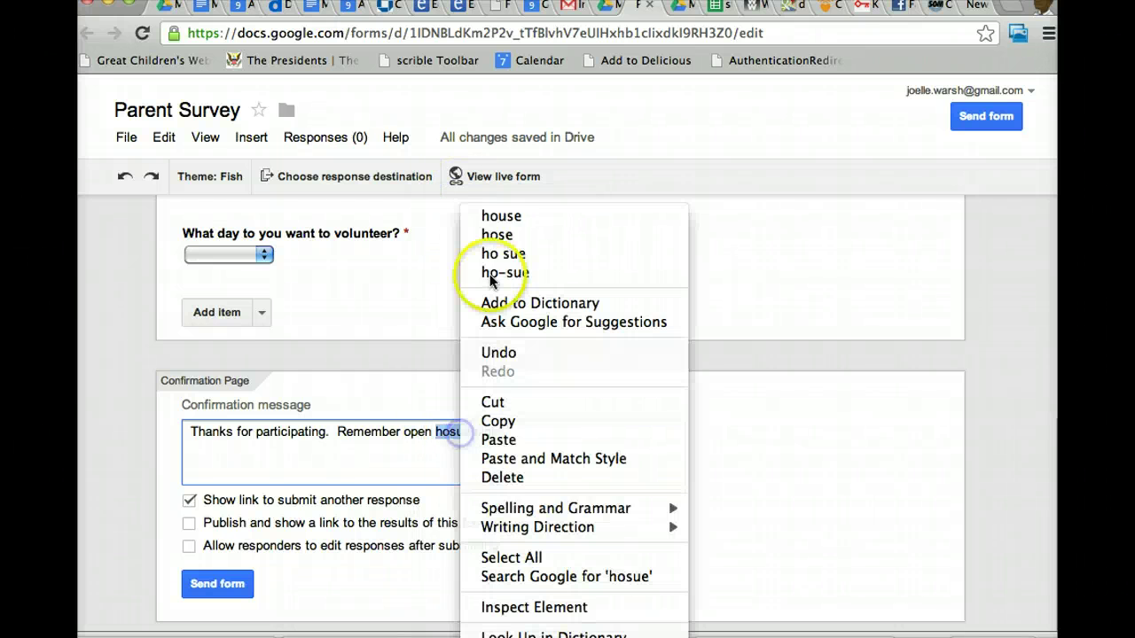
click(499, 216)
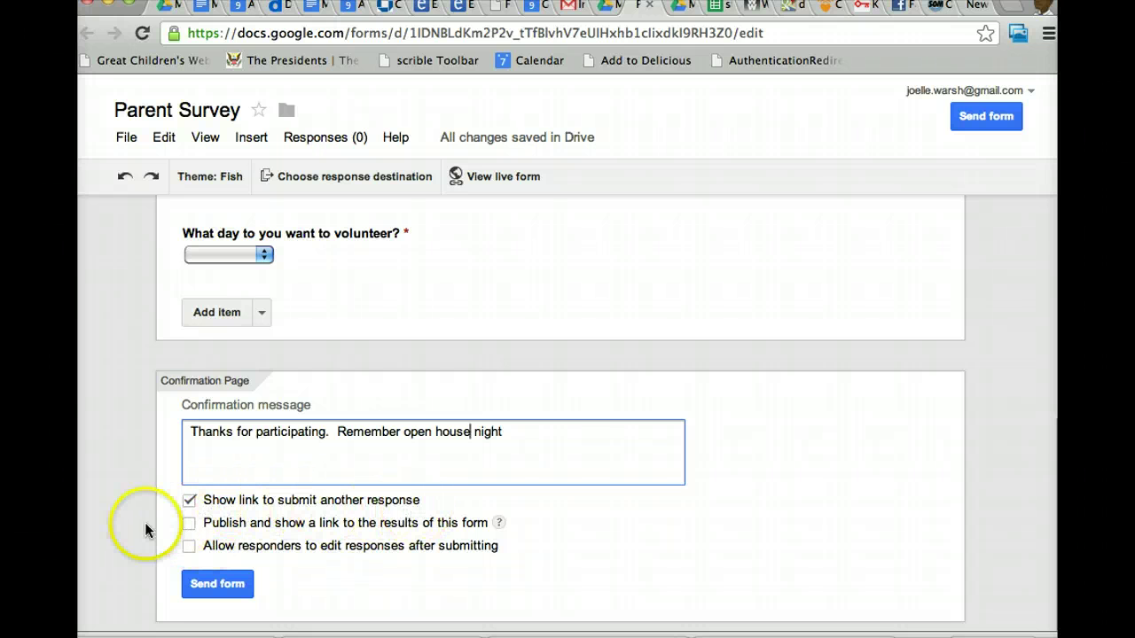
Turn on Publish and Allow edit confirmation options and read the publishing-results help tip
click(190, 524)
click(189, 546)
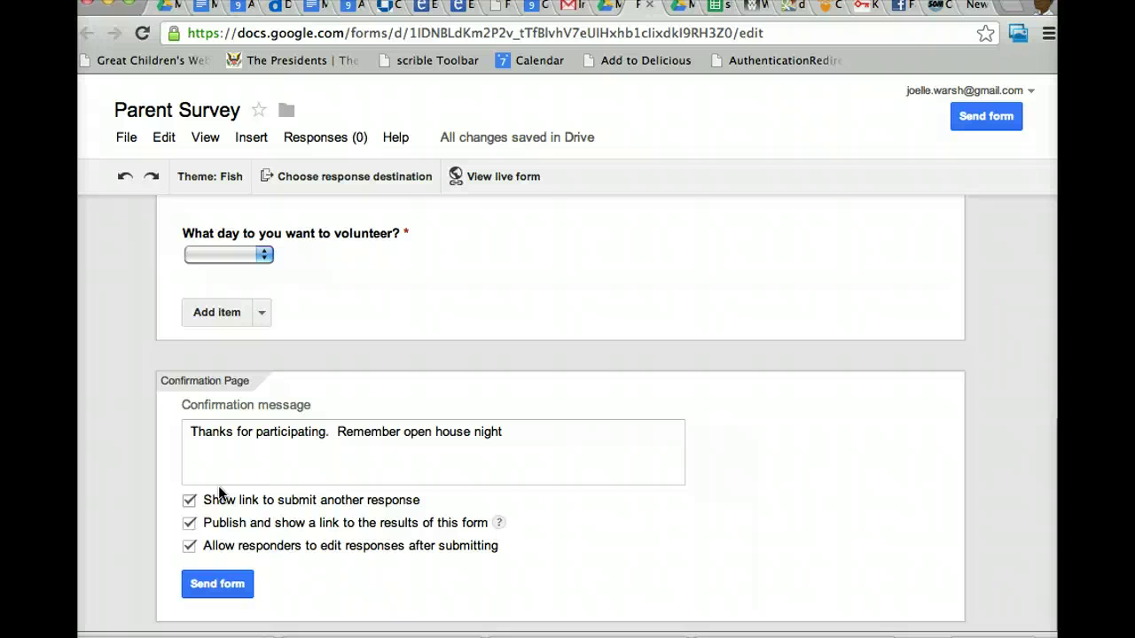
click(190, 501)
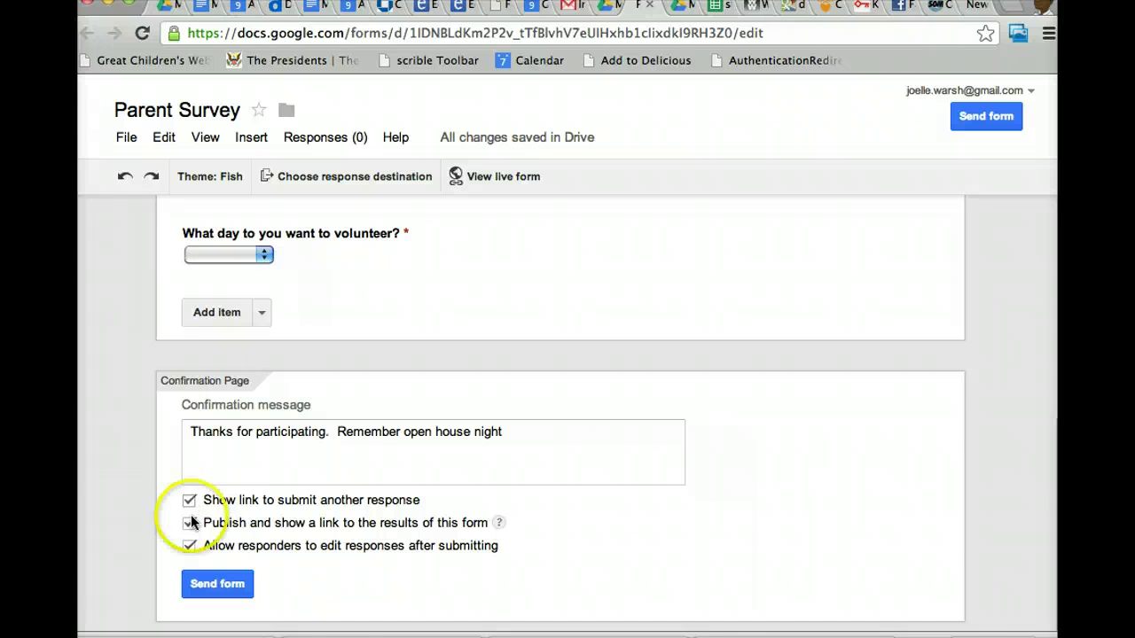
click(497, 524)
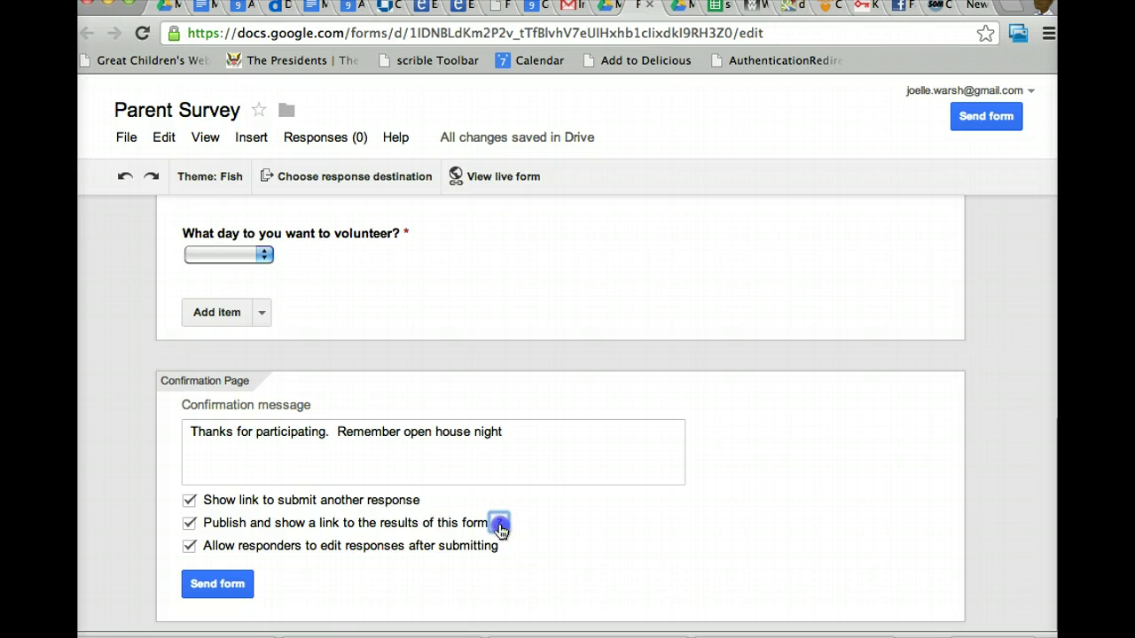
click(497, 527)
Untick Allow edit, Publish results, and the submit-another-response link on the confirmation page
click(189, 545)
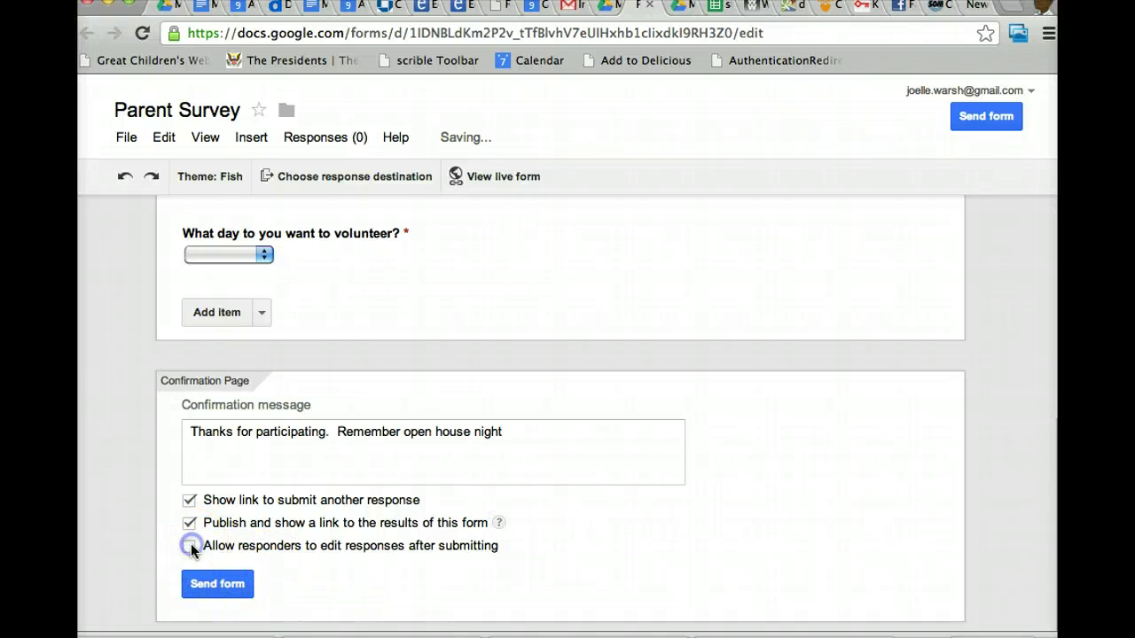
click(189, 523)
click(189, 500)
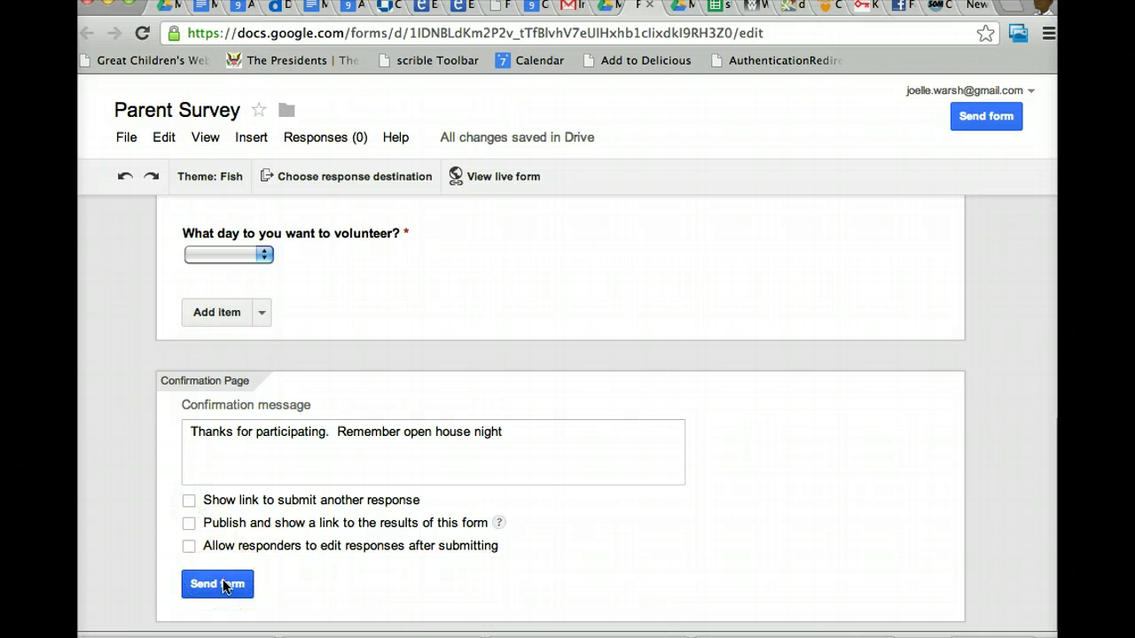
click(134, 631)
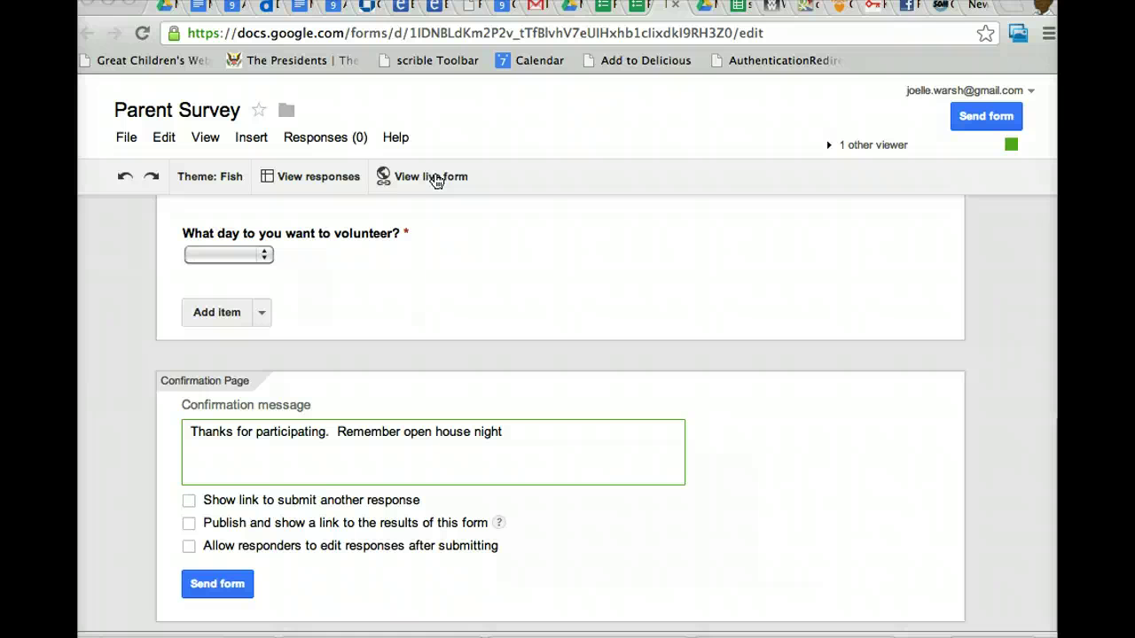
View the live fish-themed Parent Survey form, then return to the editor
click(433, 177)
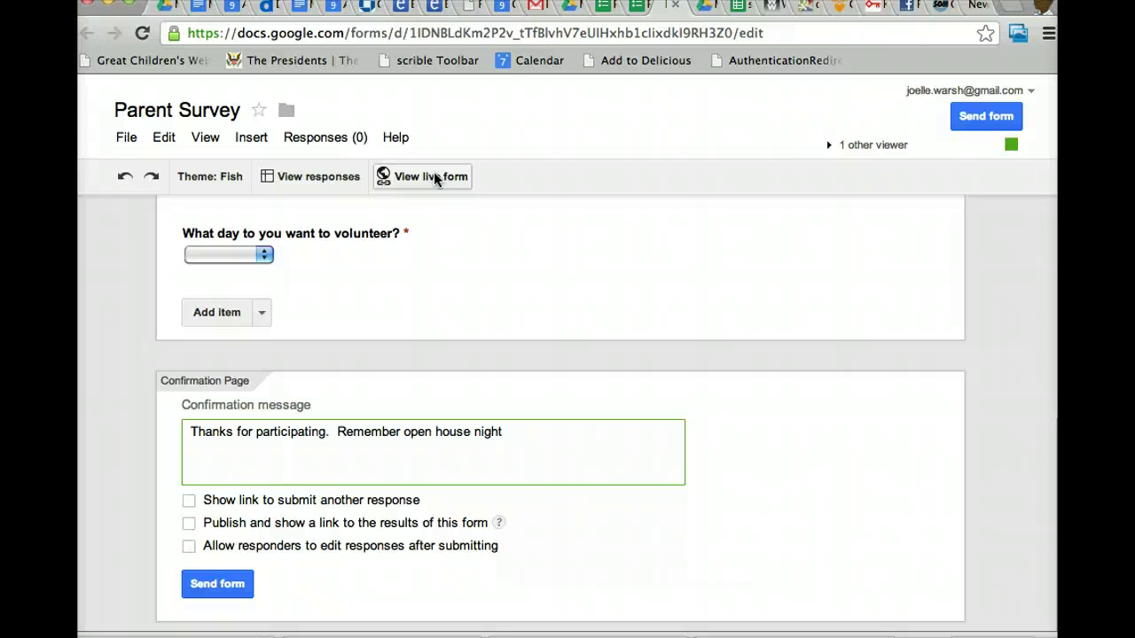
click(434, 176)
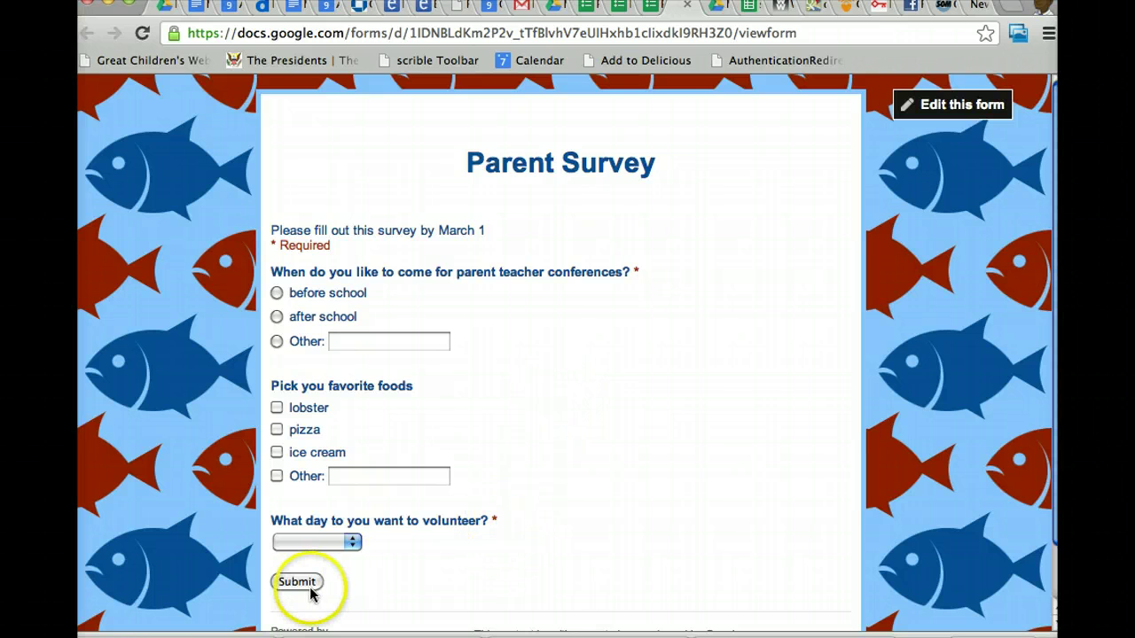
click(967, 105)
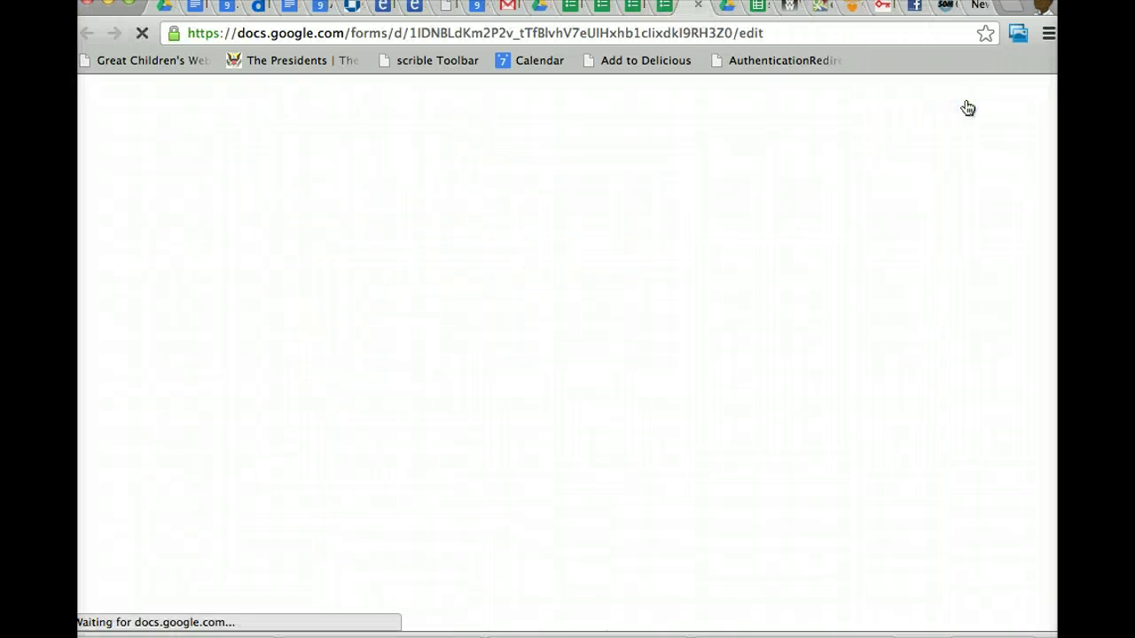
Scroll the editor down to the Confirmation Page settings below the volunteer question
click(1008, 167)
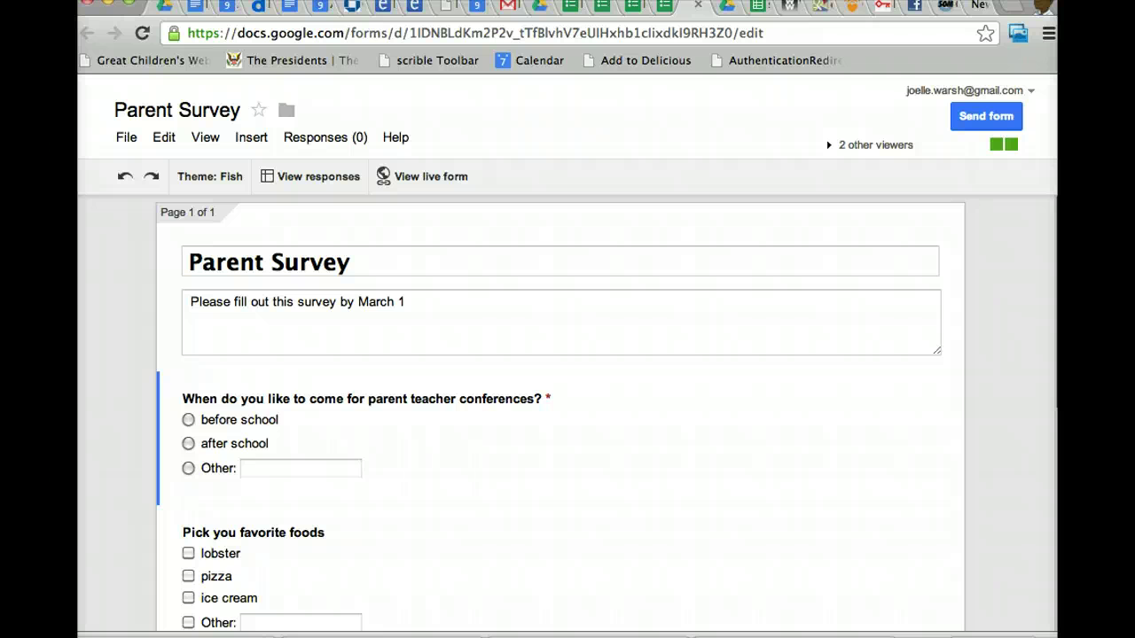
scroll(1054, 314, down, 5)
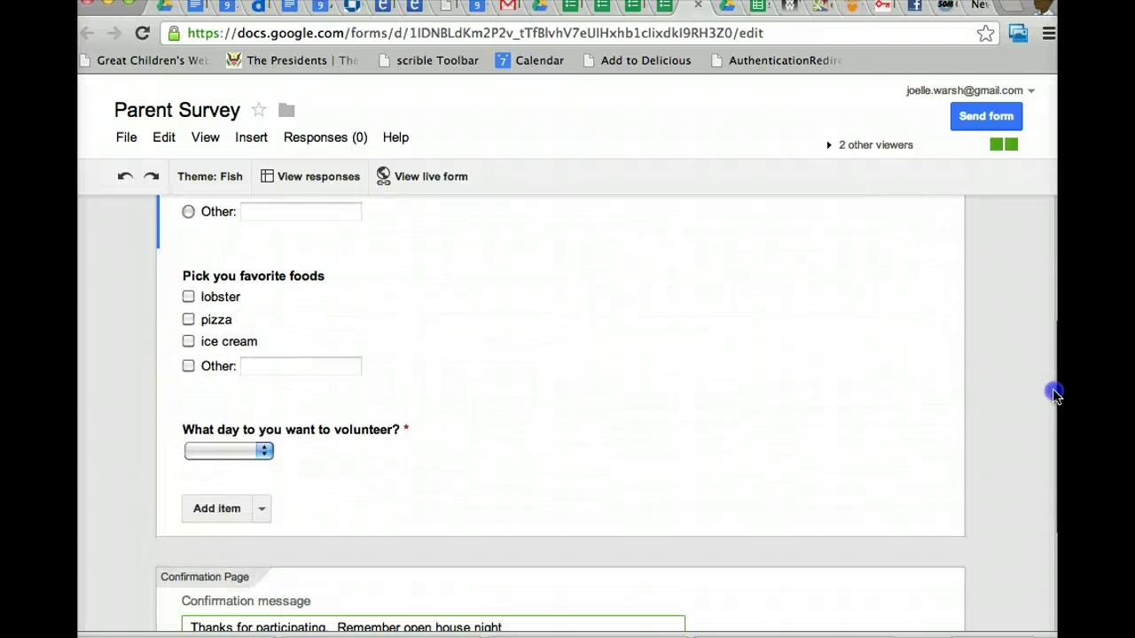
click(213, 591)
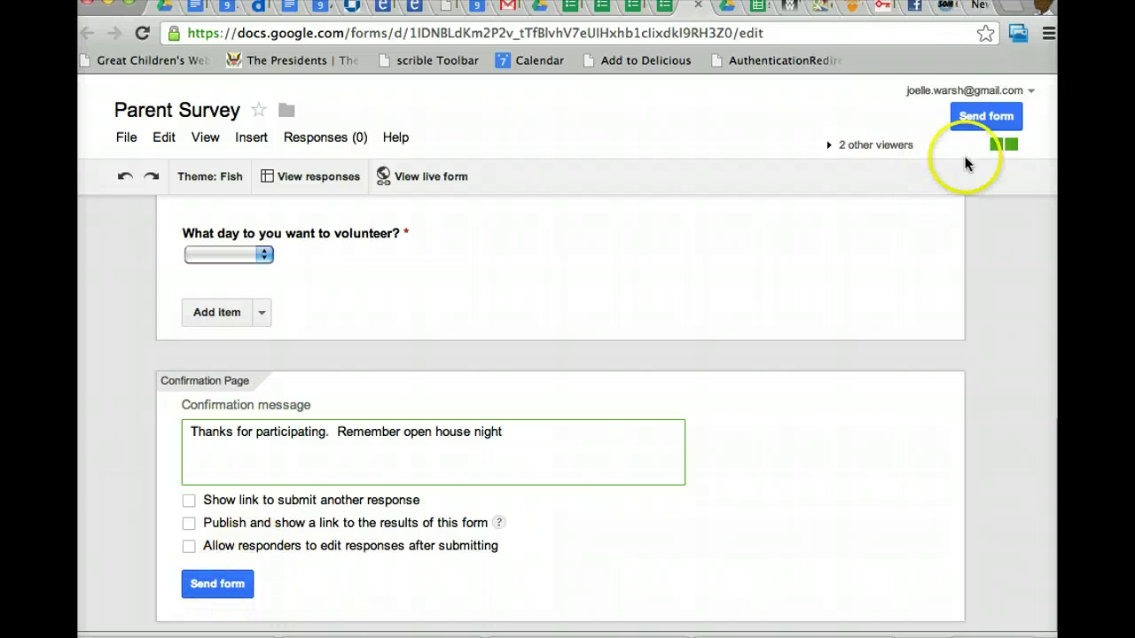
click(999, 120)
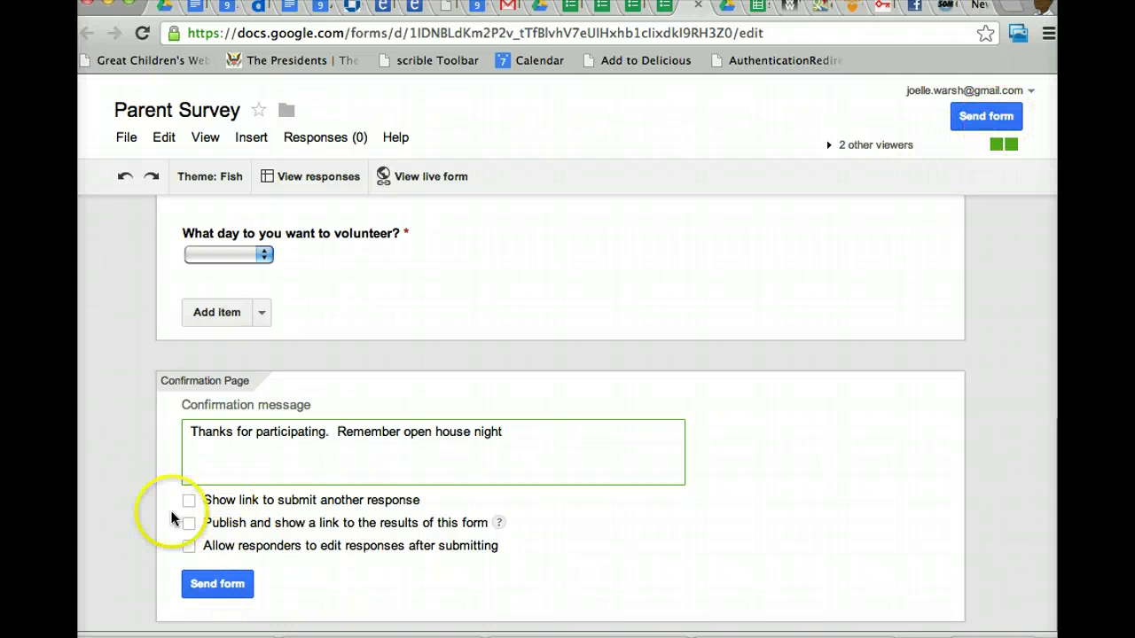
Bring up the Send form options and highlight the share link field
click(217, 585)
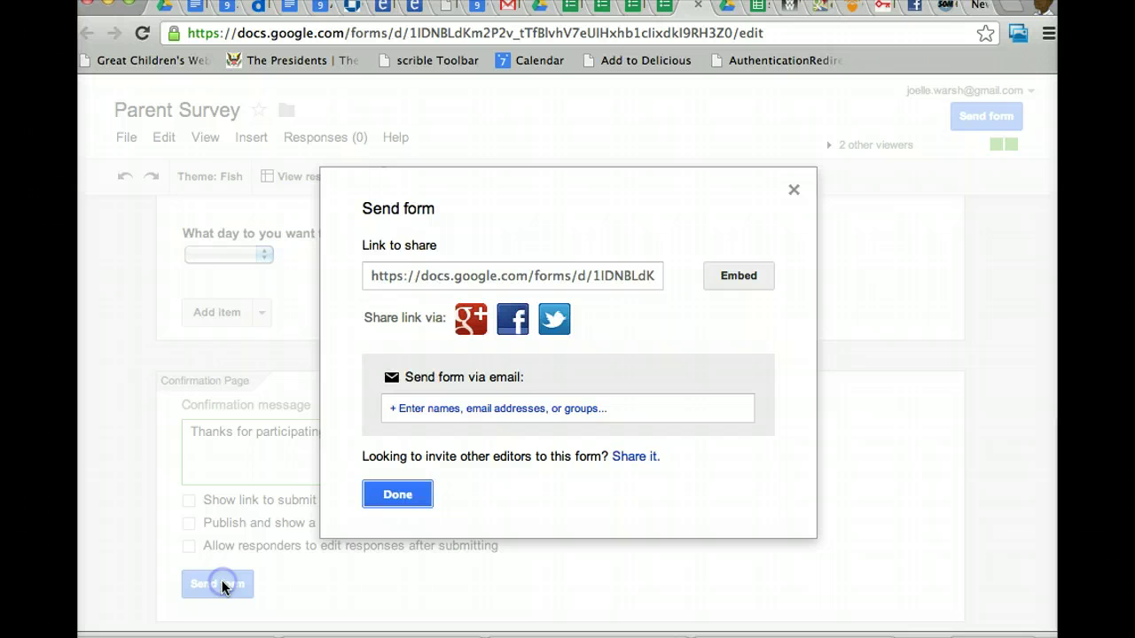
click(375, 286)
drag(375, 285, 645, 279)
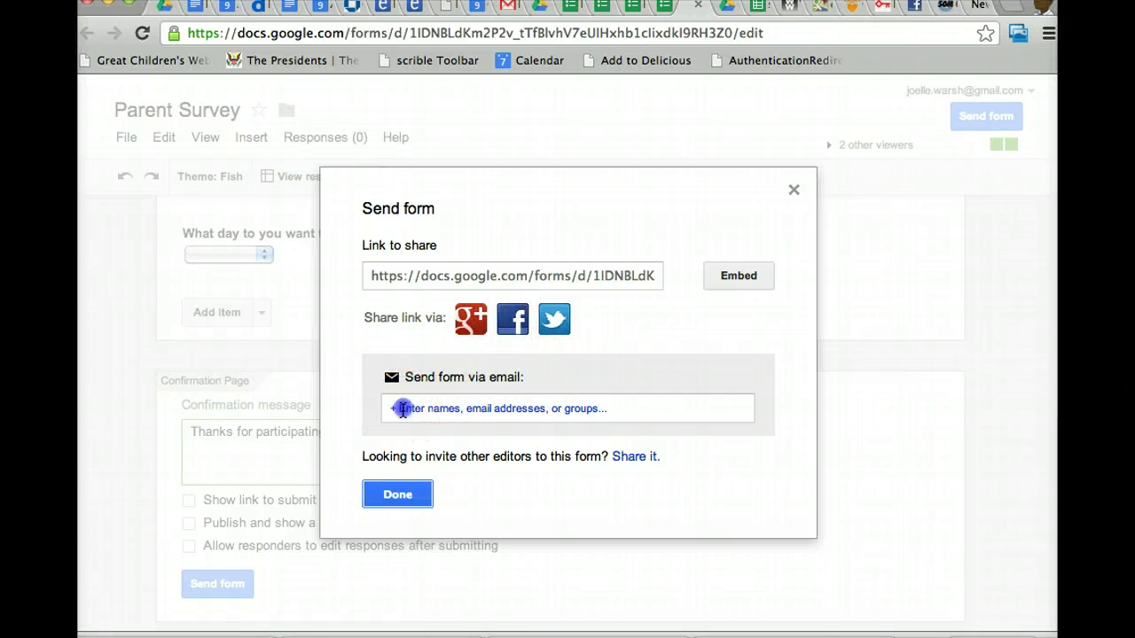
Add a suggested contact as an email recipient by typing part of their name
click(390, 409)
text(ann)
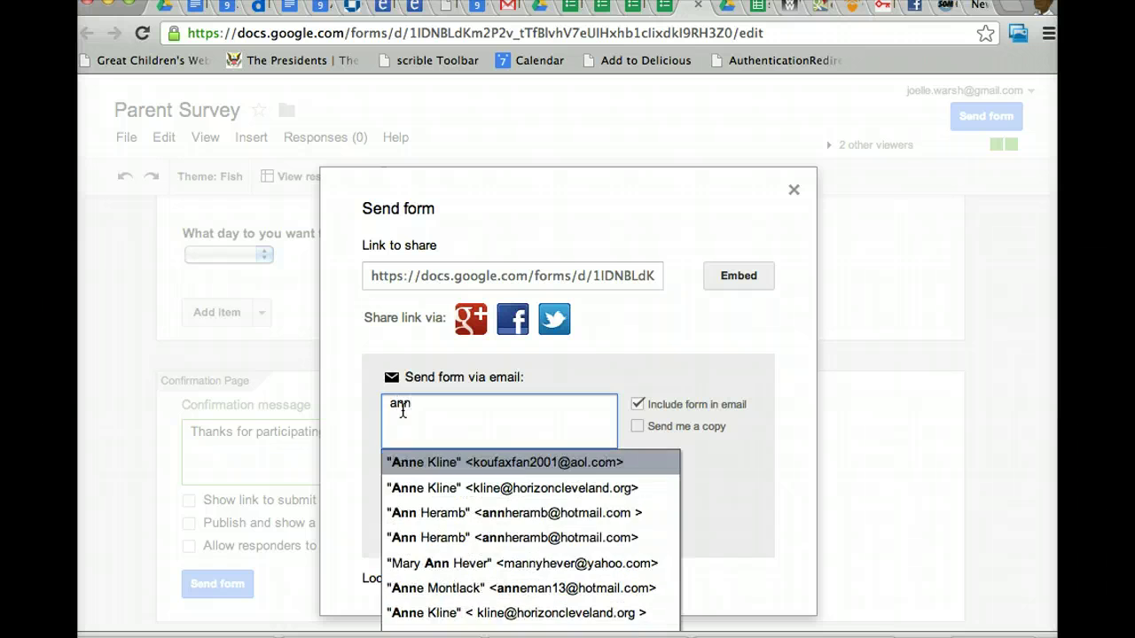
text(a)
key(BackSpace)
key(BackSpace)
key(BackSpace)
key(BackSpace)
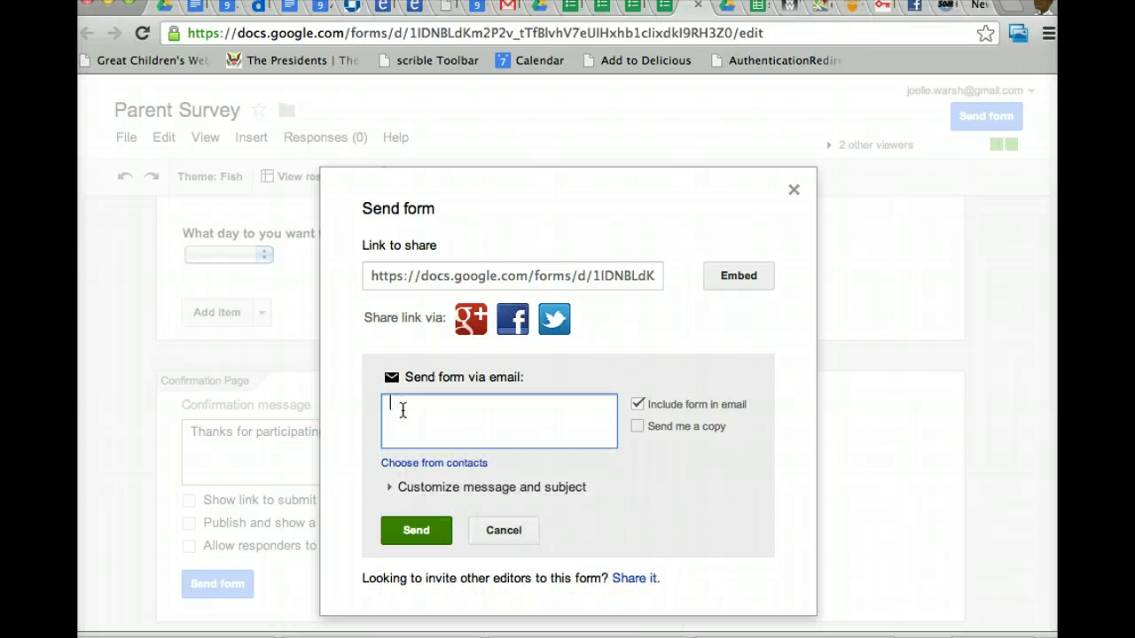
text(mar)
click(443, 459)
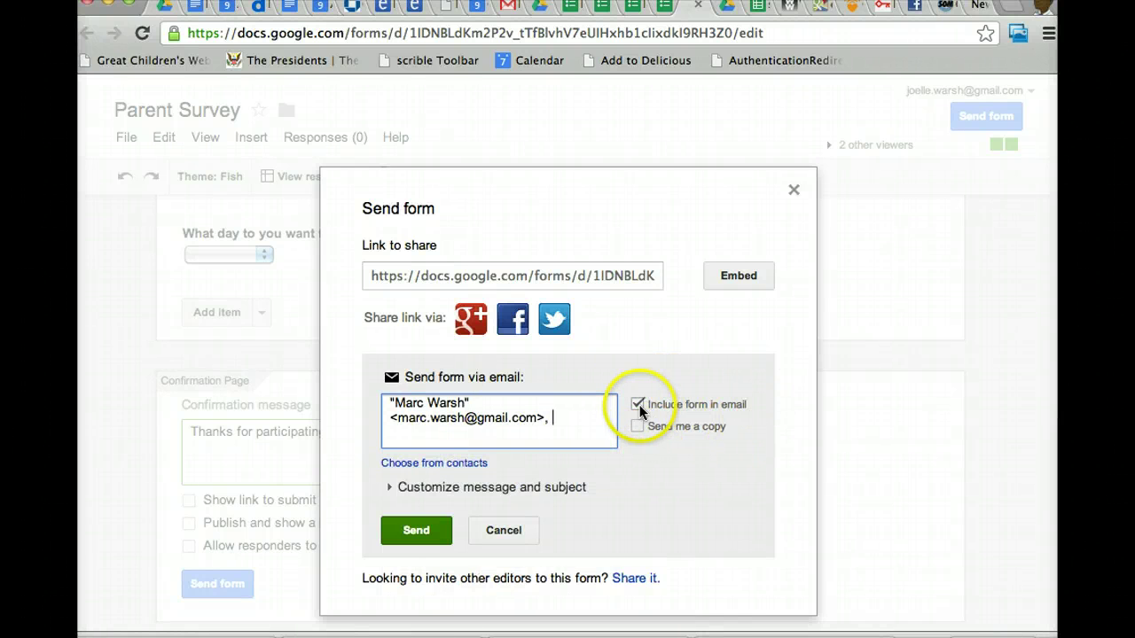
Toggle Include form in email off and on, preview Customize message, then select the share link
click(639, 404)
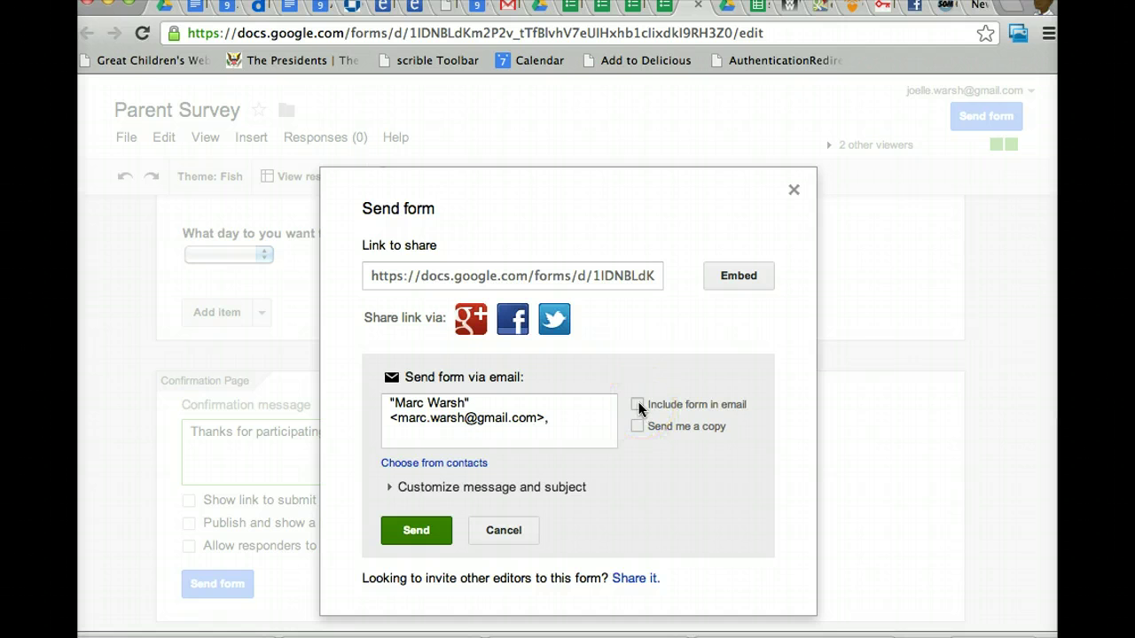
click(638, 404)
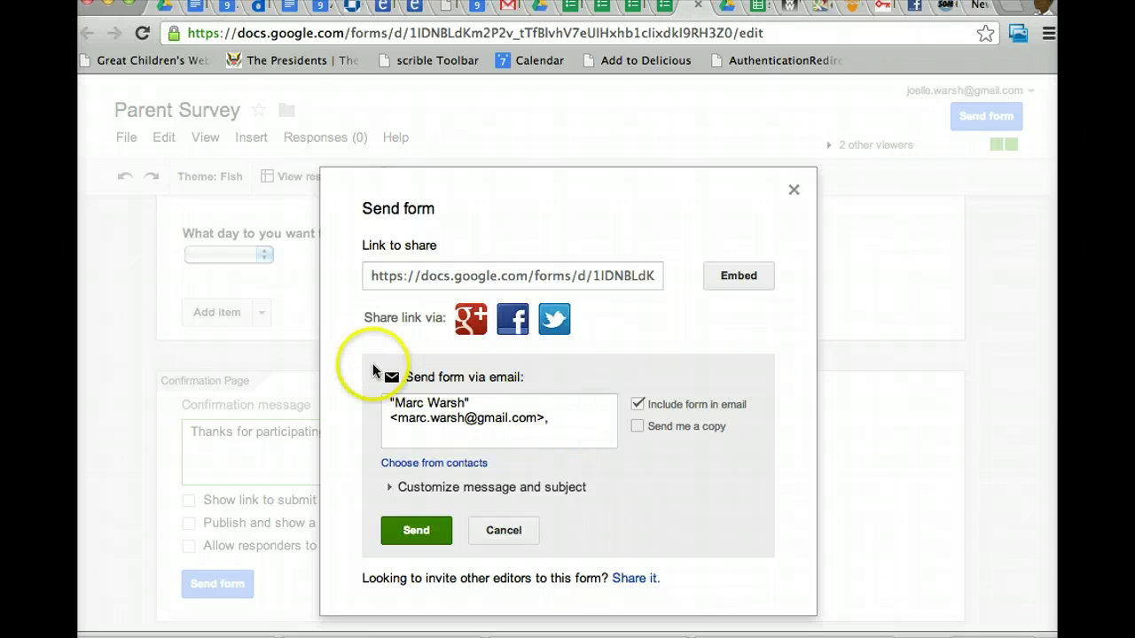
click(394, 493)
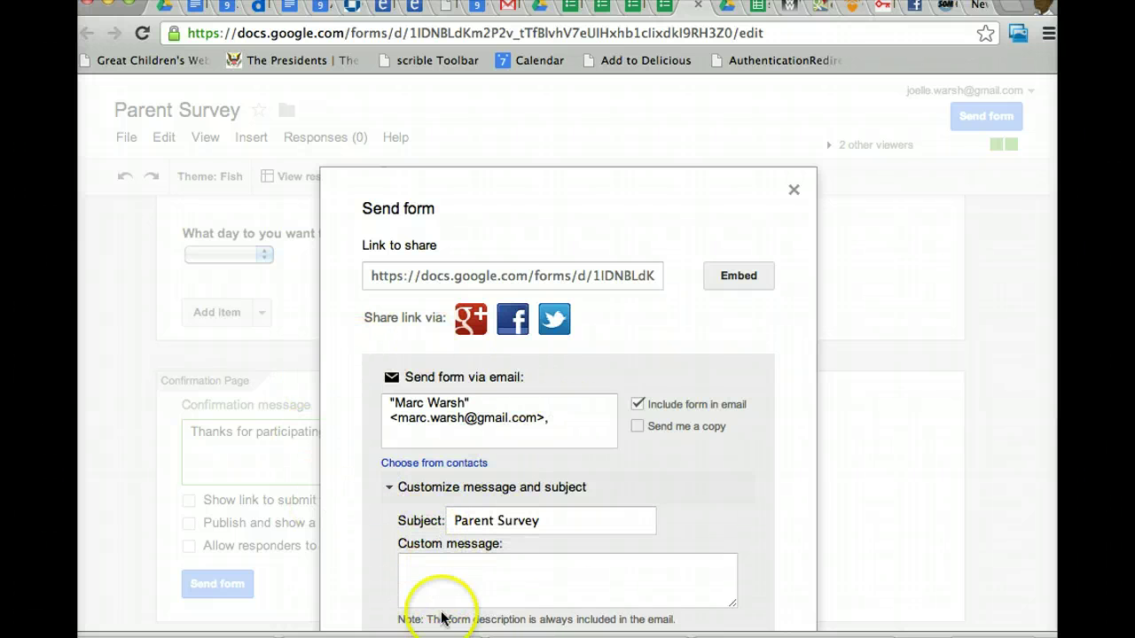
click(390, 489)
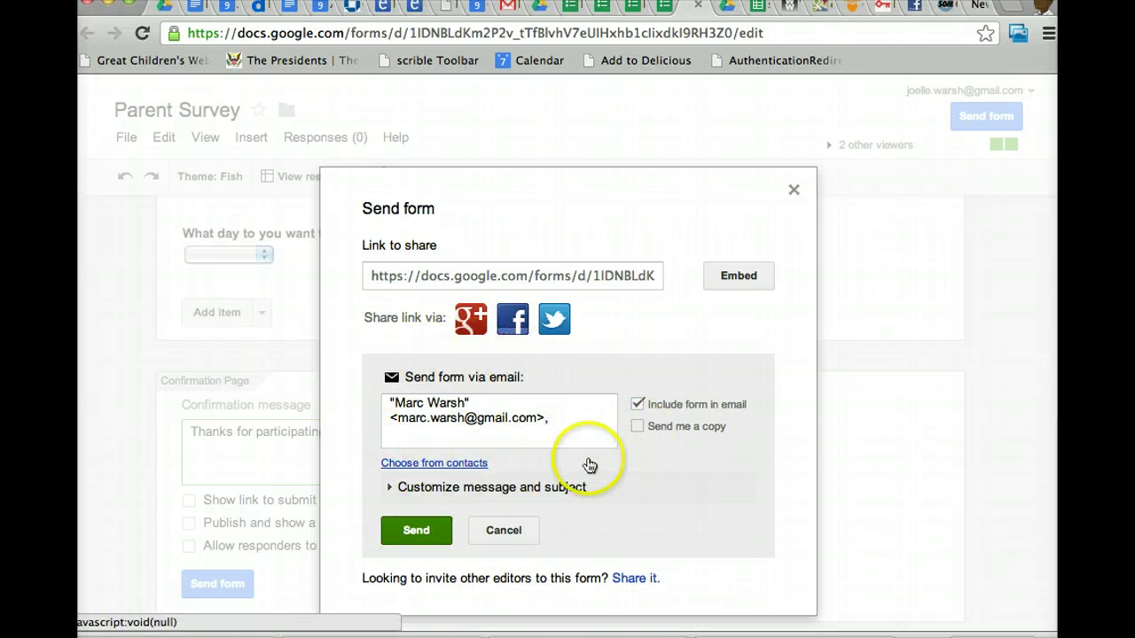
click(544, 280)
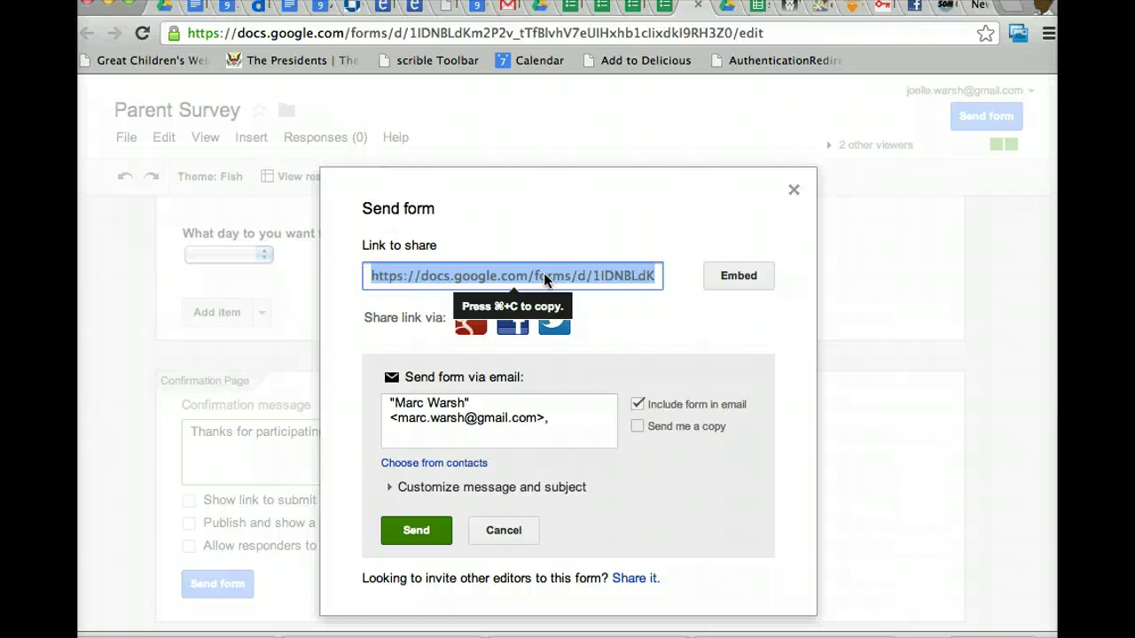
Check the 760 by 500 pixel iframe embed code, then close with Done
click(556, 285)
click(749, 280)
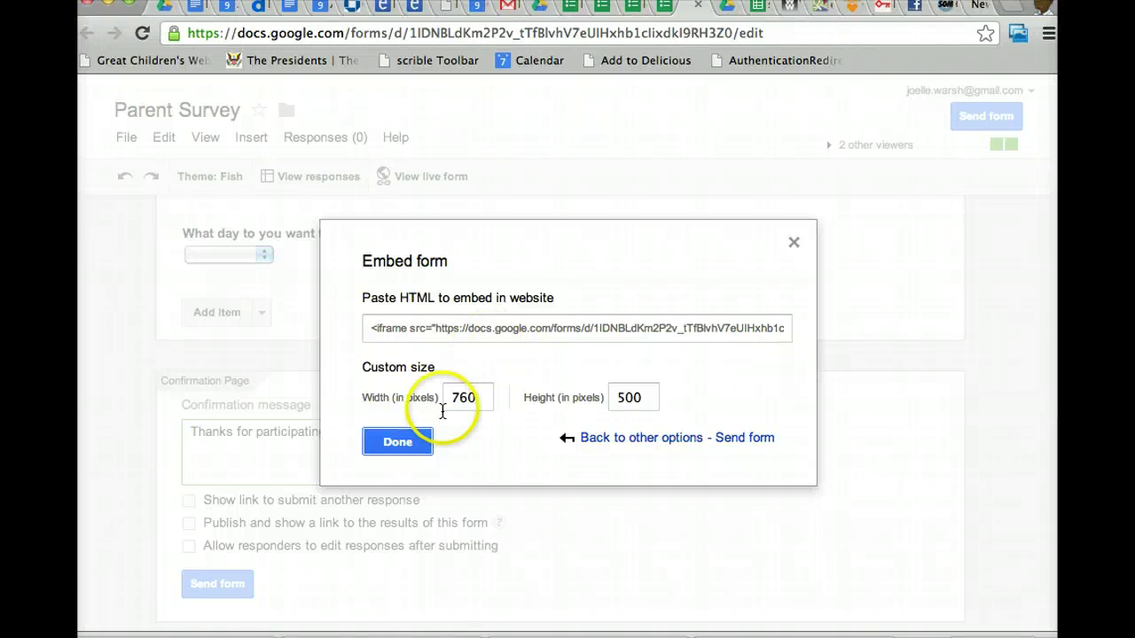
click(405, 443)
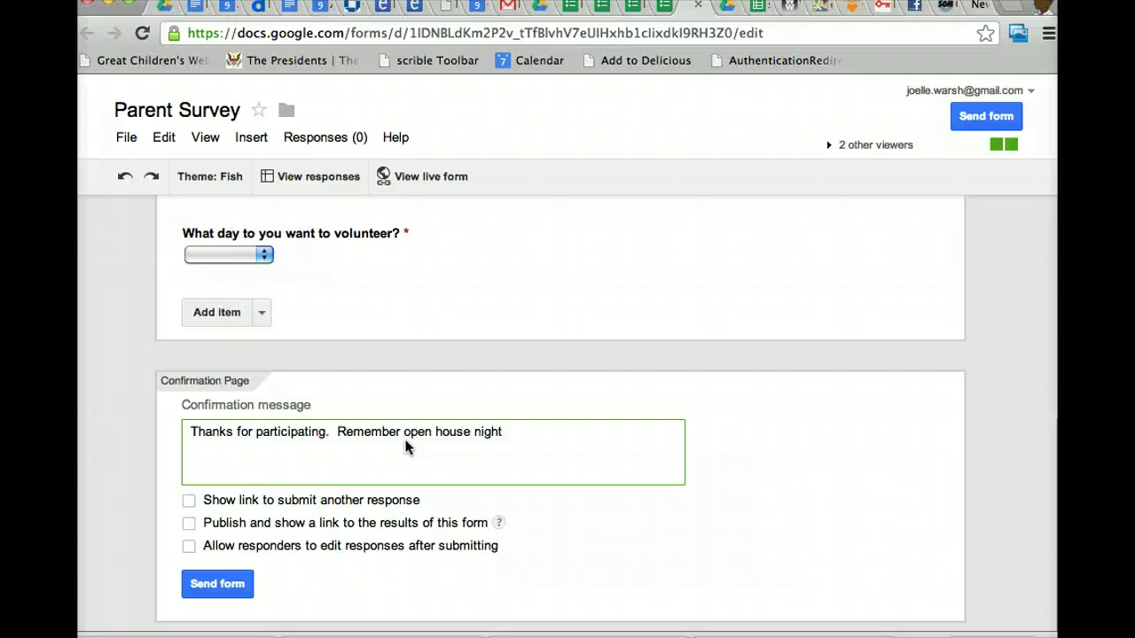
click(217, 580)
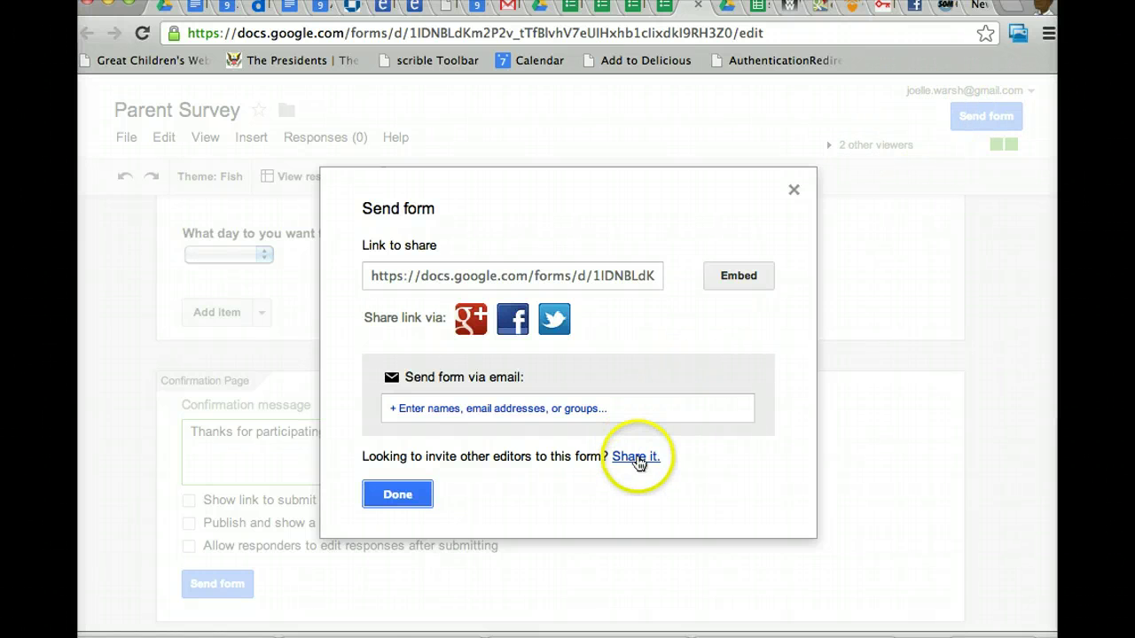
click(635, 457)
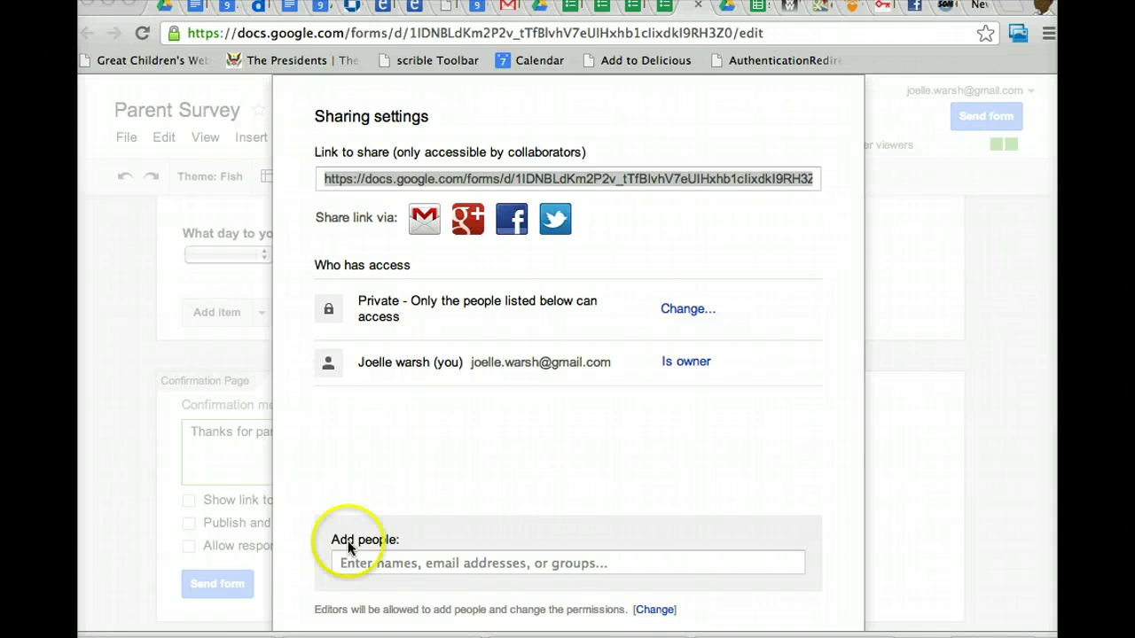
click(172, 216)
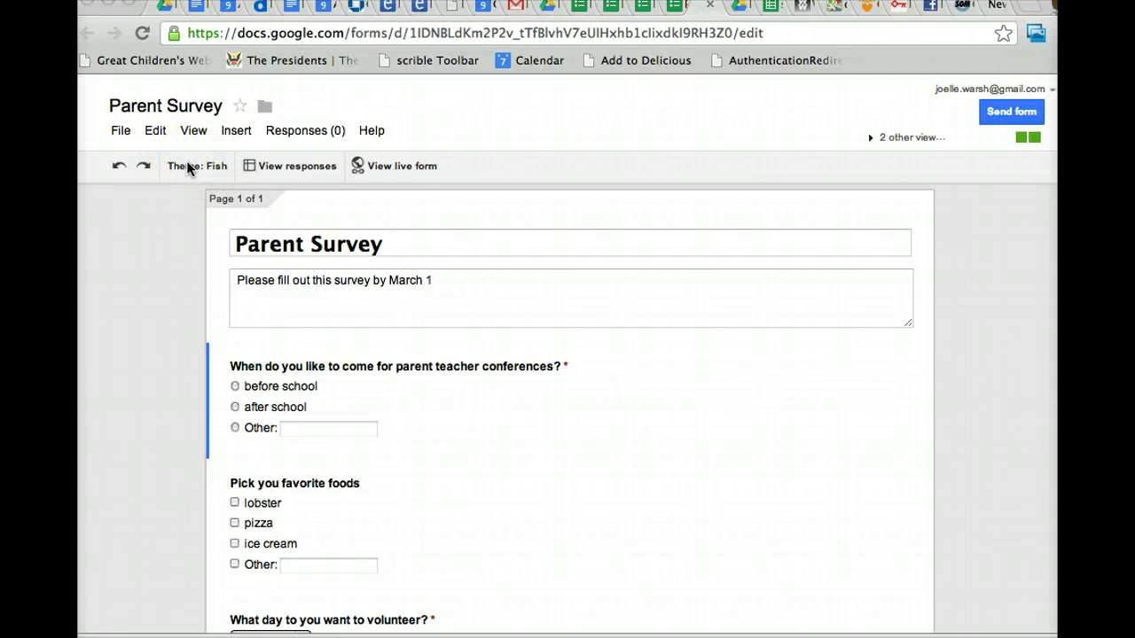
click(410, 167)
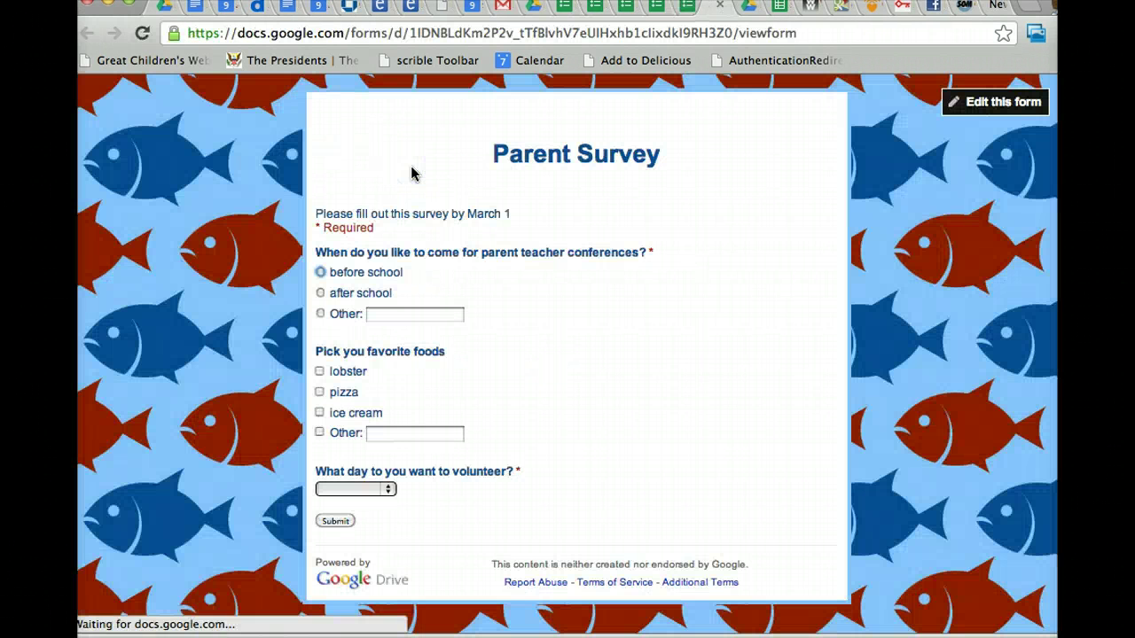
click(1014, 101)
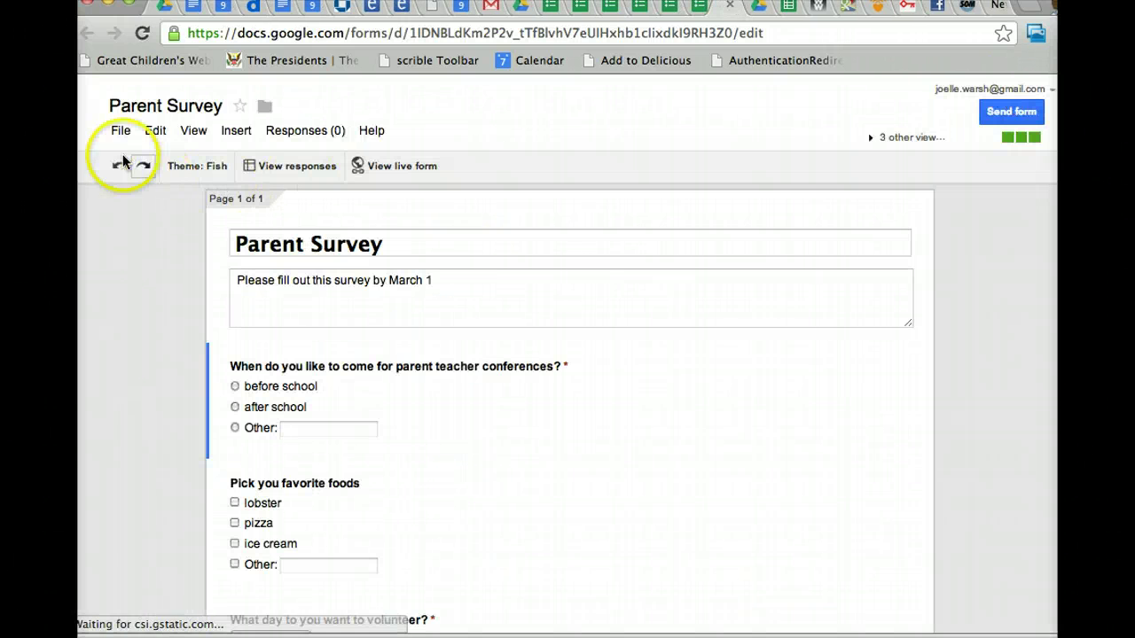
click(120, 135)
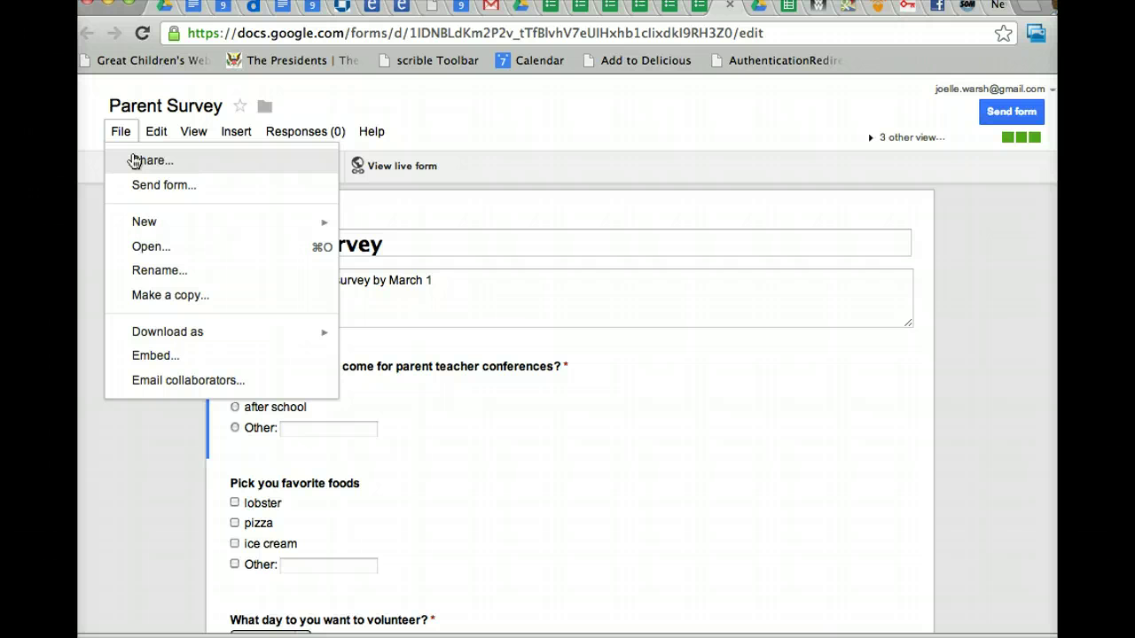
click(151, 186)
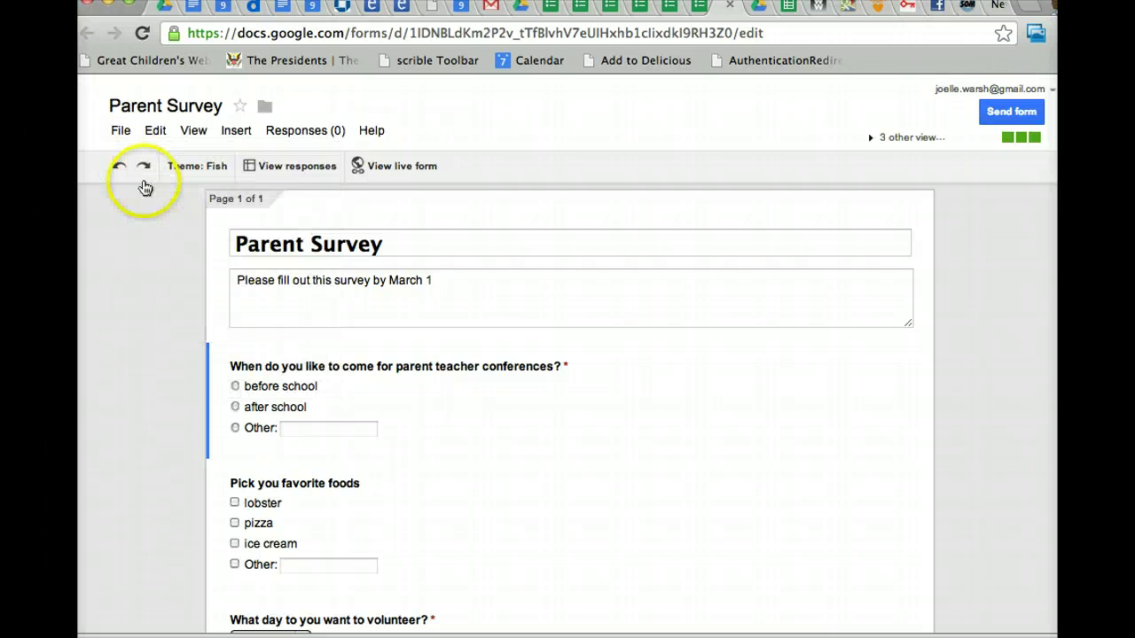
click(121, 134)
click(140, 188)
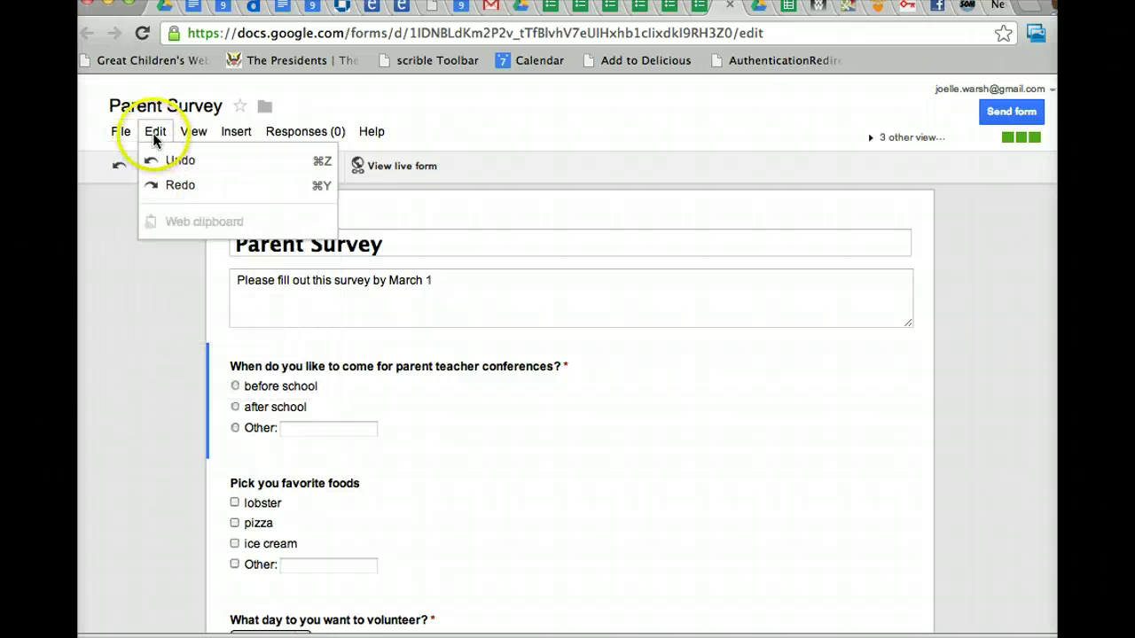
mouse_move(185, 134)
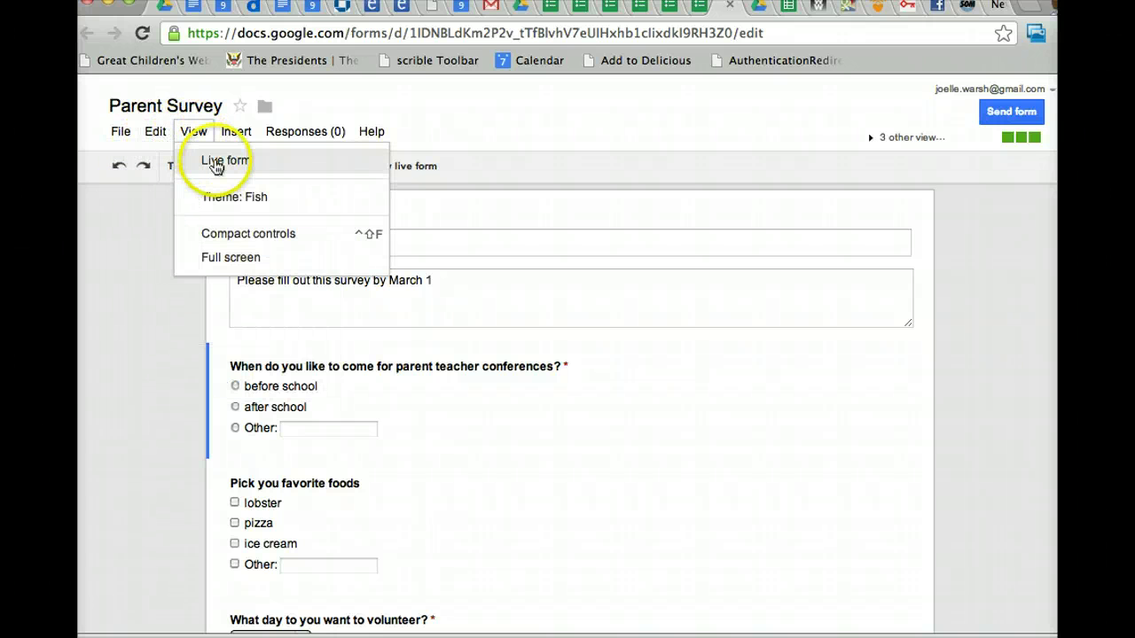
mouse_move(233, 131)
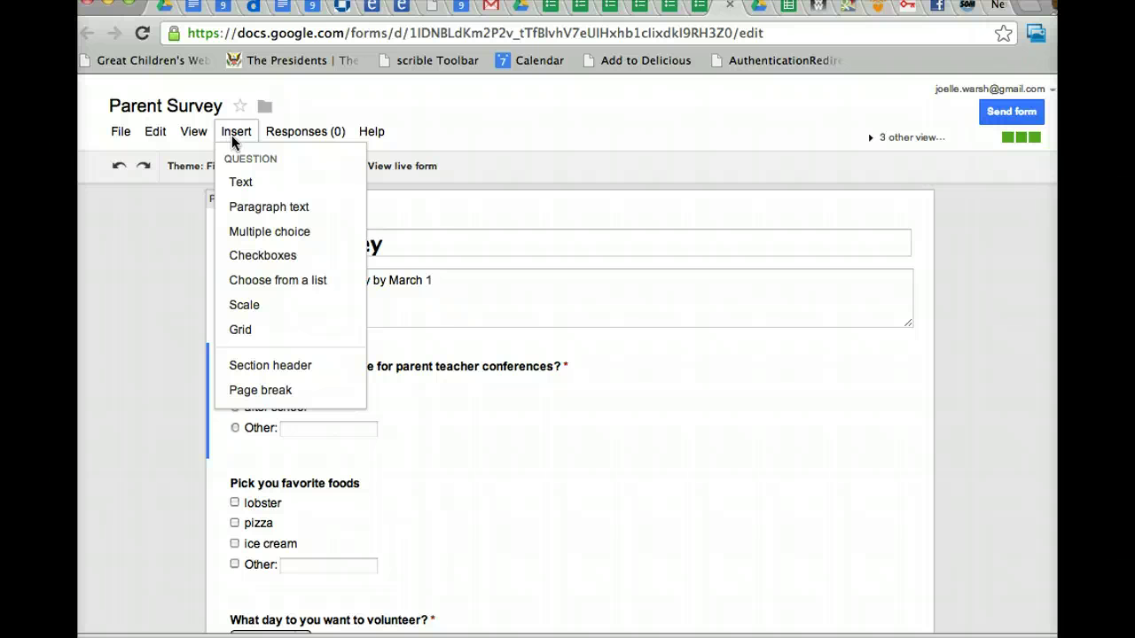
click(173, 184)
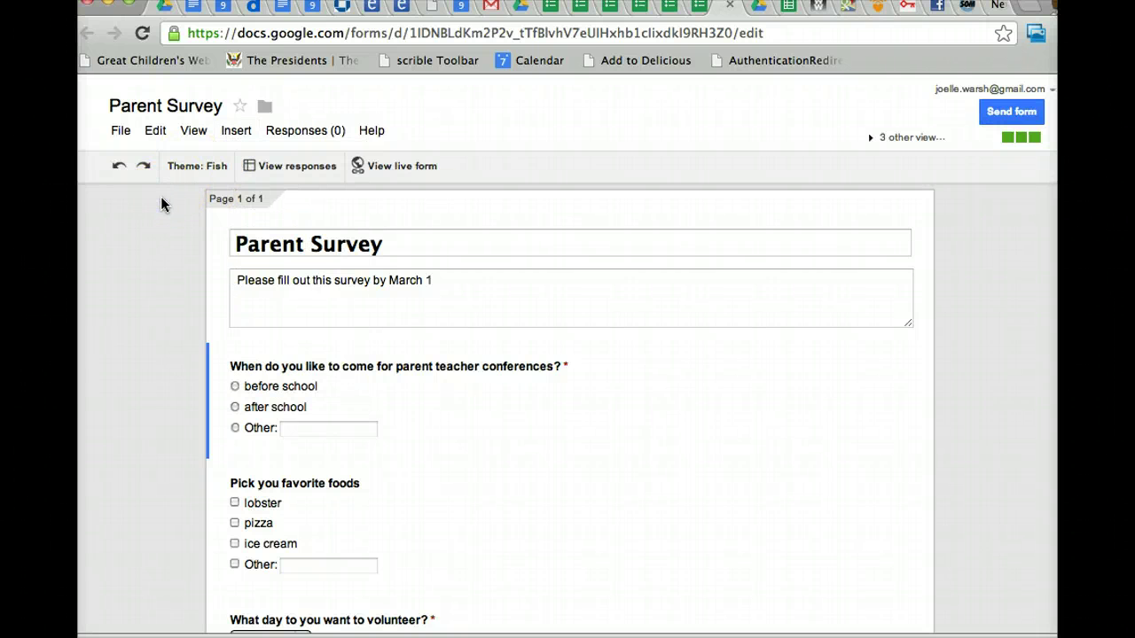